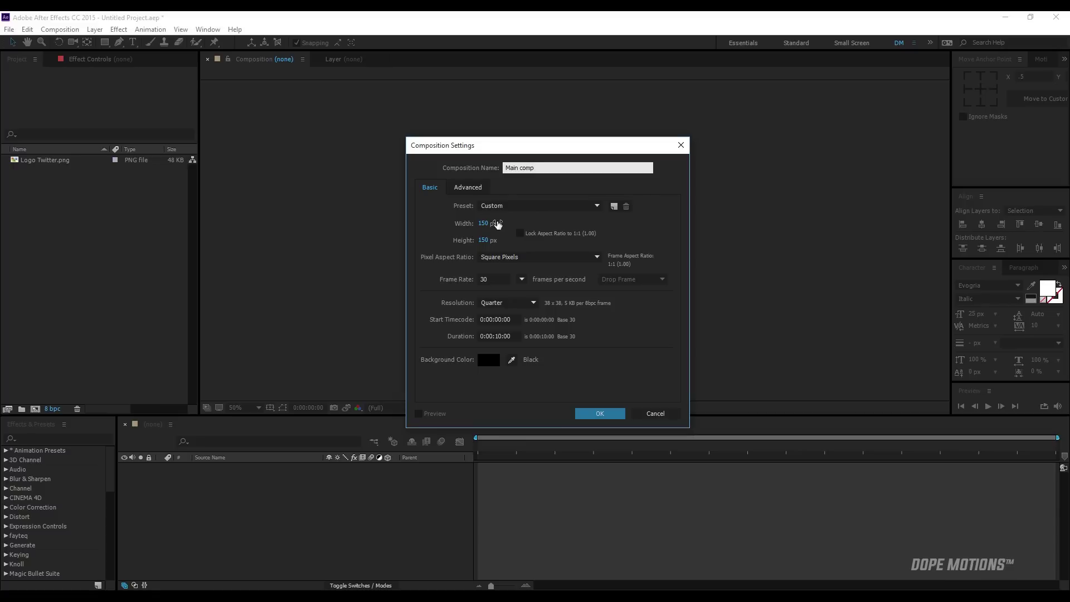
Step: Set the new Main comp composition to 1920 px wide by 1080 px high and create it
{"action": "left_click", "coordinate": [496, 223]}
{"action": "type", "text": "1920"}
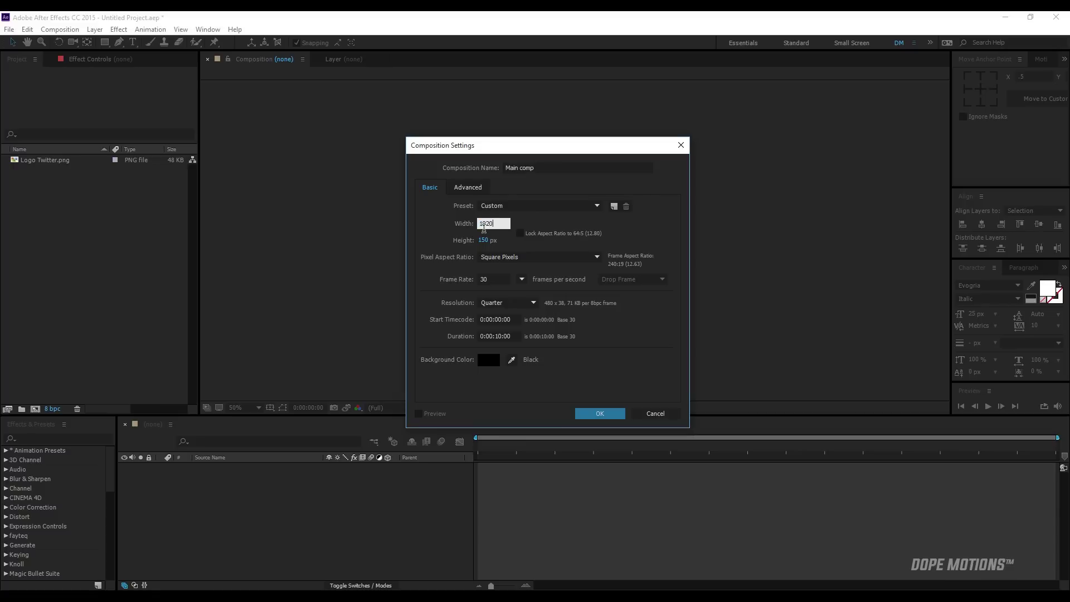
{"action": "left_click", "coordinate": [485, 240]}
{"action": "type", "text": "1"}
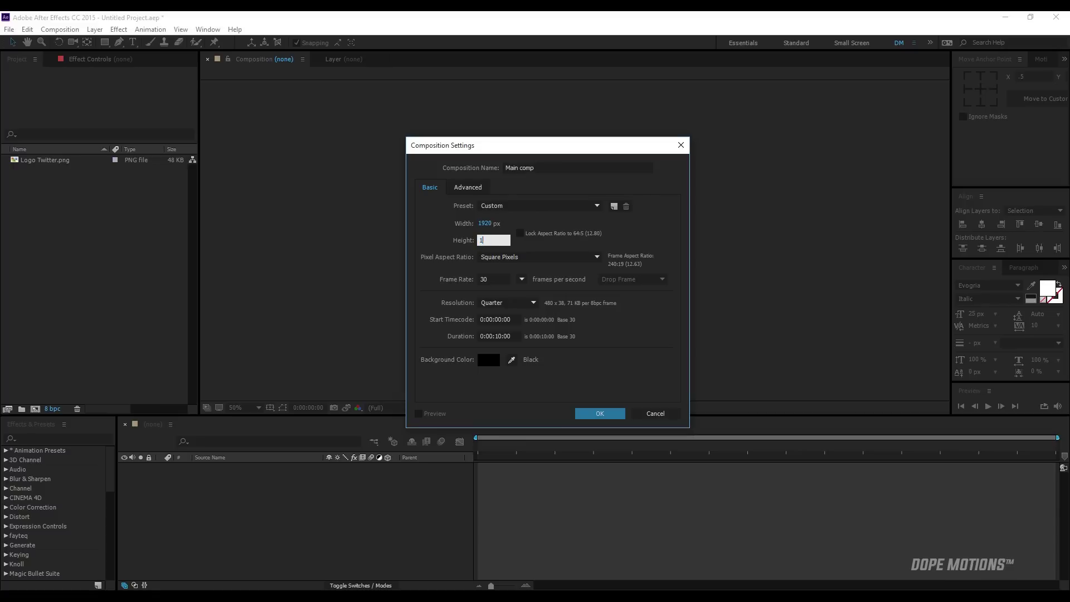
{"action": "type", "text": "080"}
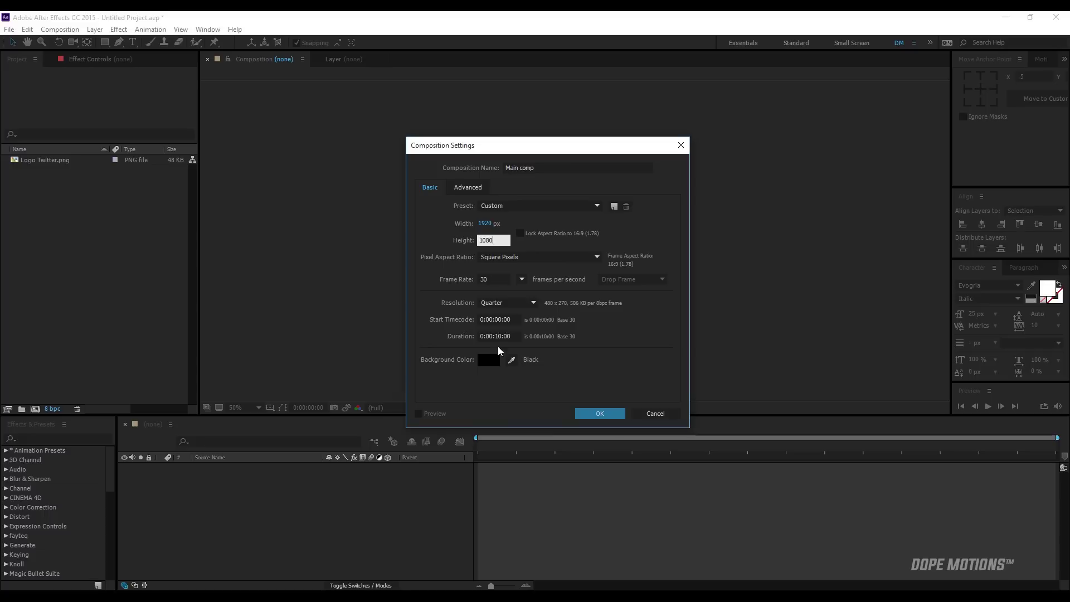
{"action": "left_click", "coordinate": [593, 413]}
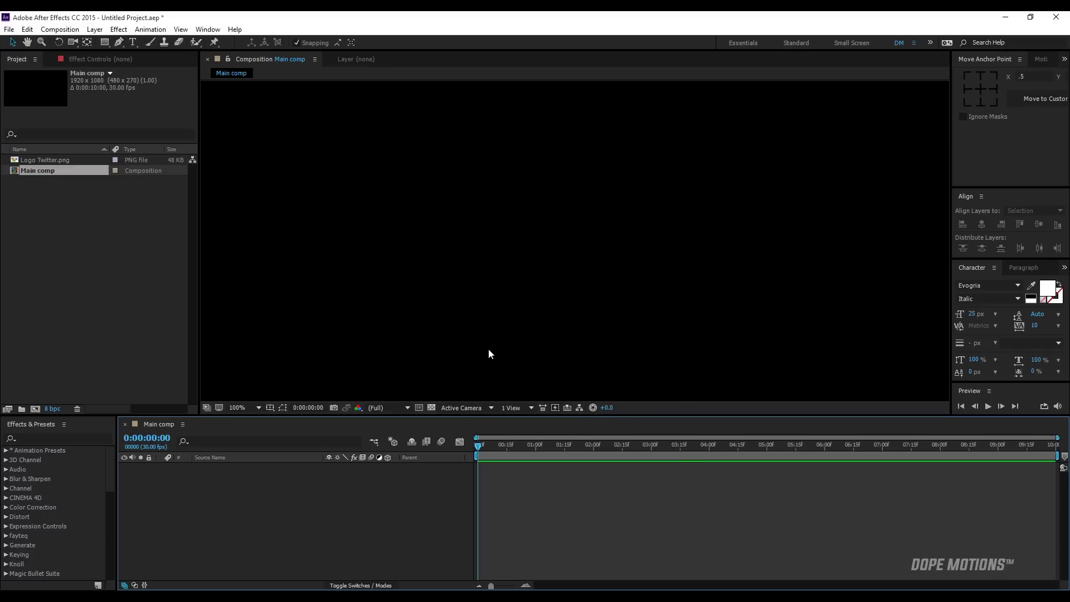
Step: Create a second composition sized 150 by 150 px, keeping its default name Comp 1
{"action": "right_click", "coordinate": [103, 301]}
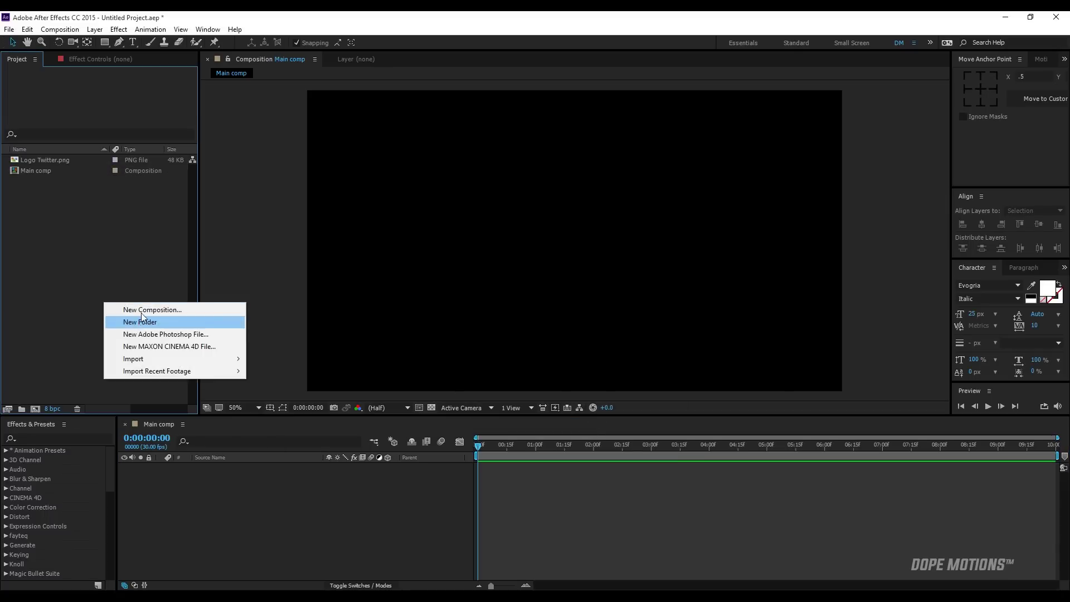
{"action": "left_click", "coordinate": [140, 310]}
{"action": "left_click", "coordinate": [484, 223]}
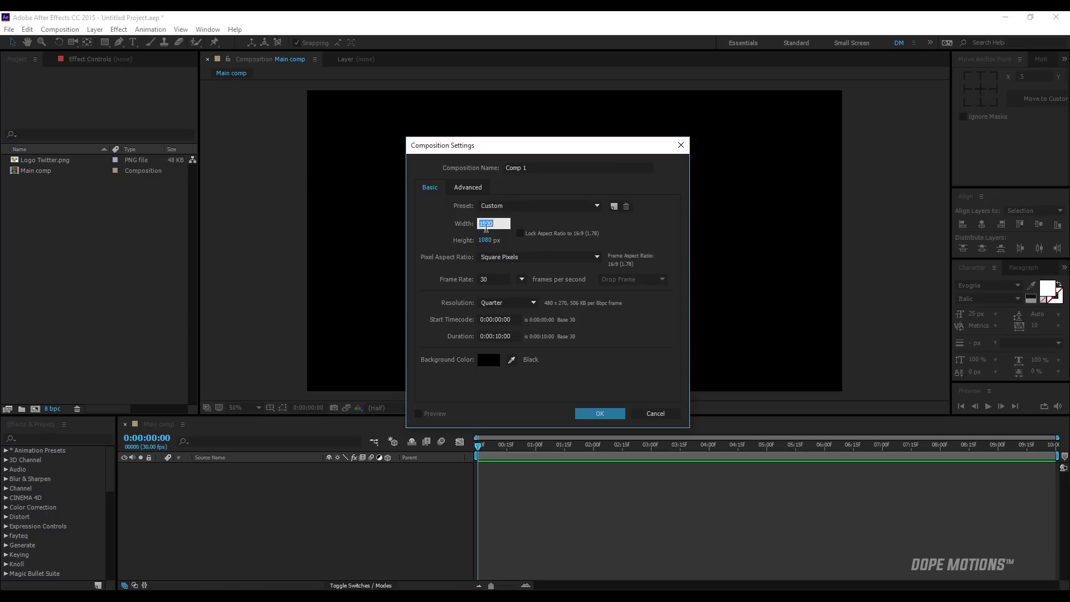
{"action": "type", "text": "150"}
{"action": "left_click", "coordinate": [487, 243]}
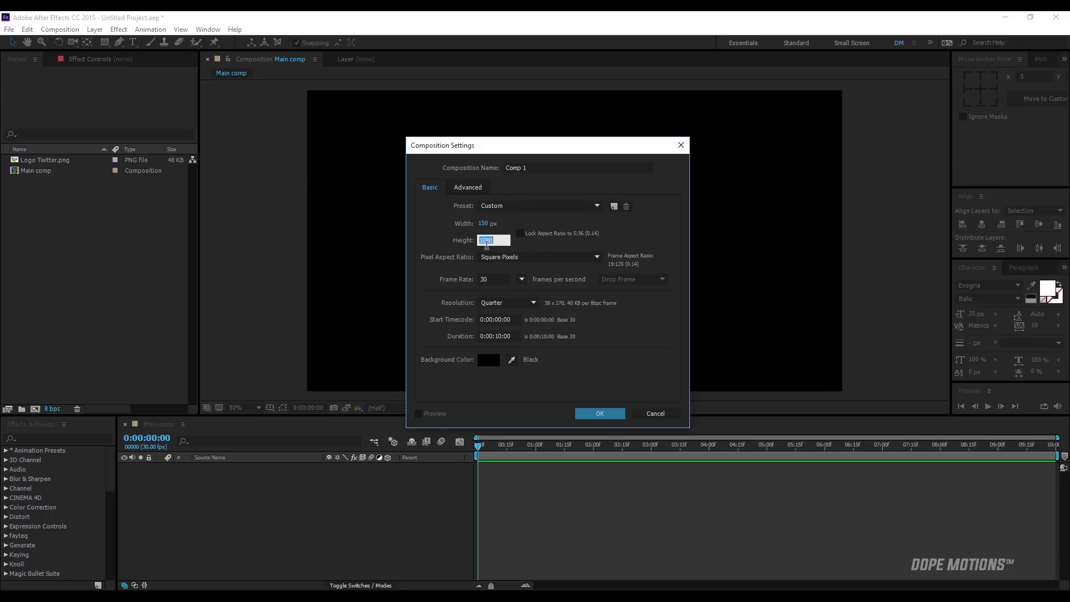
{"action": "type", "text": "150"}
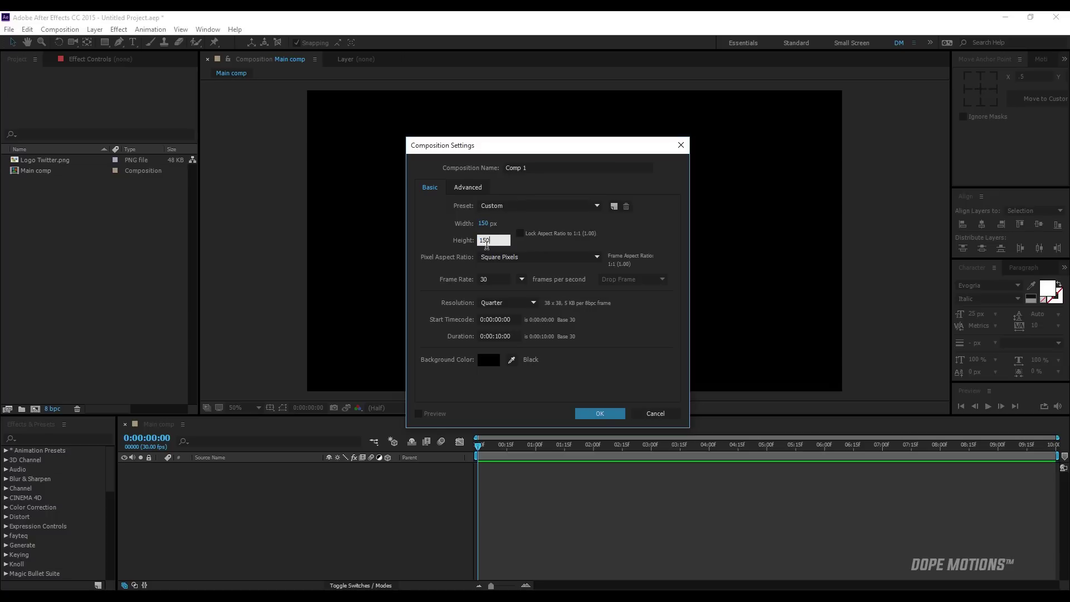
{"action": "left_click", "coordinate": [596, 413]}
Step: Add a white 150 by 150 px solid to Comp 1 and rename its layer "logo 1"
{"action": "key", "text": "period"}
{"action": "key", "text": "period"}
{"action": "key", "text": "period"}
{"action": "key", "text": "comma"}
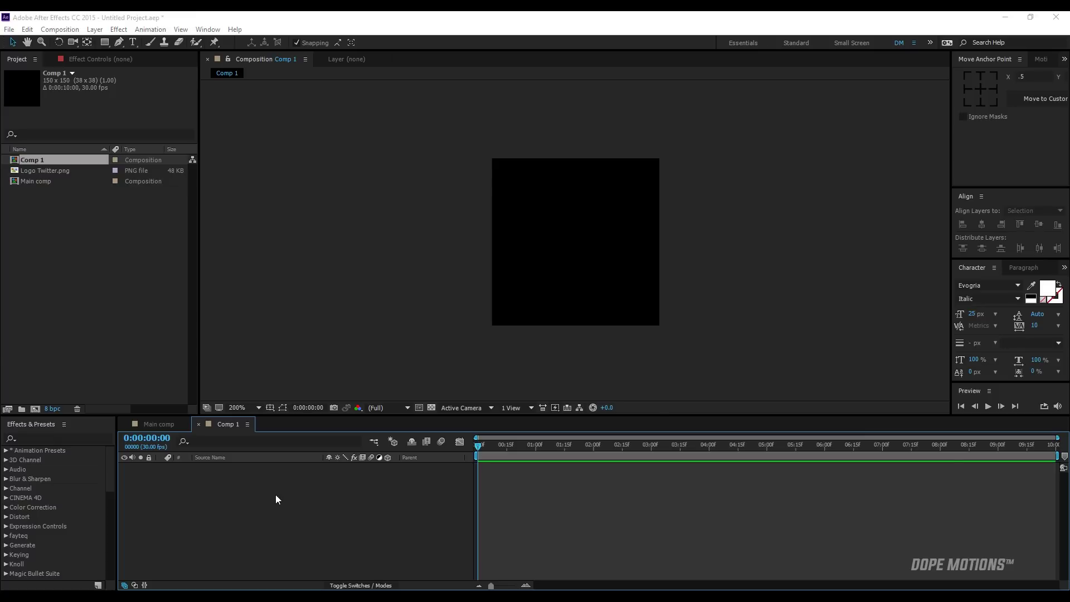
{"action": "key", "text": "ctrl+y"}
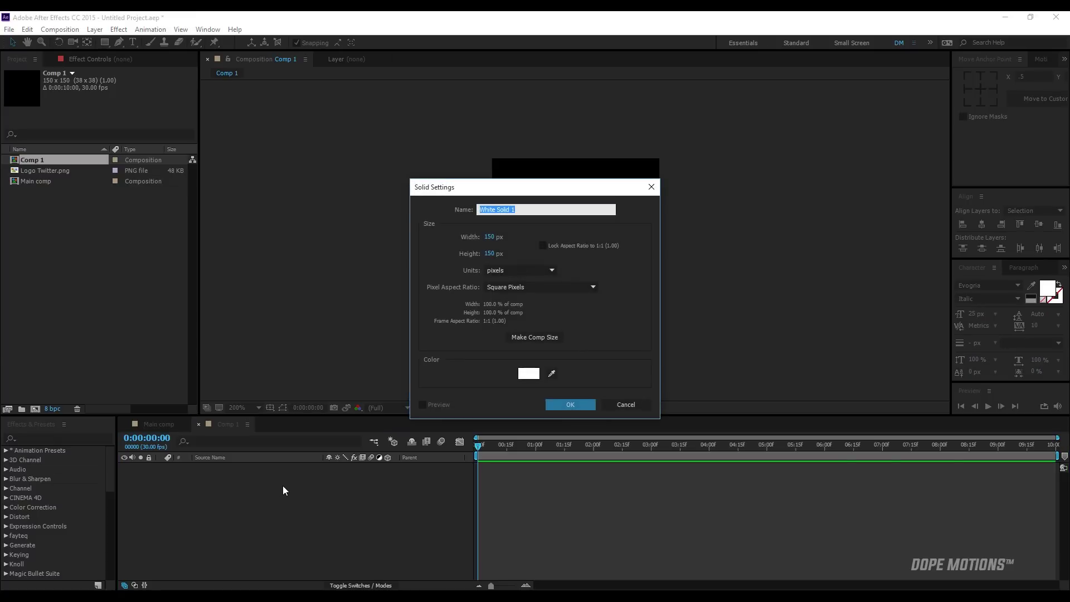
{"action": "left_click", "coordinate": [571, 409]}
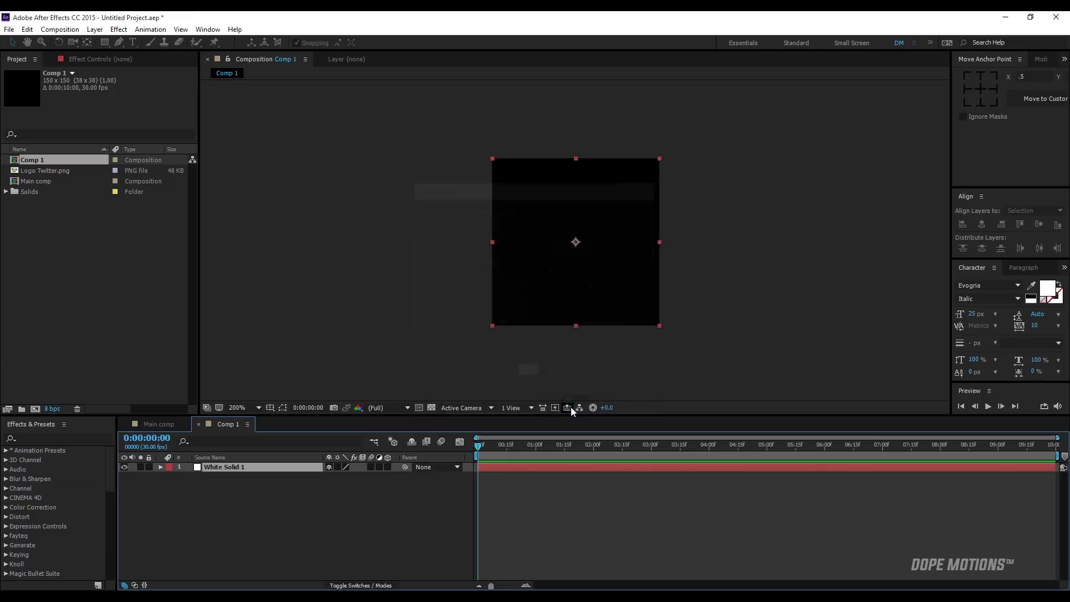
{"action": "key", "text": "Return"}
{"action": "type", "text": "logo"}
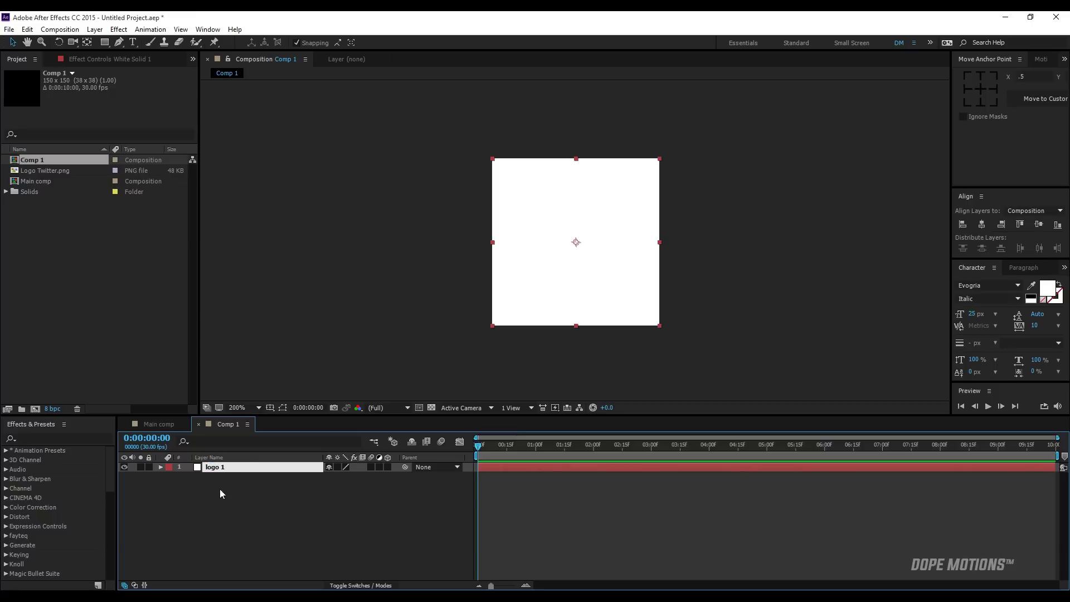
{"action": "left_click", "coordinate": [220, 504]}
{"action": "left_click", "coordinate": [222, 467]}
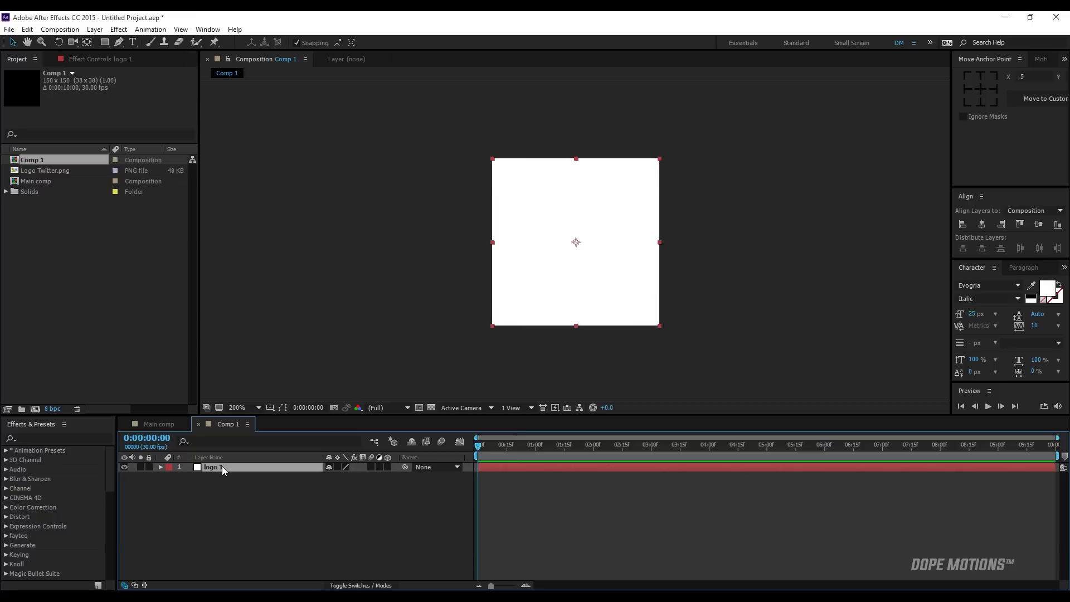
Step: Move the logo 1 layer's anchor point to the midpoint of the square's right edge
{"action": "left_click", "coordinate": [87, 42]}
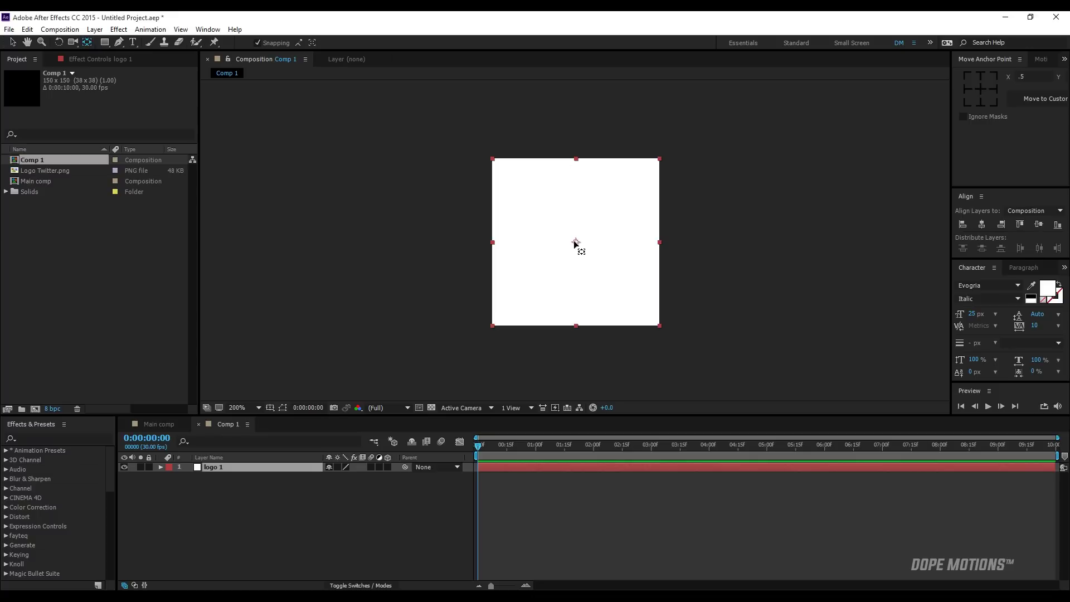
{"action": "left_click_drag", "start_coordinate": [576, 243], "coordinate": [659, 245]}
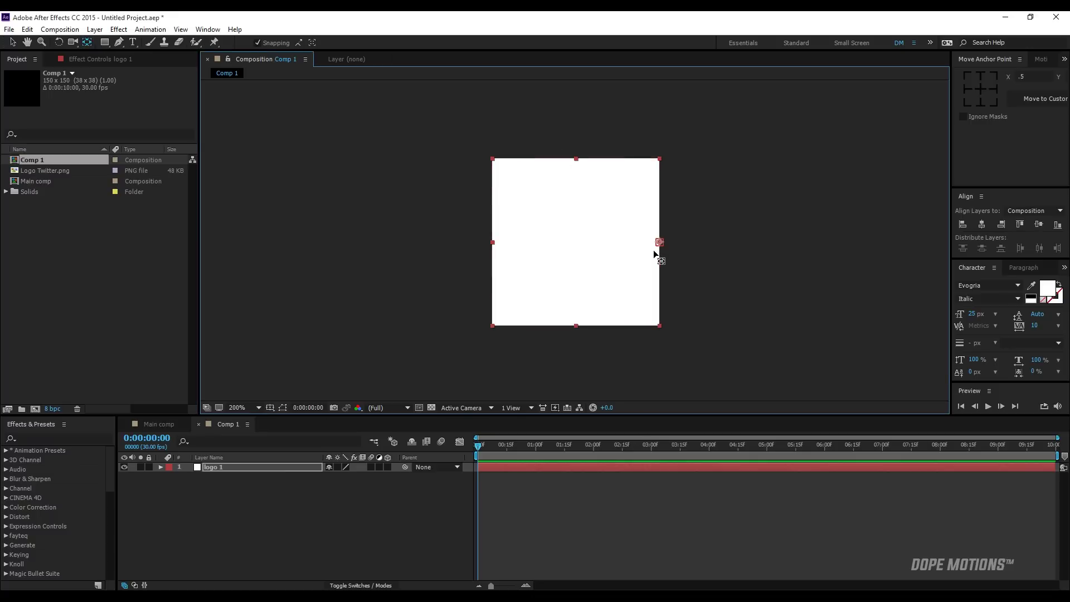
{"action": "key", "text": "v"}
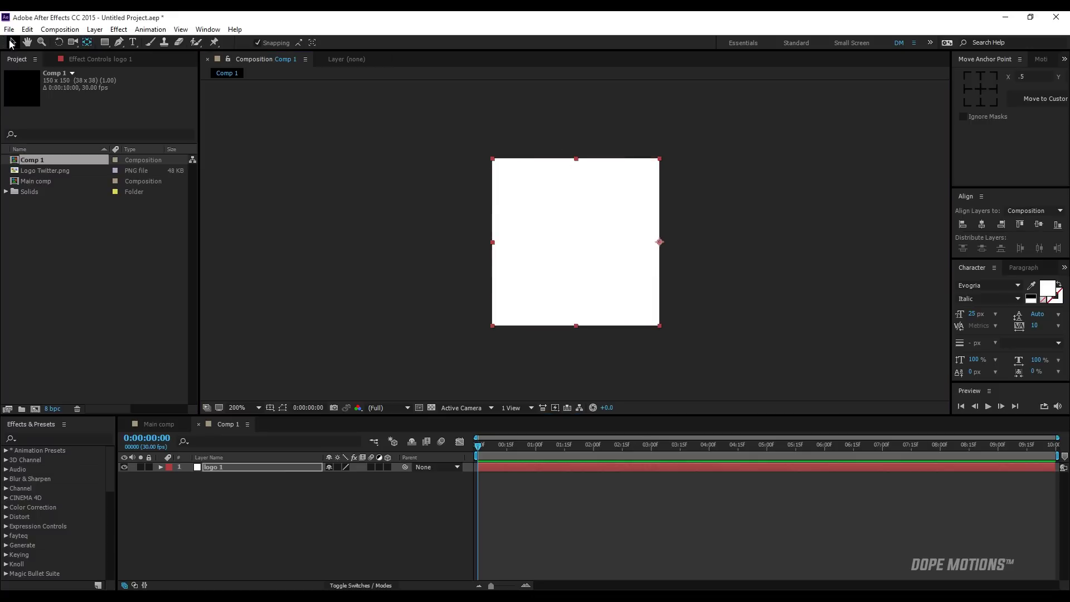
{"action": "left_click", "coordinate": [349, 261]}
Step: Keyframe the logo 1 layer's scale from 0% width at 0:00:00:00 to 100% at 0:00:01:00, keeping the height at 100%
{"action": "left_click", "coordinate": [222, 466]}
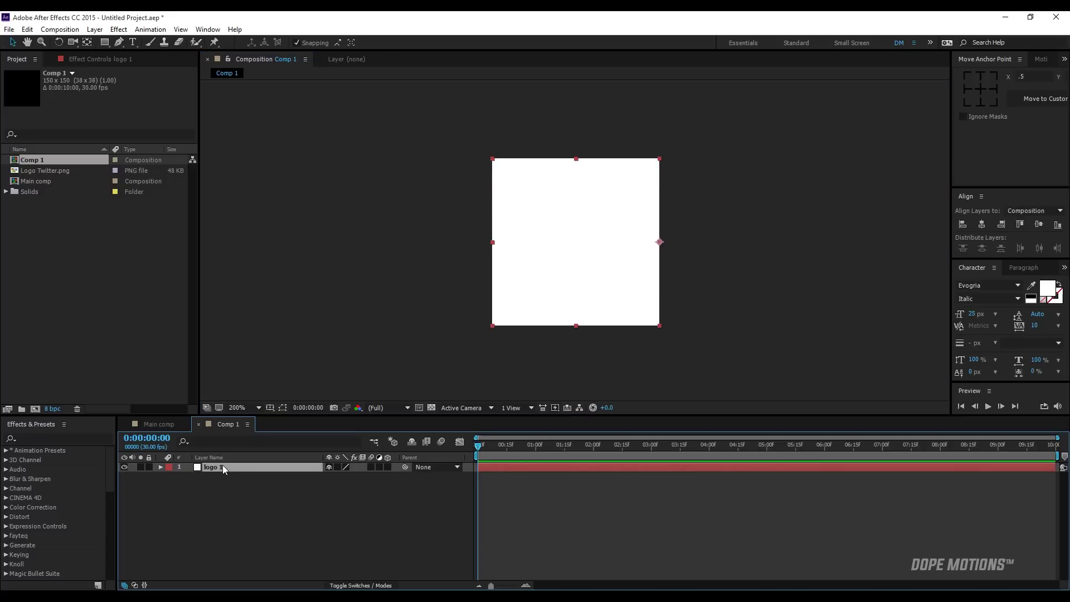
{"action": "key", "text": "s"}
{"action": "left_click", "coordinate": [188, 477]}
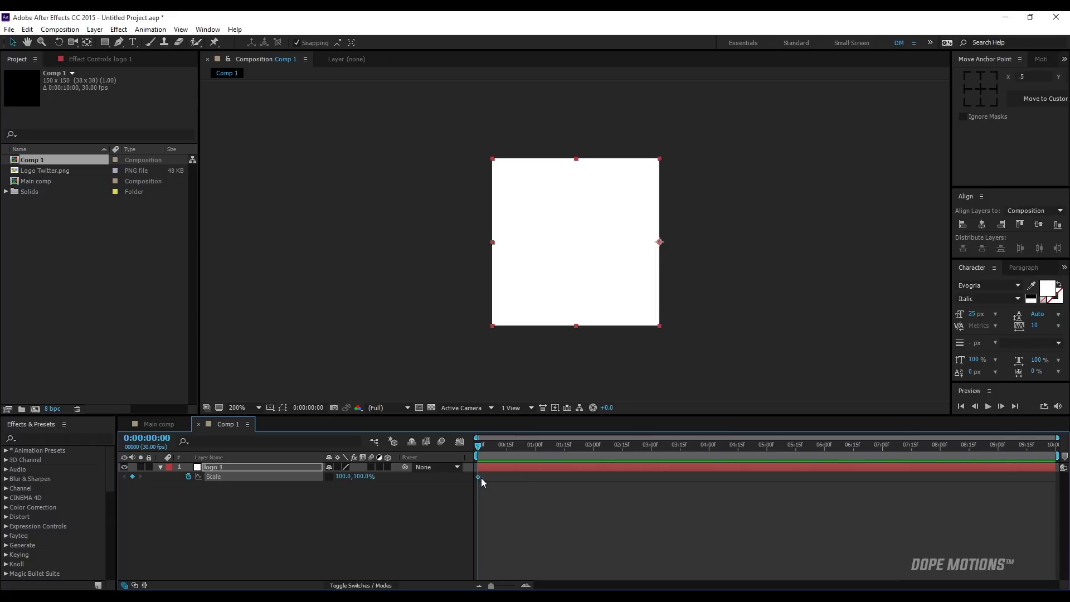
{"action": "left_click_drag", "start_coordinate": [479, 477], "coordinate": [536, 483]}
{"action": "left_click", "coordinate": [345, 477]}
{"action": "type", "text": "0"}
{"action": "key", "text": "Return"}
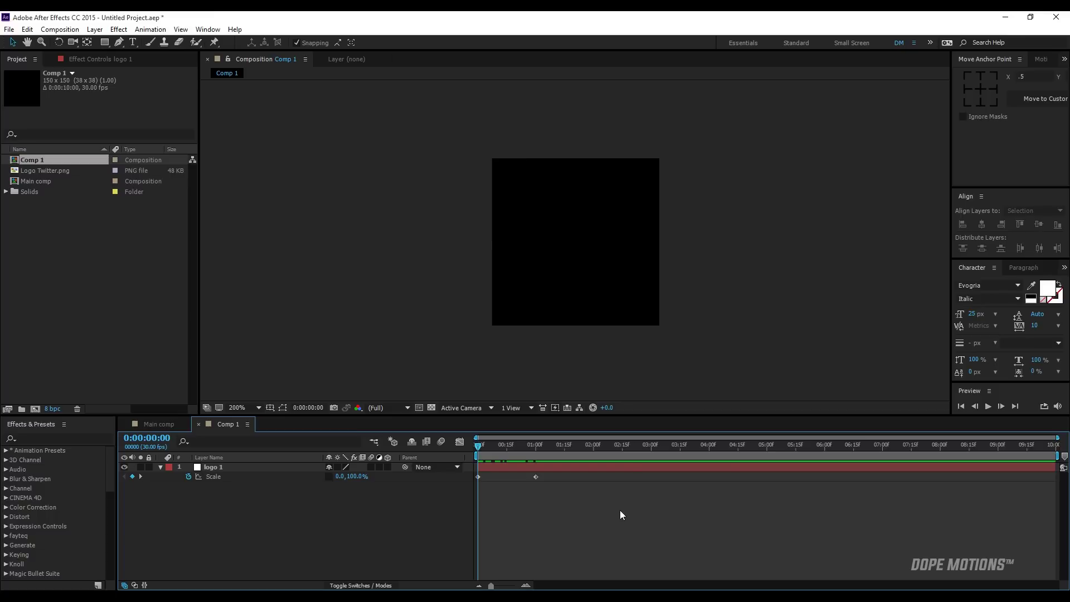
Step: Easy-ease both scale keyframes and reshape the speed graph to peak early at about 400 %/sec with a long slowdown
{"action": "left_click_drag", "start_coordinate": [620, 510], "coordinate": [468, 464]}
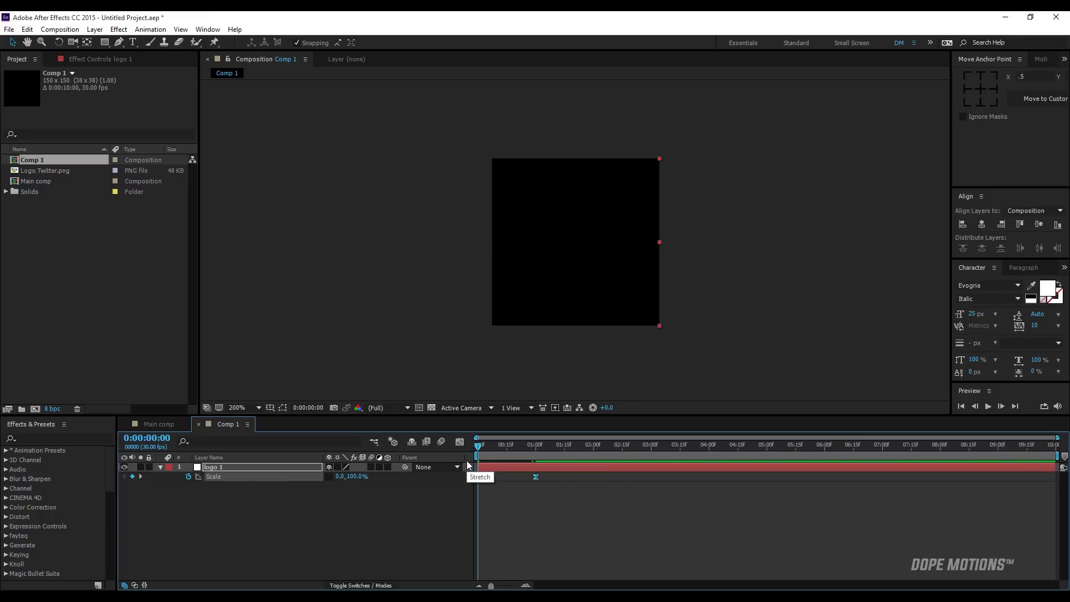
{"action": "left_click", "coordinate": [459, 441]}
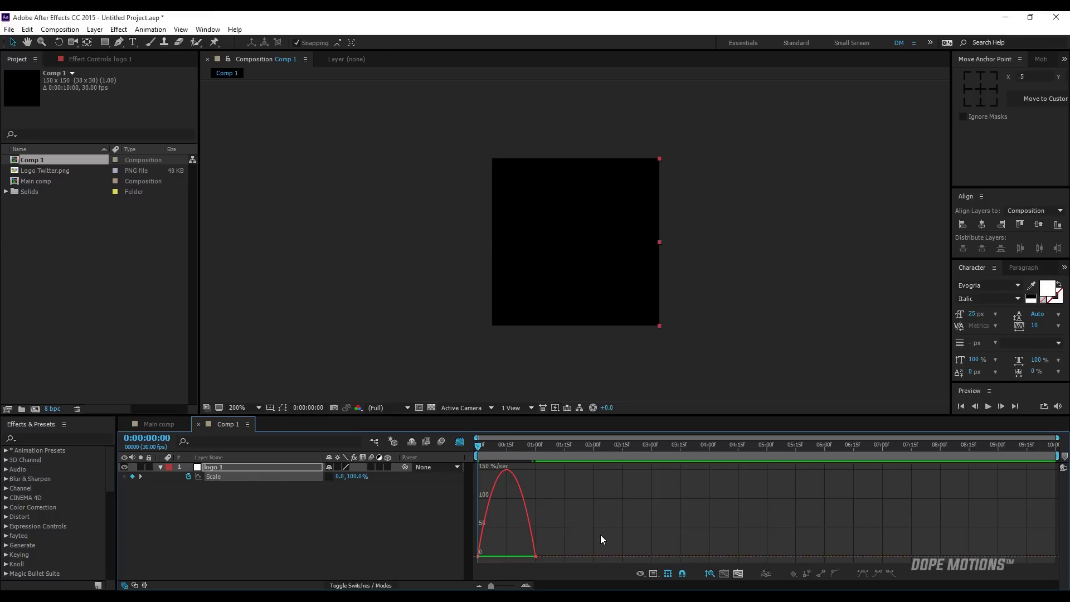
{"action": "left_click", "coordinate": [535, 555]}
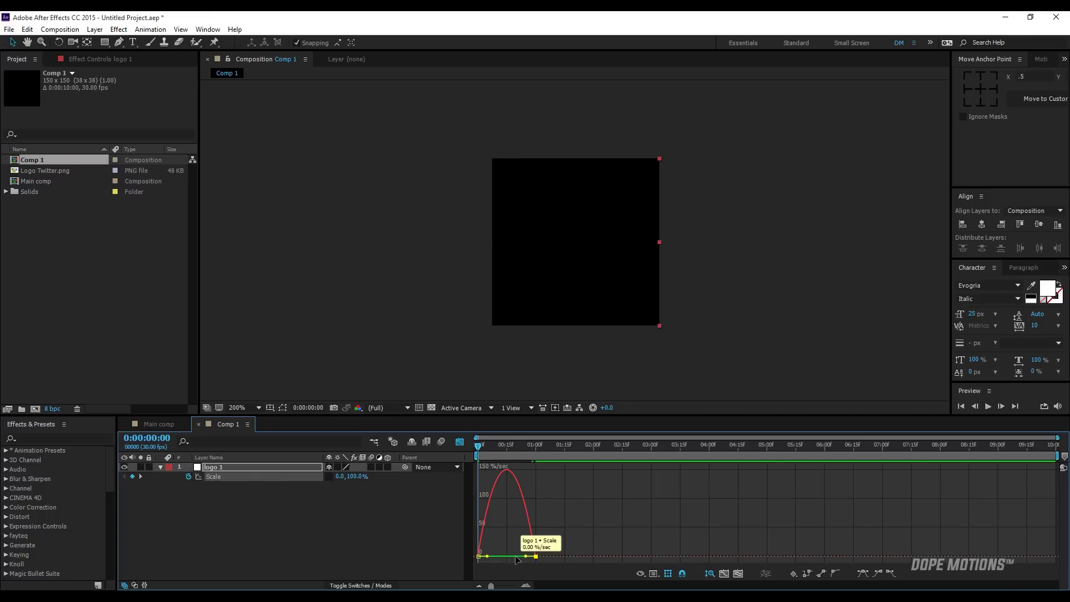
{"action": "left_click_drag", "start_coordinate": [525, 556], "coordinate": [490, 554]}
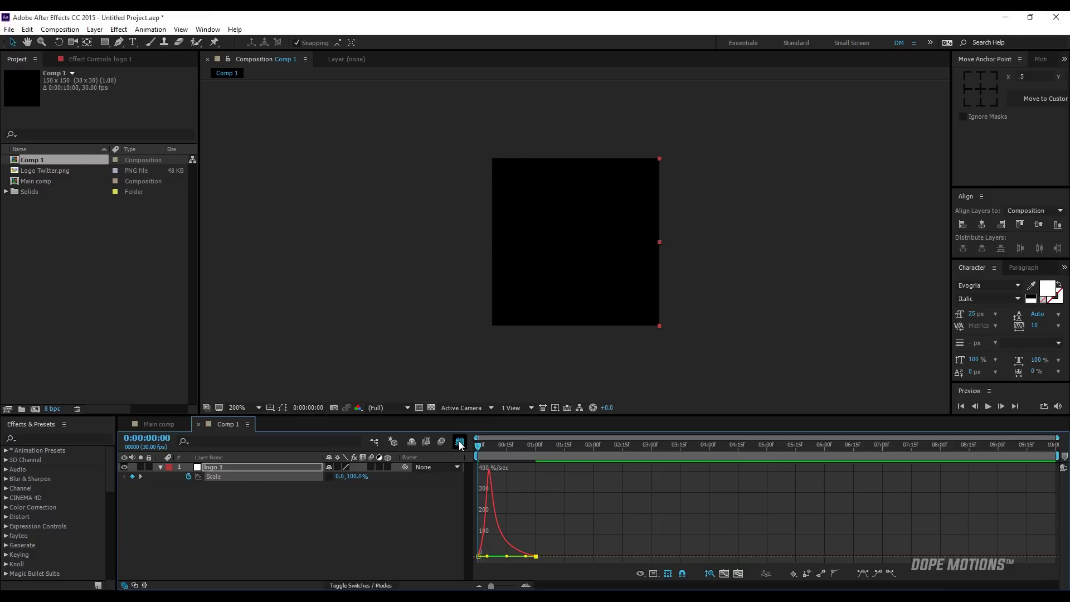
{"action": "left_click", "coordinate": [459, 443]}
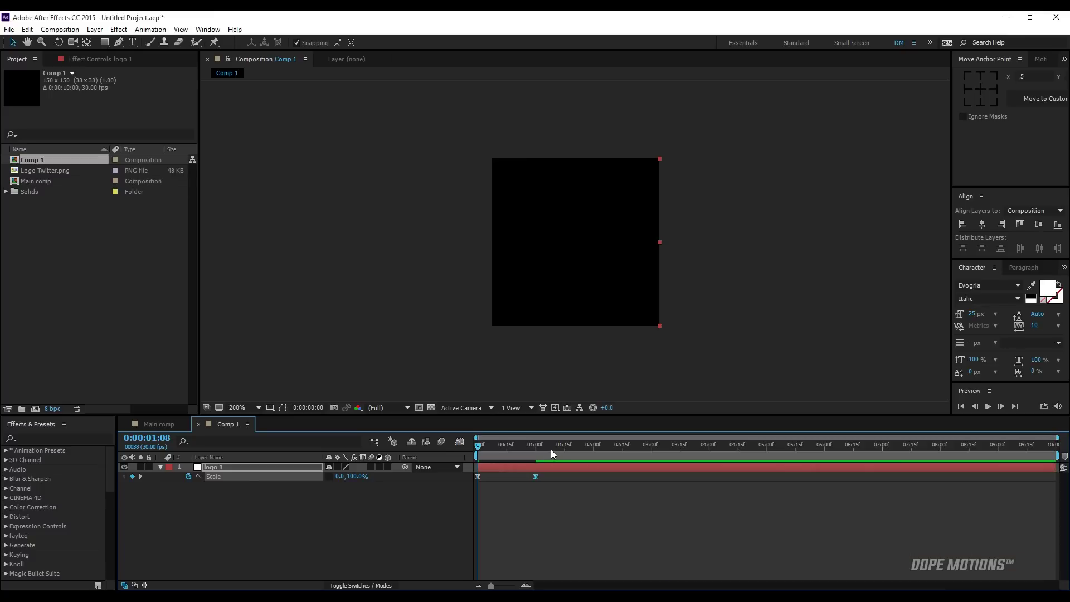
Step: End the work area at about 0:00:01:08 and preview the scale animation
{"action": "left_click", "coordinate": [551, 450]}
{"action": "key", "text": "space"}
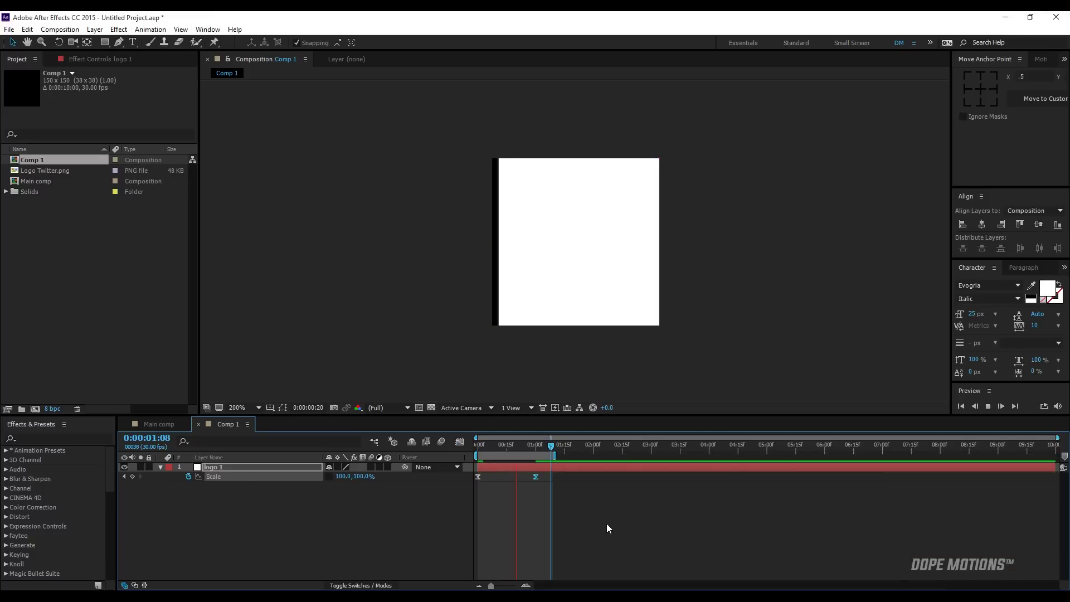
{"action": "left_click", "coordinate": [500, 447]}
Step: Apply the Fill effect to the logo 1 layer and set its color to bright sky blue
{"action": "left_click", "coordinate": [51, 439]}
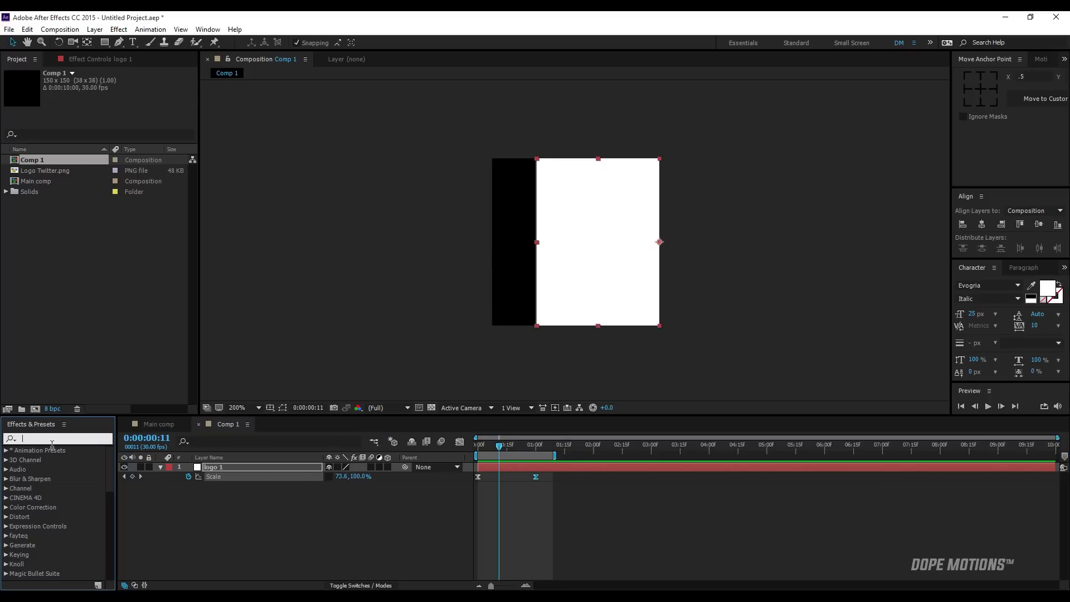
{"action": "type", "text": "fill"}
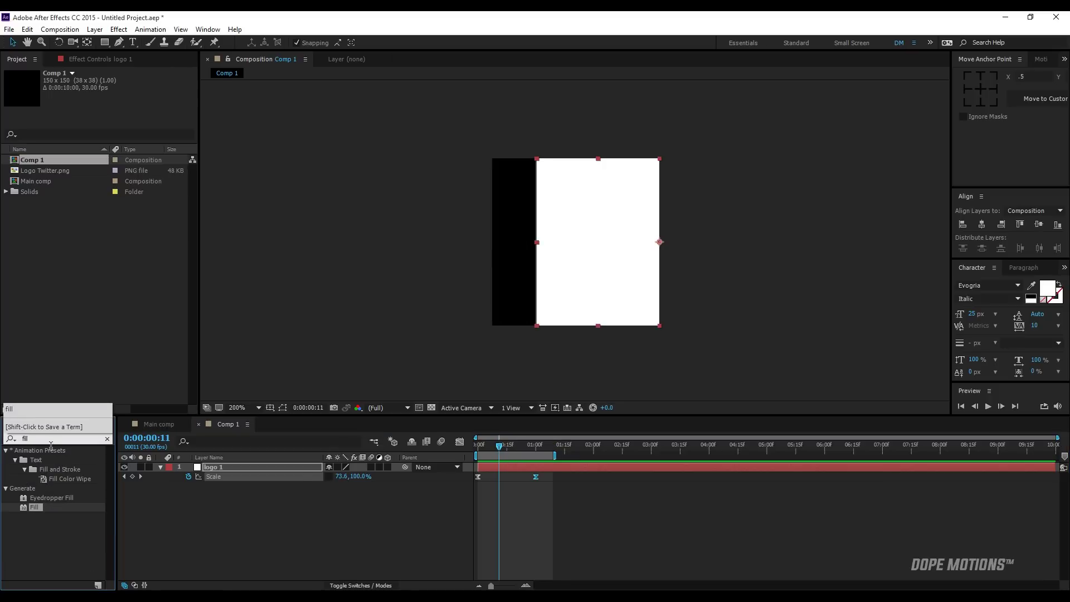
{"action": "left_click_drag", "start_coordinate": [35, 507], "coordinate": [208, 474]}
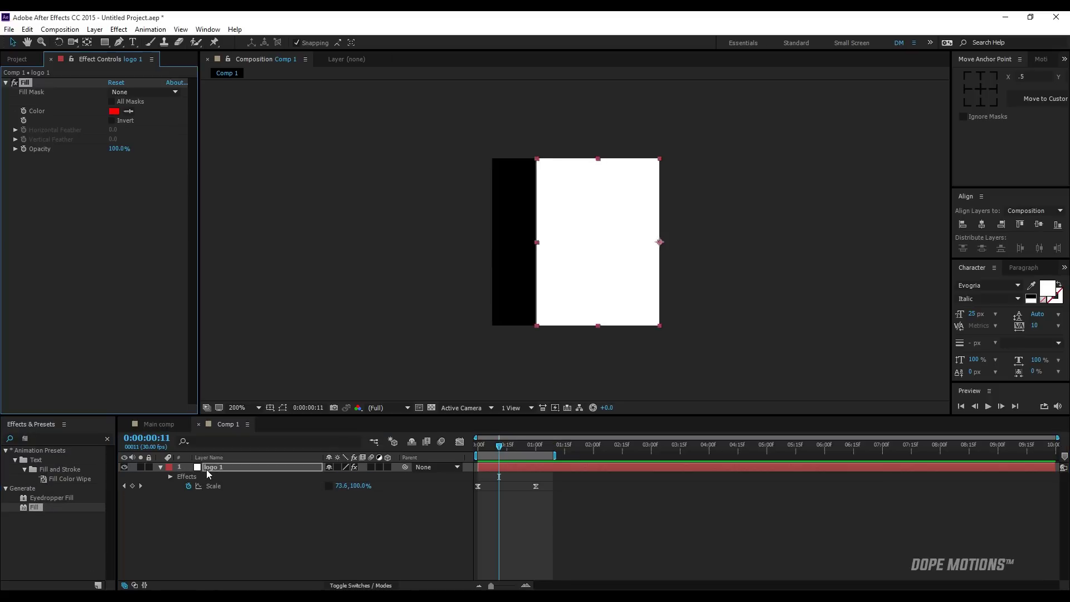
{"action": "left_click", "coordinate": [115, 111]}
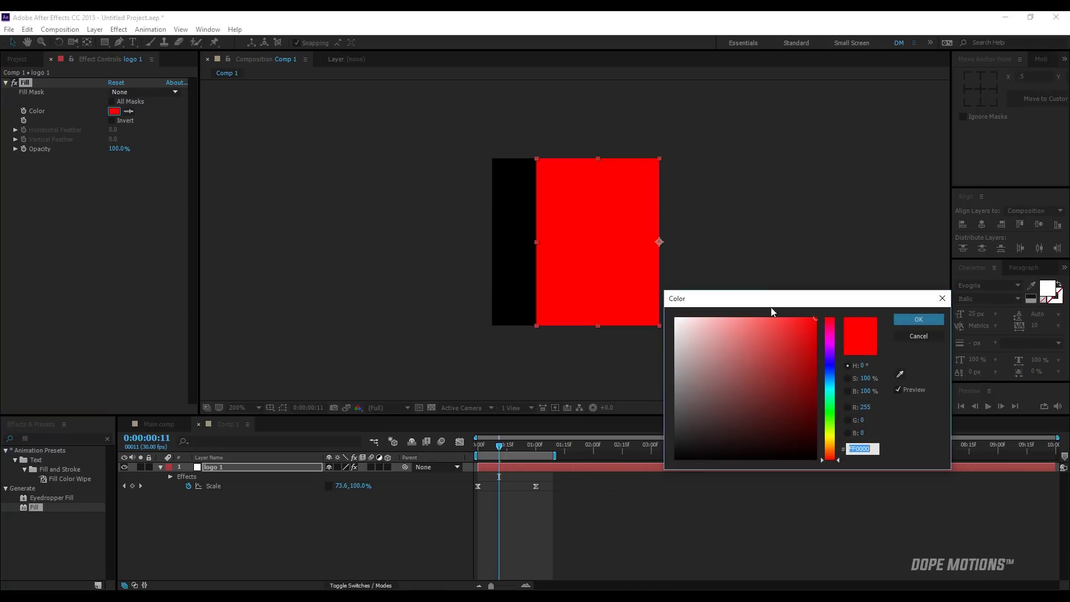
{"action": "left_click_drag", "start_coordinate": [832, 371], "coordinate": [835, 383]}
{"action": "left_click", "coordinate": [918, 319]}
{"action": "left_click", "coordinate": [841, 279]}
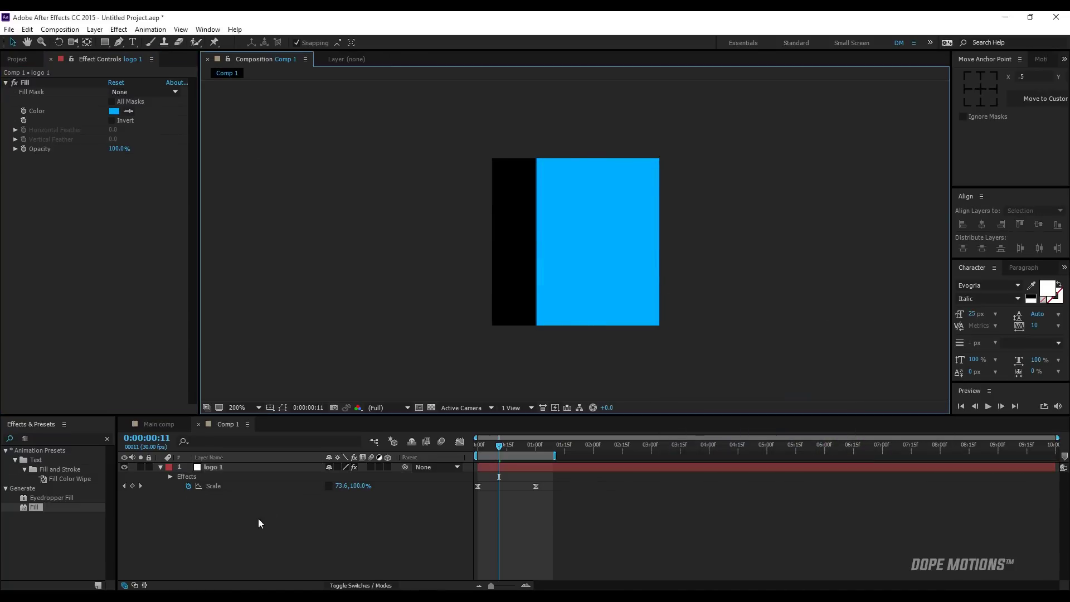
Step: Collapse the logo 1 layer and duplicate it three times to make the logo 2, logo 3 and logo 4 layers
{"action": "left_click", "coordinate": [164, 467]}
{"action": "left_click", "coordinate": [204, 467]}
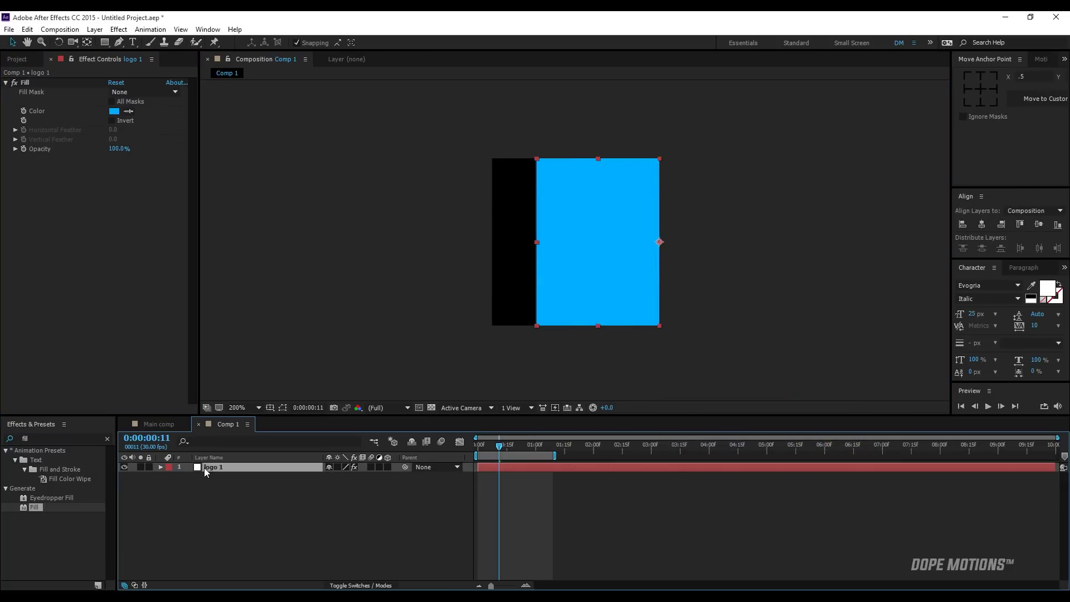
{"action": "key", "text": "ctrl+d"}
{"action": "key", "text": "ctrl+d"}
{"action": "key", "text": "ctrl+d"}
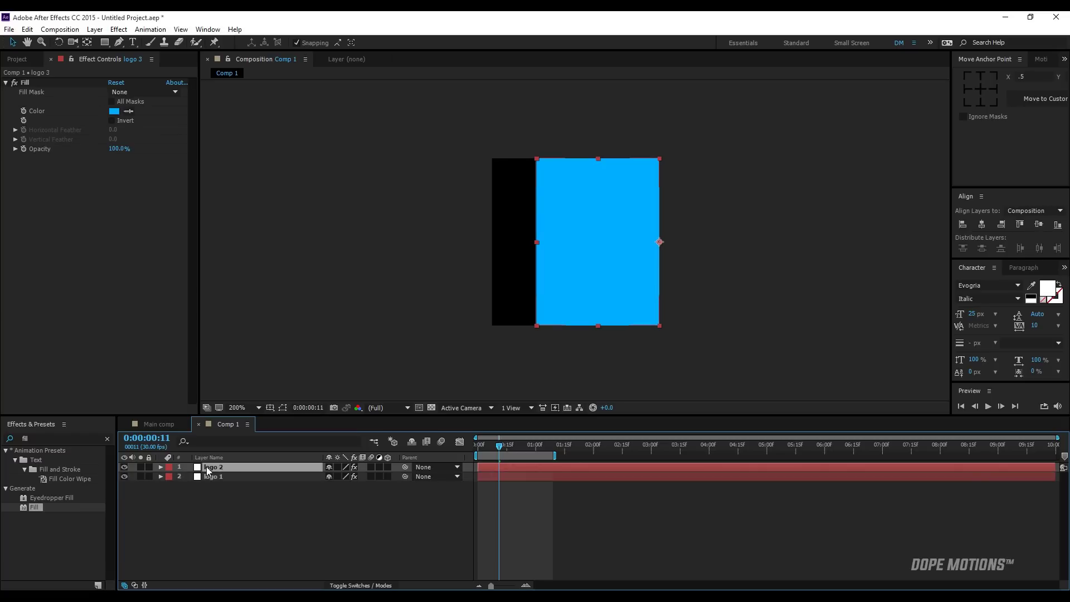
{"action": "left_click", "coordinate": [236, 518]}
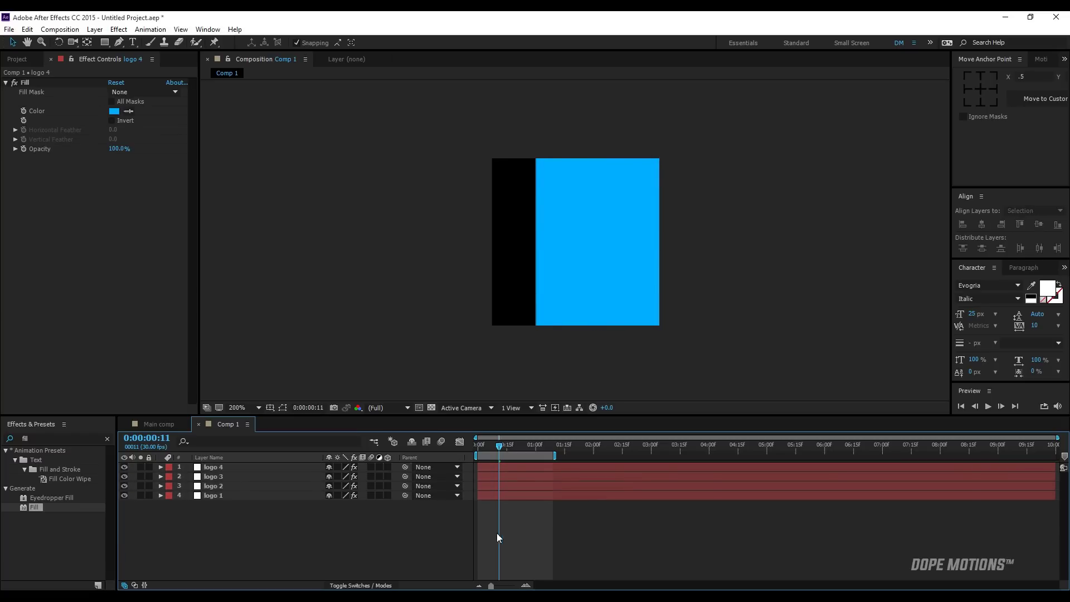
{"action": "scroll", "coordinate": [590, 585], "scroll_direction": "up", "scroll_amount": 4}
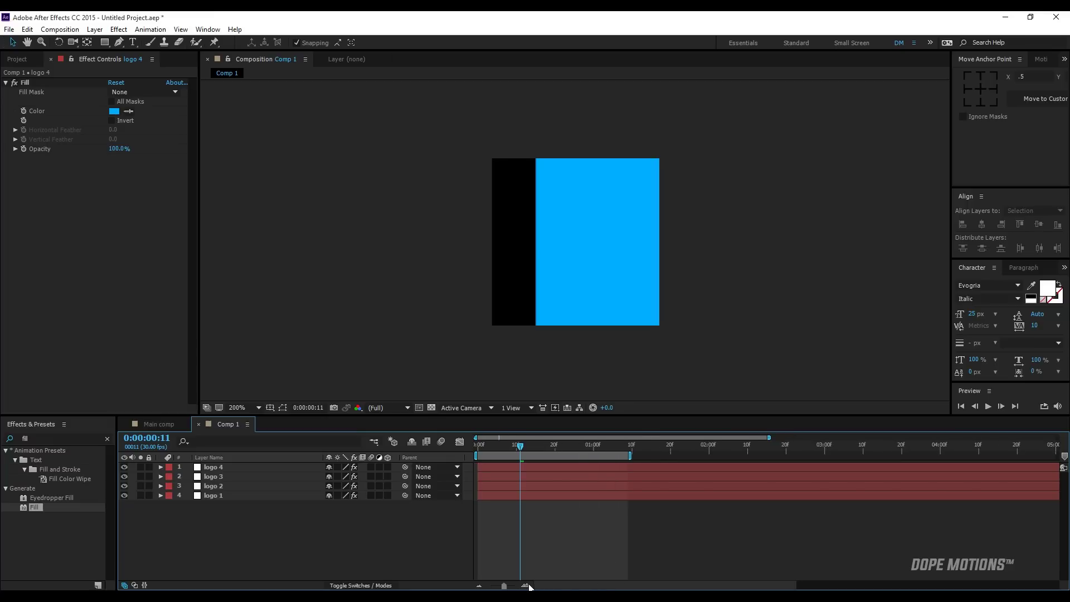
{"action": "scroll", "coordinate": [487, 484], "scroll_direction": "left", "scroll_amount": 3}
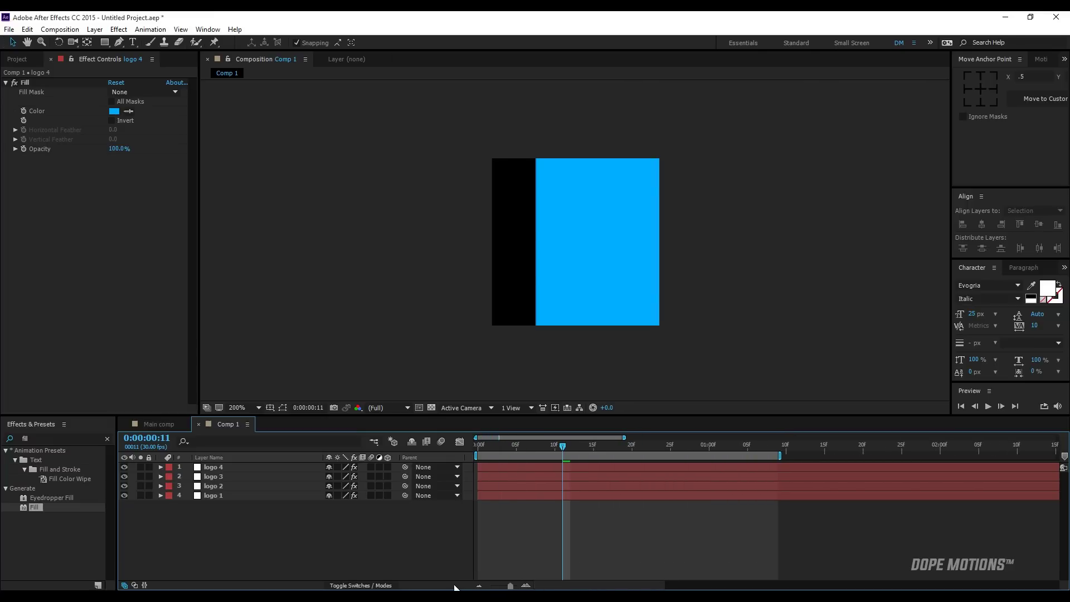
Step: Stagger the layer starts at five-frame intervals, with logo 2 at frame 5, logo 3 at frame 10 and logo 4 at frame 15
{"action": "left_click_drag", "start_coordinate": [483, 485], "coordinate": [647, 470]}
{"action": "left_click", "coordinate": [631, 557]}
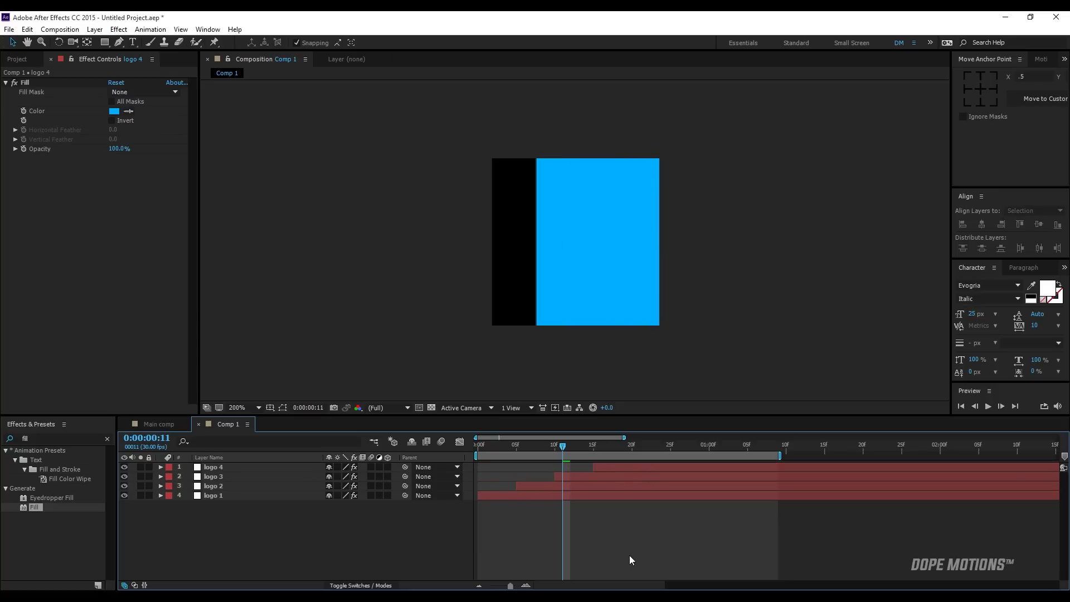
Step: Change the Fill effect color of the logo 4 layer to white
{"action": "left_click", "coordinate": [239, 476]}
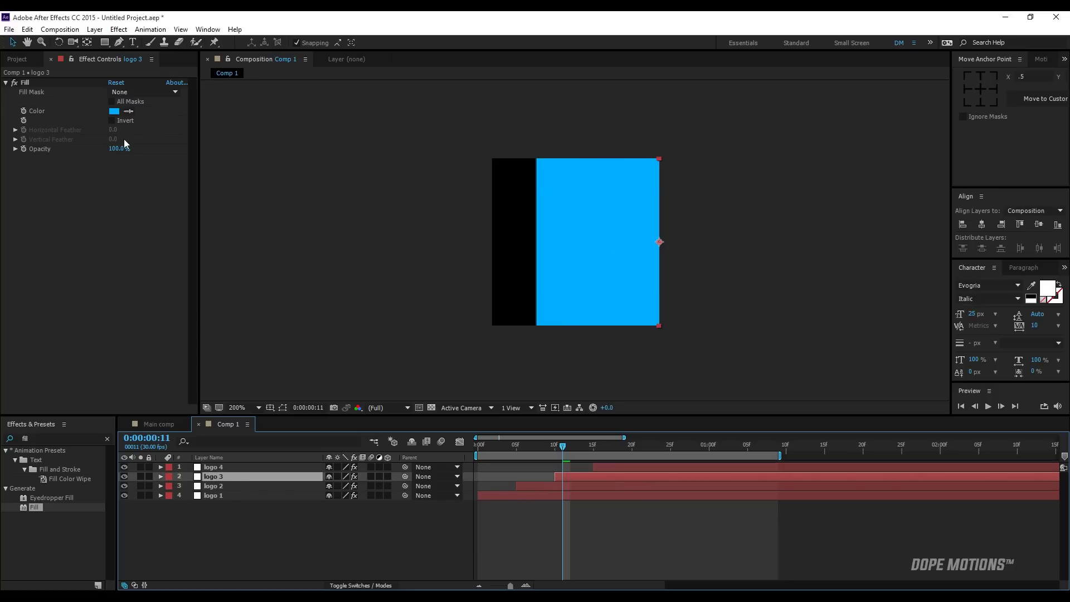
{"action": "left_click", "coordinate": [214, 468]}
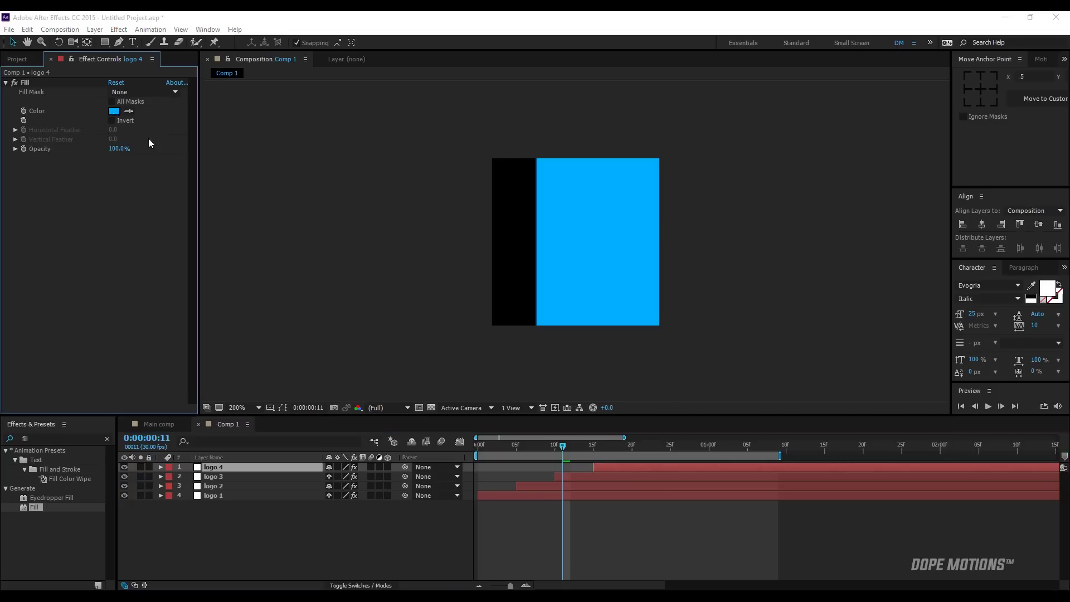
{"action": "left_click", "coordinate": [113, 111]}
{"action": "left_click", "coordinate": [676, 318]}
{"action": "left_click", "coordinate": [919, 319]}
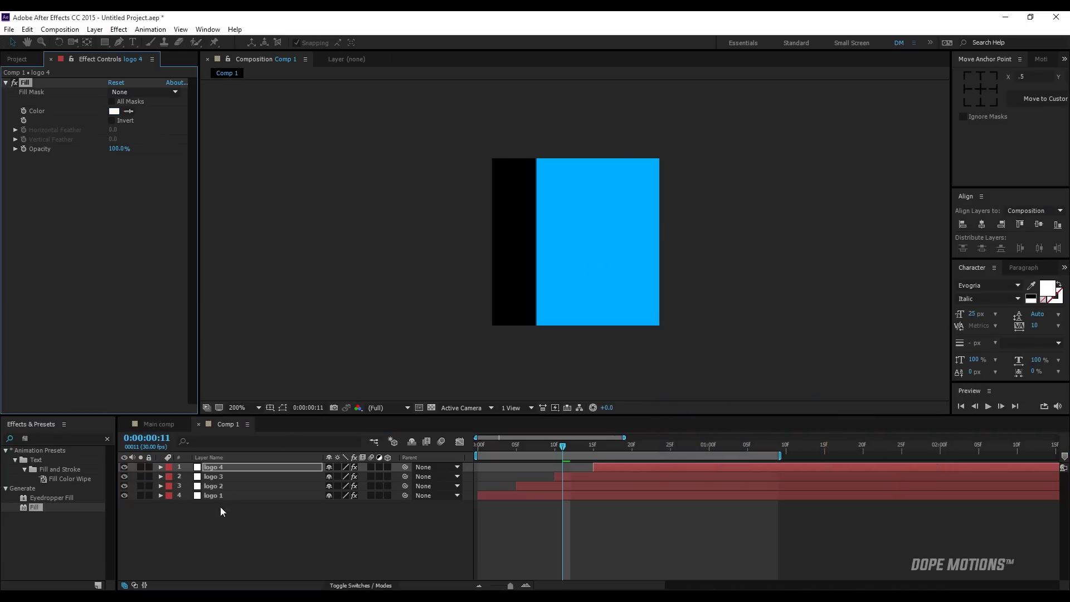
Step: Change the Fill effect color of the logo 2 layer to white (FFFFFF)
{"action": "left_click", "coordinate": [218, 486]}
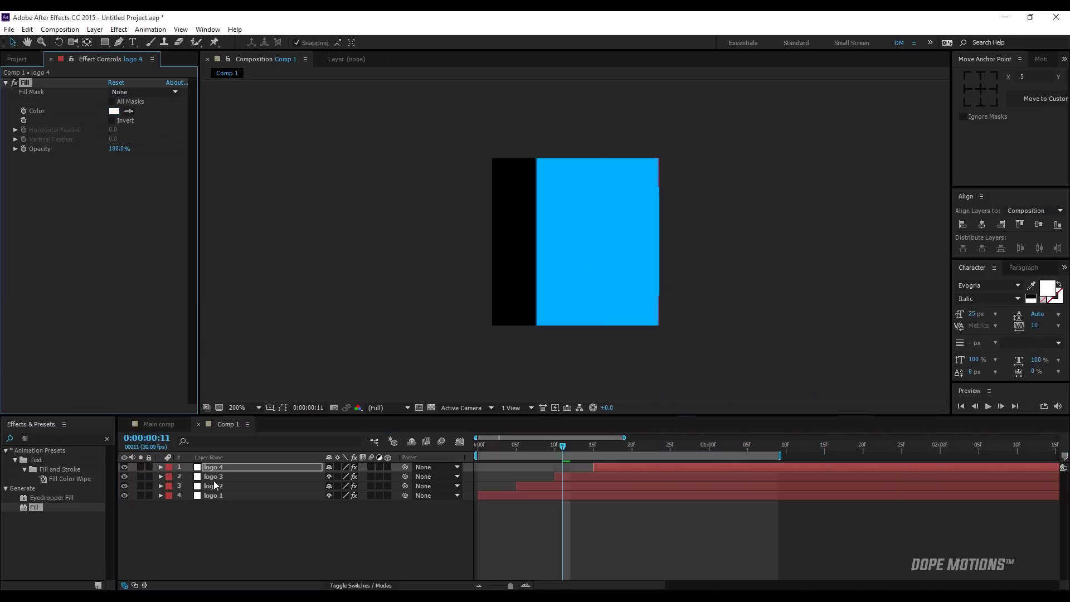
{"action": "left_click", "coordinate": [114, 111]}
{"action": "left_click_drag", "start_coordinate": [724, 362], "coordinate": [585, 272]}
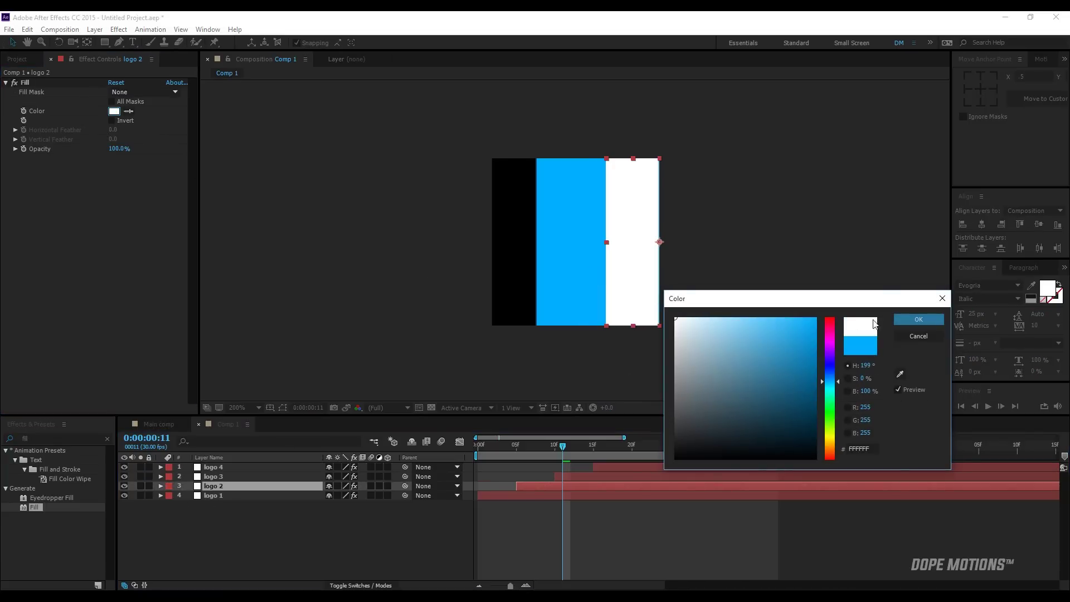
{"action": "left_click", "coordinate": [918, 319]}
{"action": "left_click", "coordinate": [740, 540]}
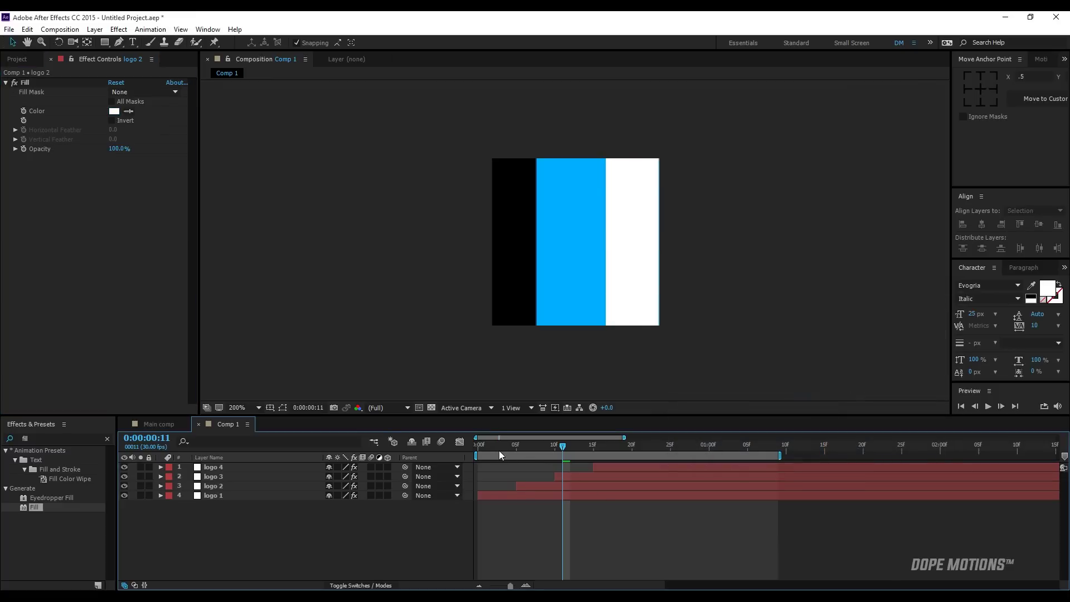
Step: Scrub through the bar animation from the start to 0:00:01:10 and add Logo Twitter.png to the composition as the top layer
{"action": "key", "text": "Home"}
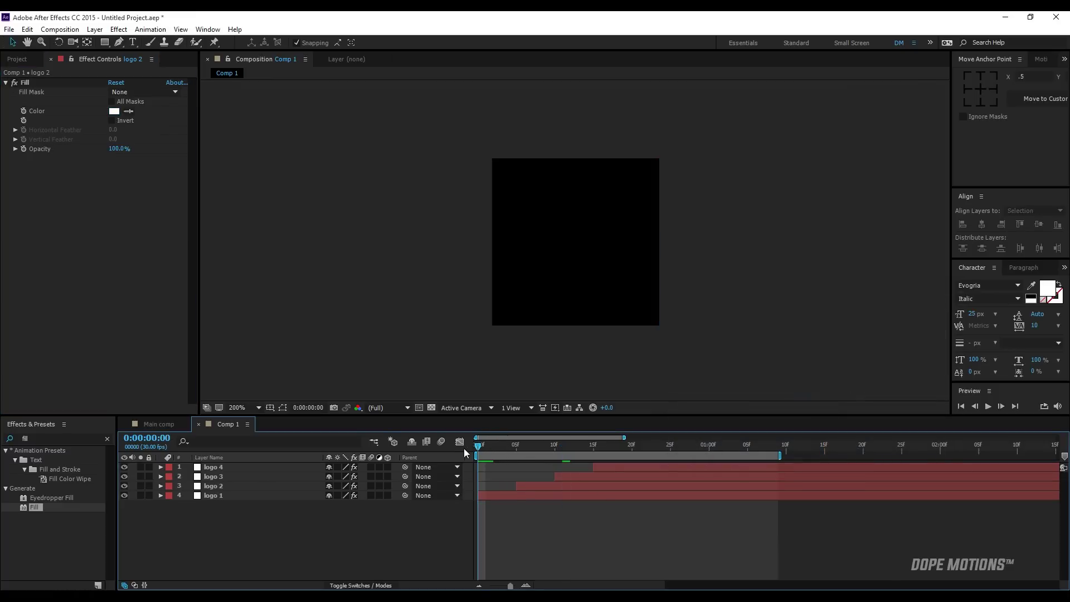
{"action": "left_click_drag", "start_coordinate": [479, 445], "coordinate": [786, 499]}
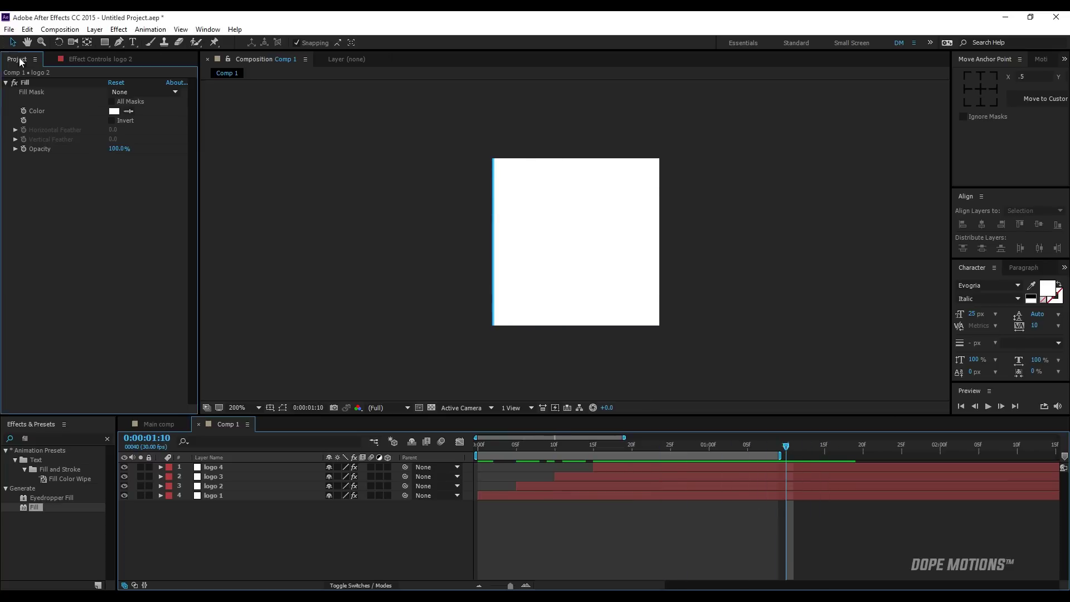
{"action": "left_click", "coordinate": [20, 59]}
{"action": "left_click_drag", "start_coordinate": [31, 172], "coordinate": [569, 272]}
Step: Scale the Logo Twitter.png layer to 9% and center it horizontally and vertically in the composition
{"action": "key", "text": "s"}
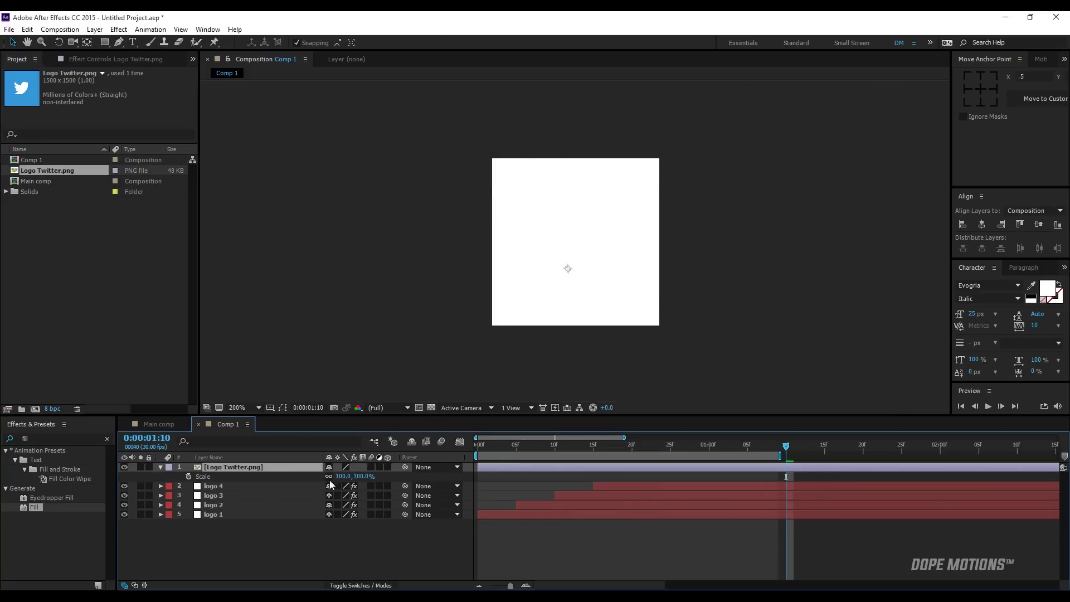
{"action": "left_click", "coordinate": [360, 477]}
{"action": "type", "text": "7"}
{"action": "key", "text": "Return"}
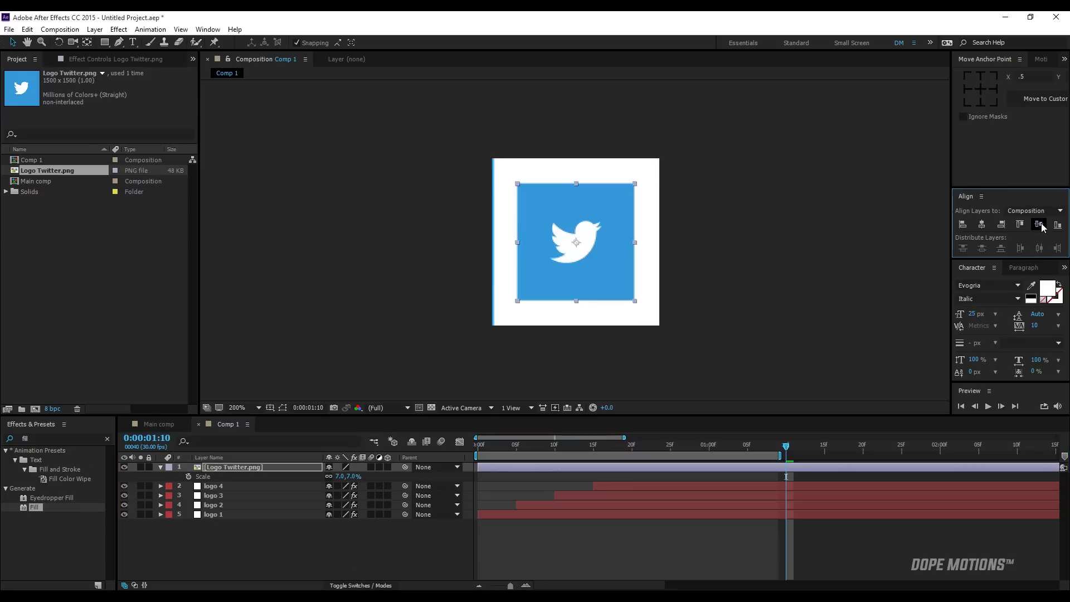
{"action": "left_click", "coordinate": [353, 477]}
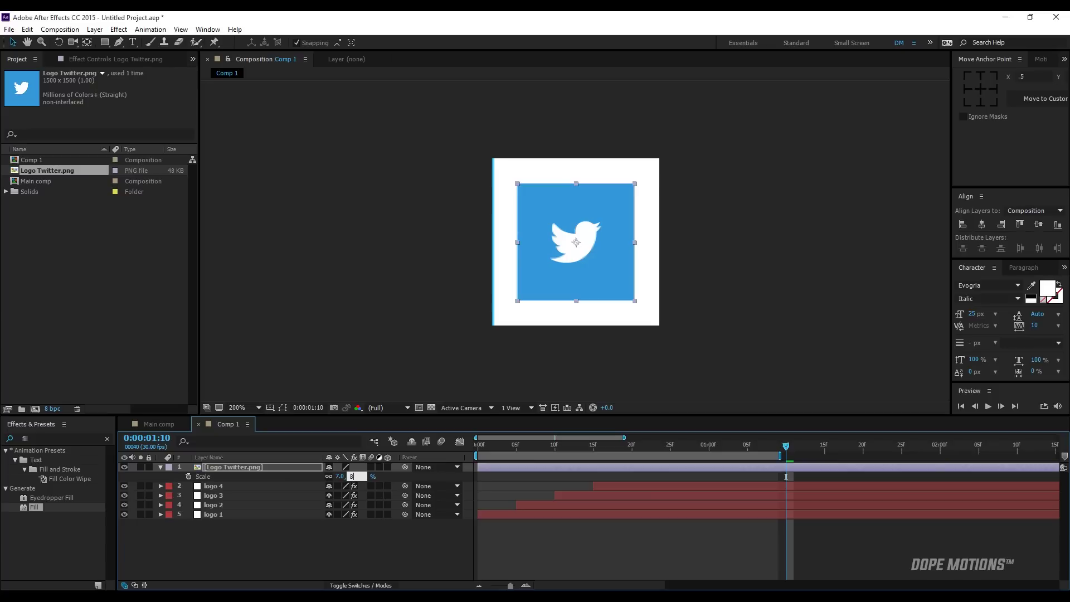
{"action": "type", "text": "8"}
{"action": "key", "text": "Return"}
{"action": "left_click", "coordinate": [354, 476]}
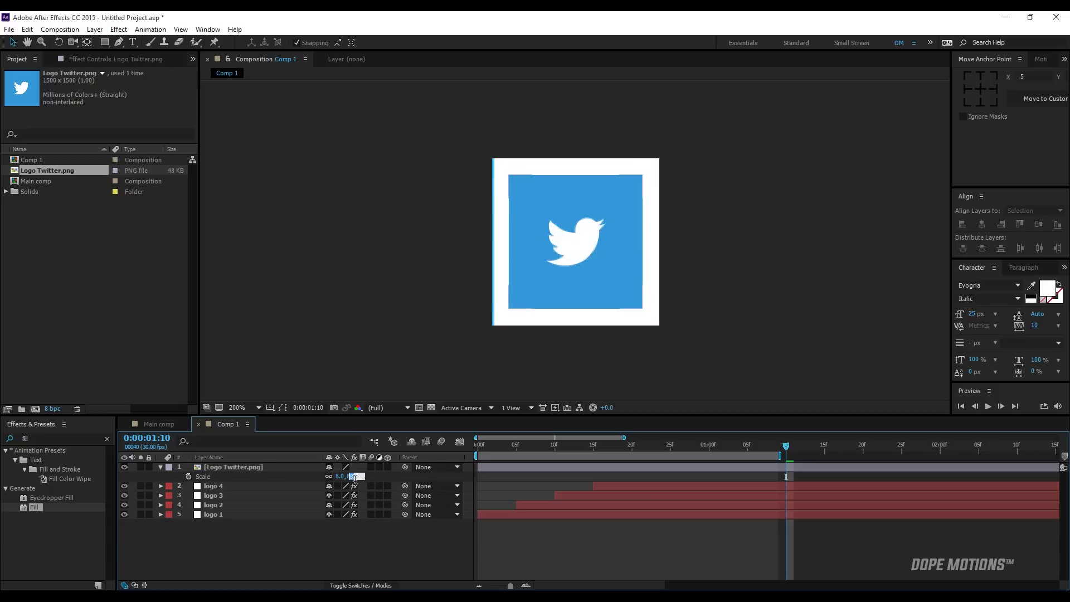
{"action": "type", "text": "9"}
{"action": "key", "text": "Return"}
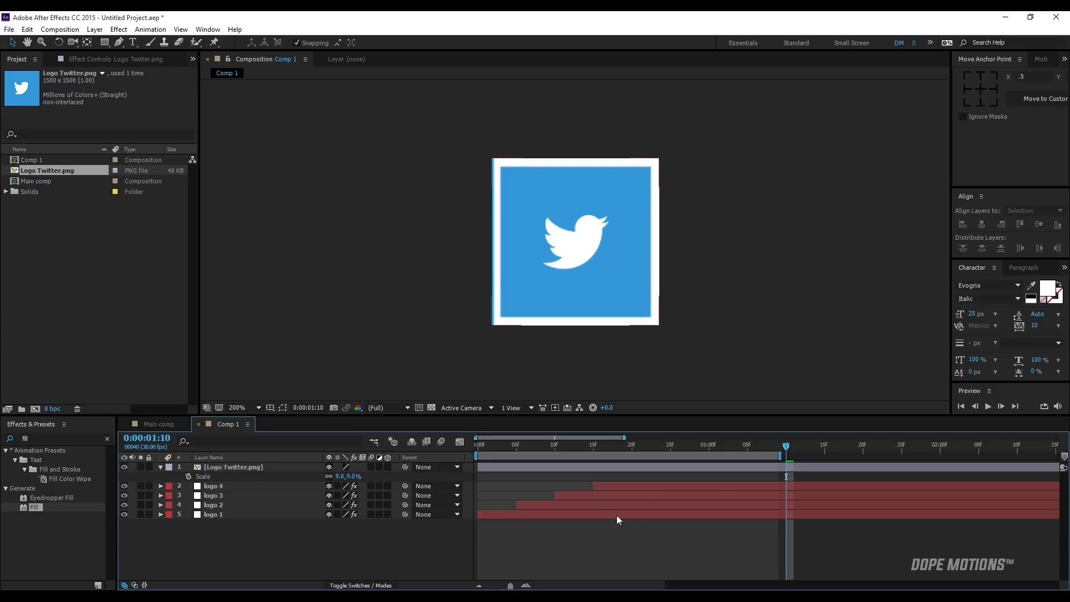
Step: Keyframe the Twitter logo's position to slide from about -1, 75 at 0:00:00:15 to 75, 75 at 0:00:01:05
{"action": "left_click_drag", "start_coordinate": [693, 444], "coordinate": [597, 450]}
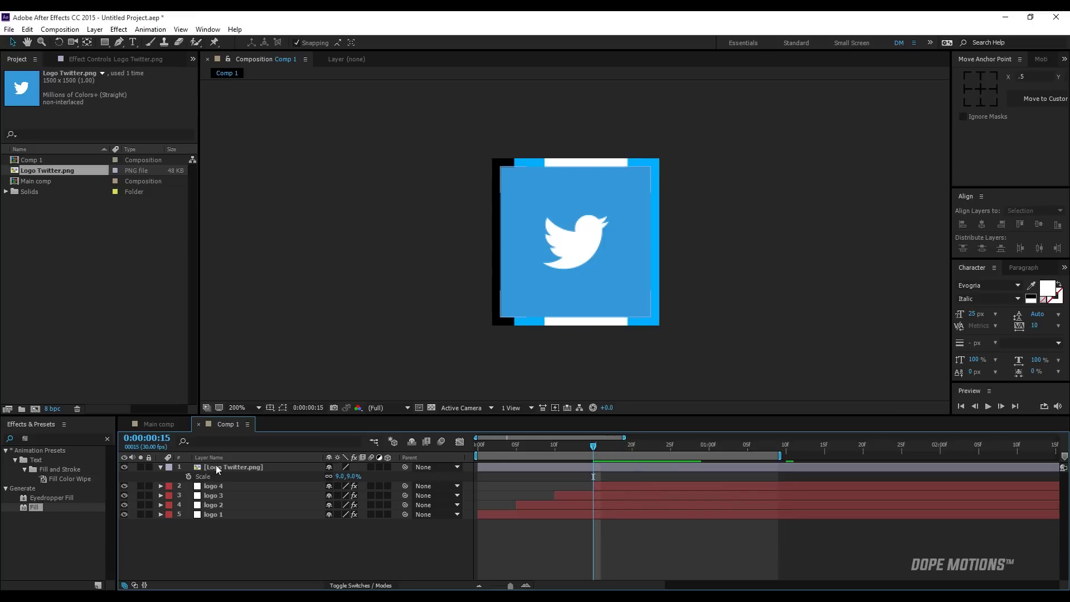
{"action": "left_click", "coordinate": [216, 466]}
{"action": "key", "text": "p"}
{"action": "left_click", "coordinate": [188, 477]}
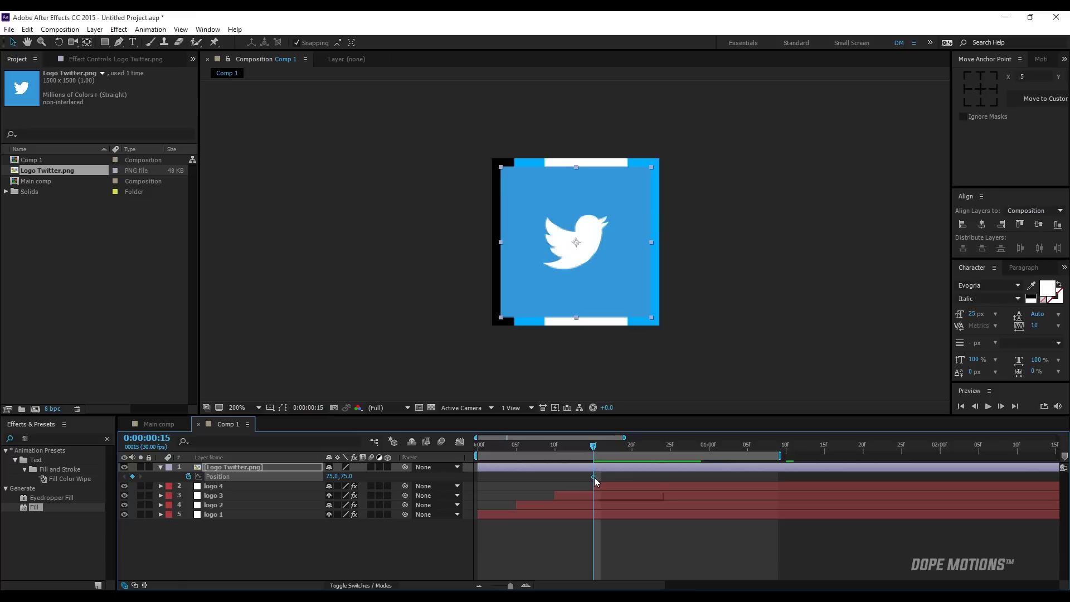
{"action": "mouse_move", "coordinate": [594, 477]}
{"action": "left_click_drag", "start_coordinate": [594, 477], "coordinate": [749, 489]}
{"action": "left_click_drag", "start_coordinate": [592, 252], "coordinate": [507, 257]}
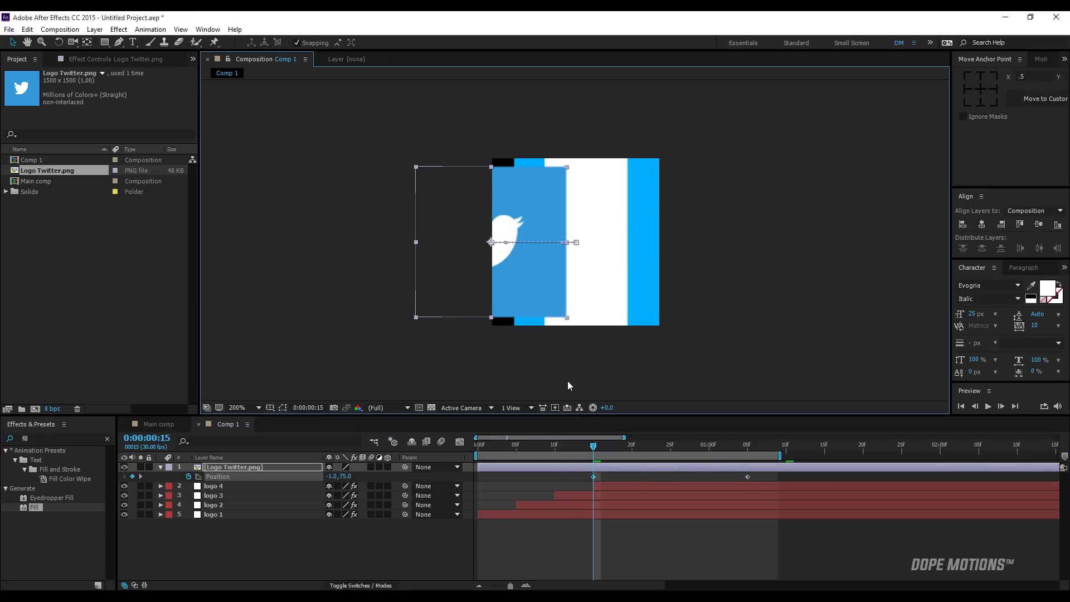
{"action": "left_click", "coordinate": [651, 530]}
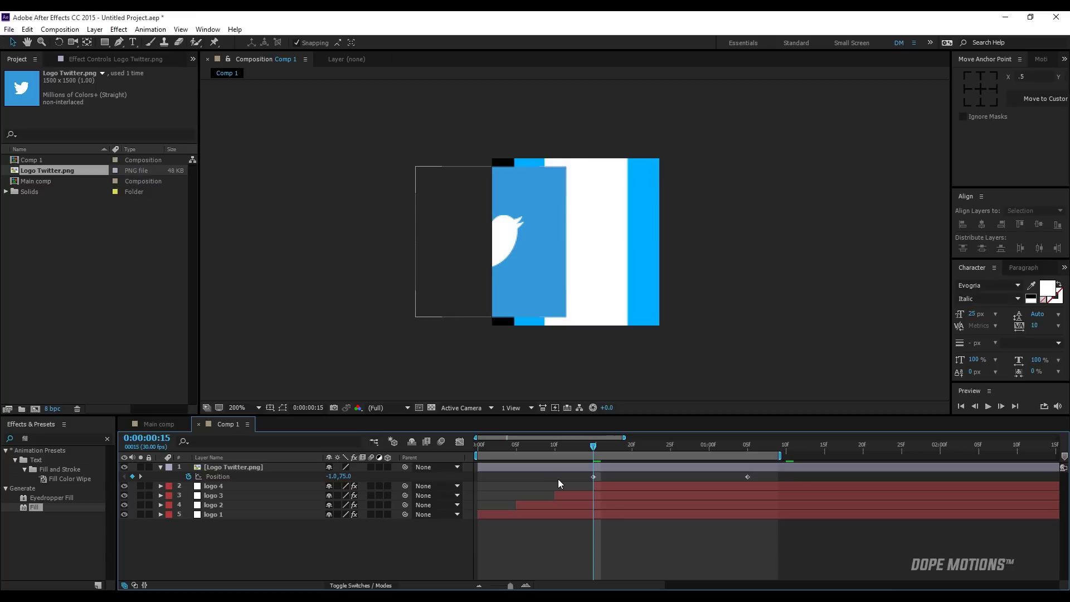
Step: Easy-ease both position keyframes of the Twitter logo and reshape the speed graph to peak early with a long slowdown
{"action": "left_click_drag", "start_coordinate": [559, 482], "coordinate": [780, 472]}
{"action": "key", "text": "F9"}
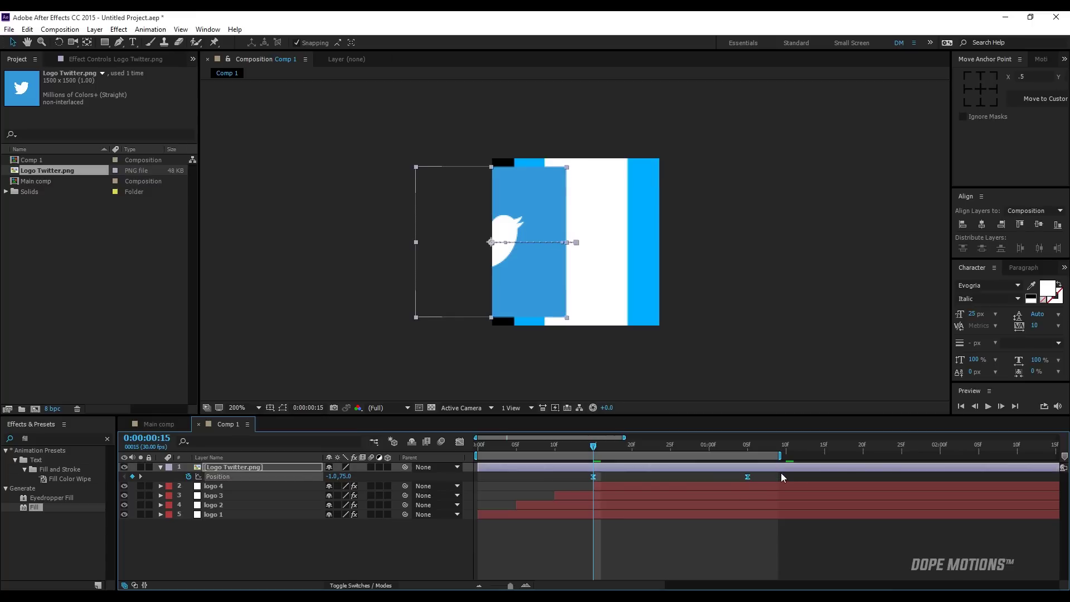
{"action": "left_click", "coordinate": [460, 442]}
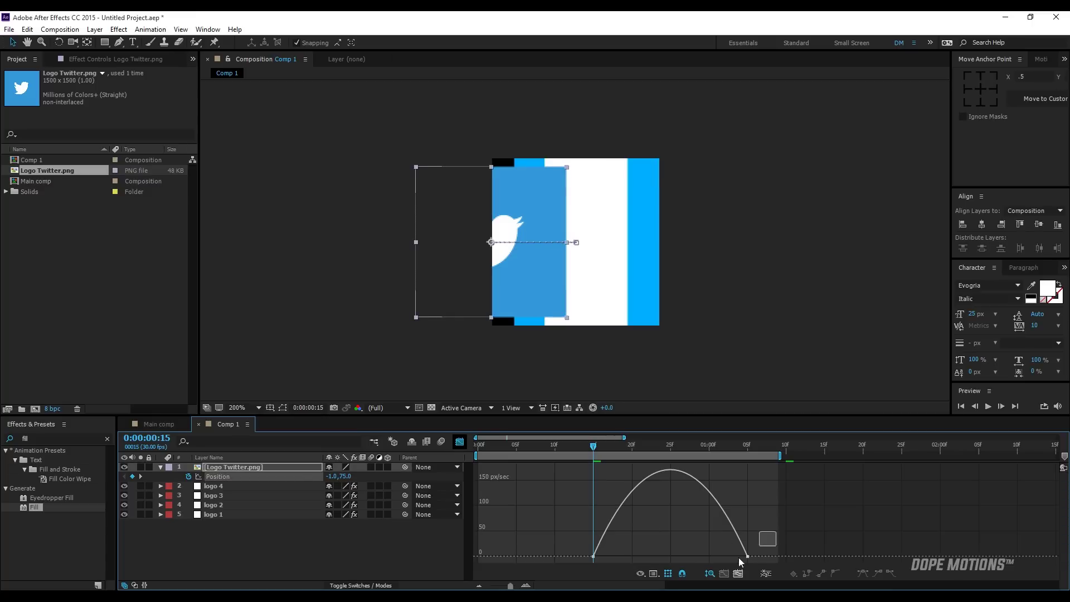
{"action": "left_click_drag", "start_coordinate": [722, 556], "coordinate": [593, 555]}
{"action": "left_click", "coordinate": [460, 441]}
{"action": "left_click", "coordinate": [626, 539]}
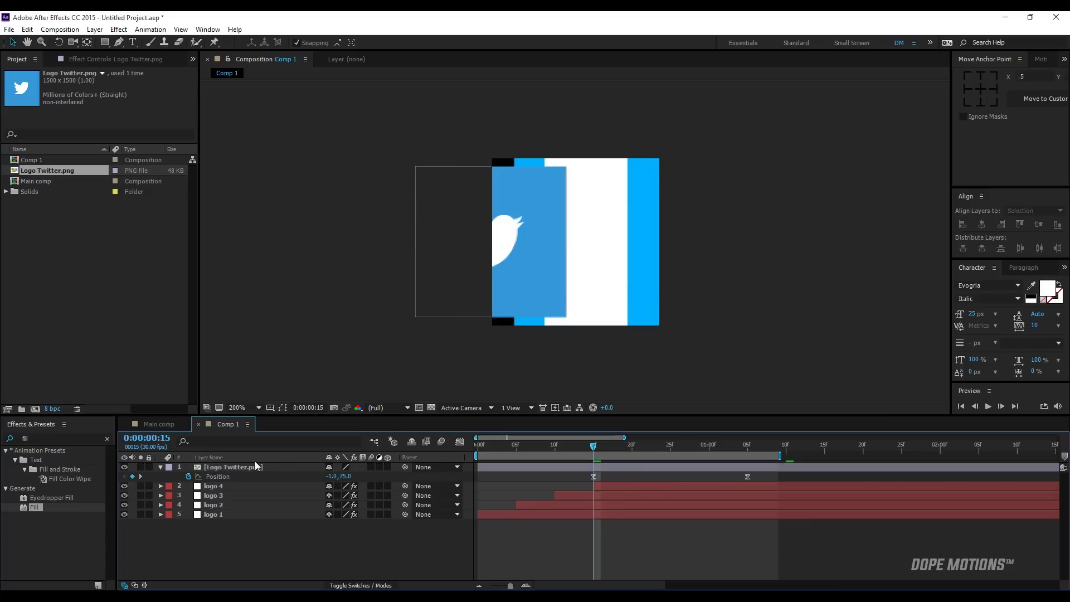
Step: Duplicate the logo 4 layer, move the copy above Logo Twitter.png and rename it matte
{"action": "left_click", "coordinate": [161, 468]}
{"action": "left_click", "coordinate": [227, 476]}
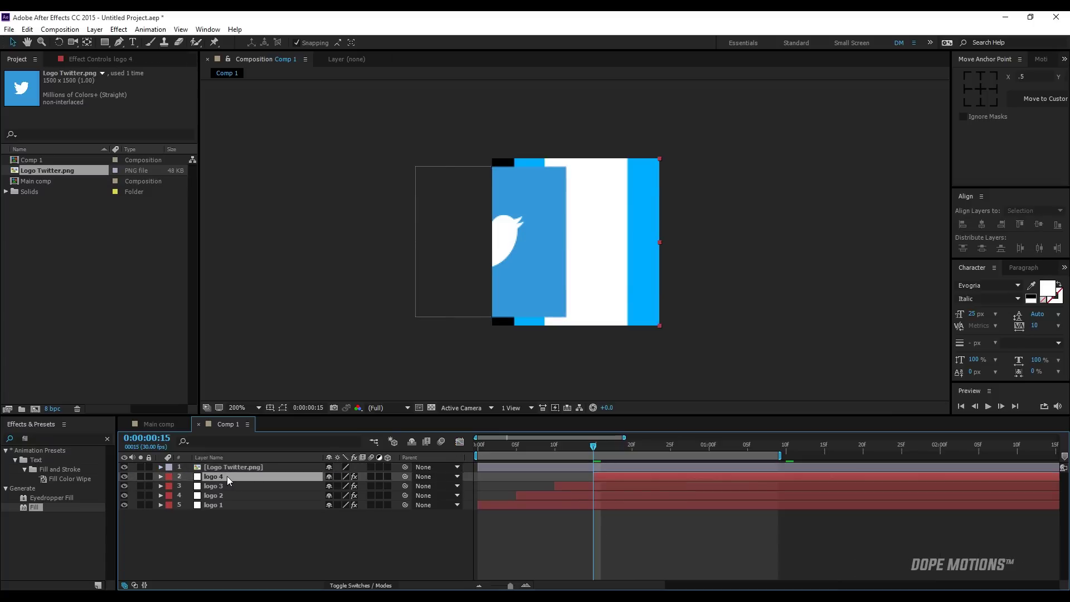
{"action": "key", "text": "ctrl+d"}
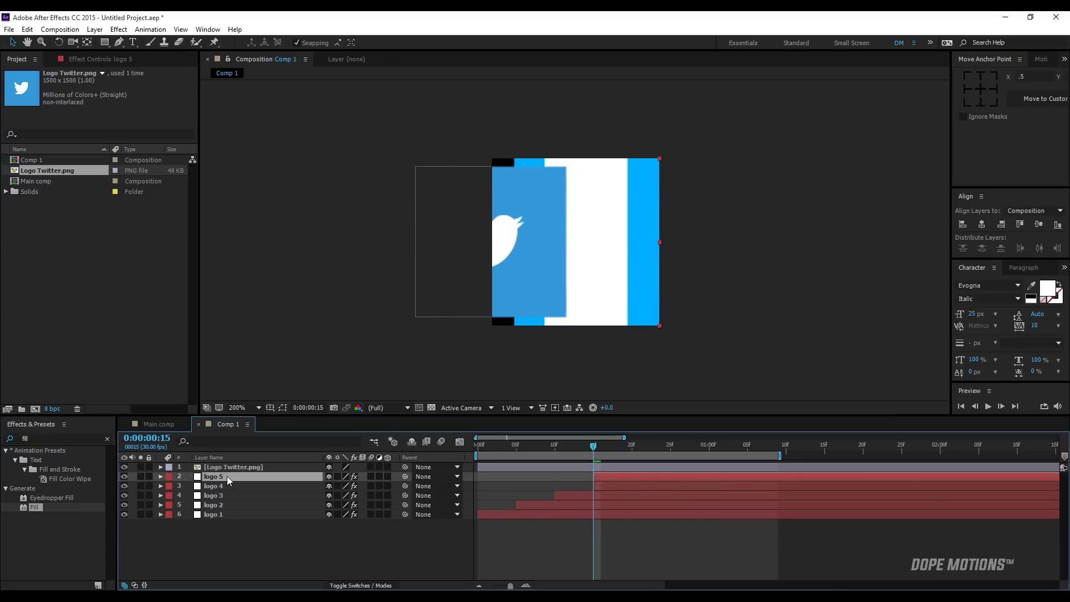
{"action": "left_click_drag", "start_coordinate": [227, 476], "coordinate": [229, 466]}
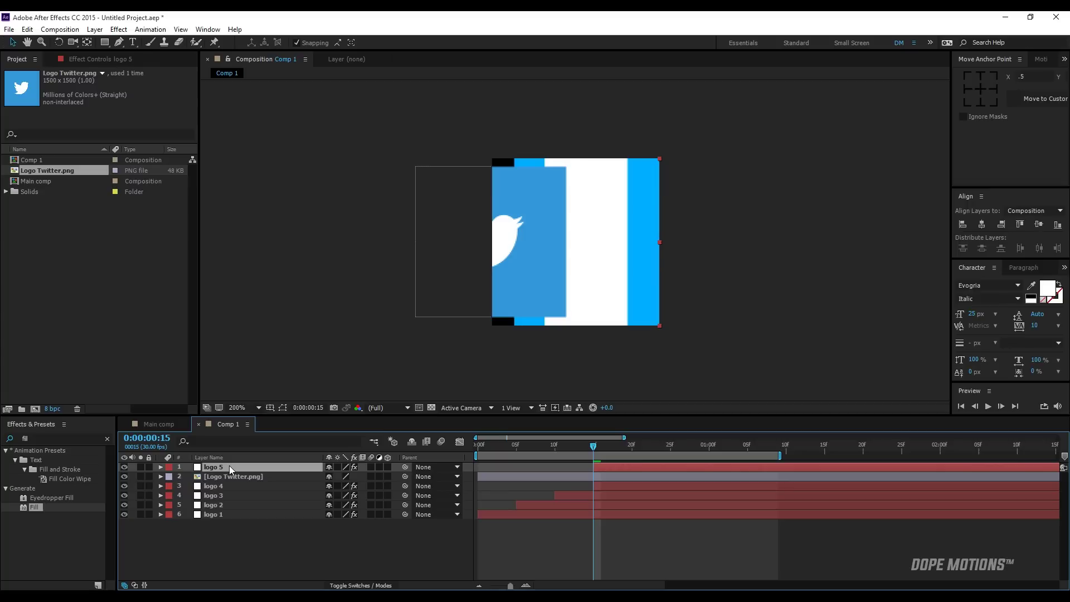
{"action": "key", "text": "Return"}
{"action": "type", "text": "matte"}
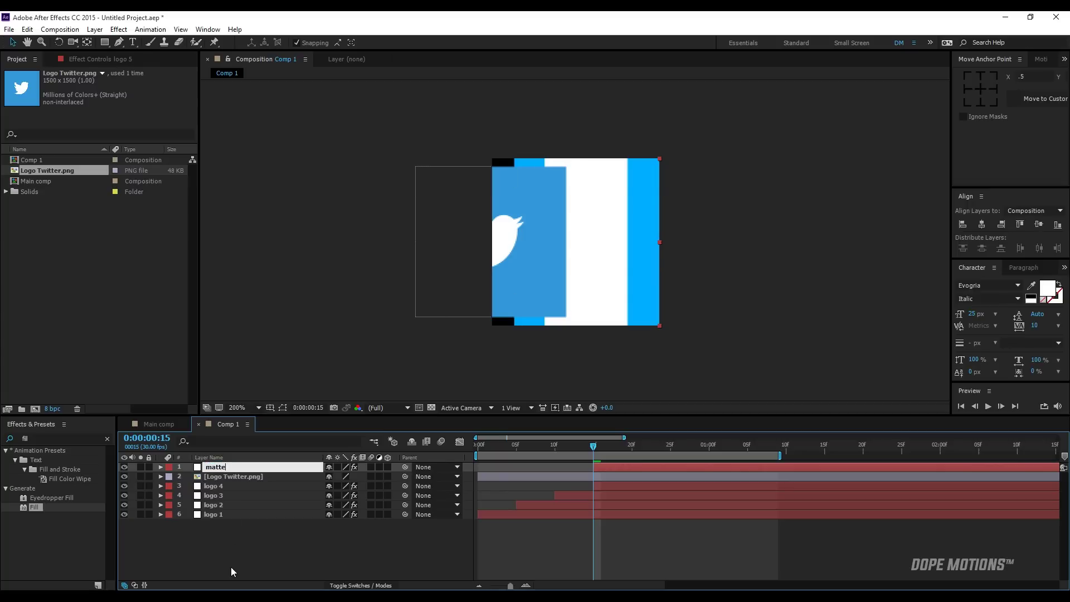
{"action": "left_click", "coordinate": [231, 567]}
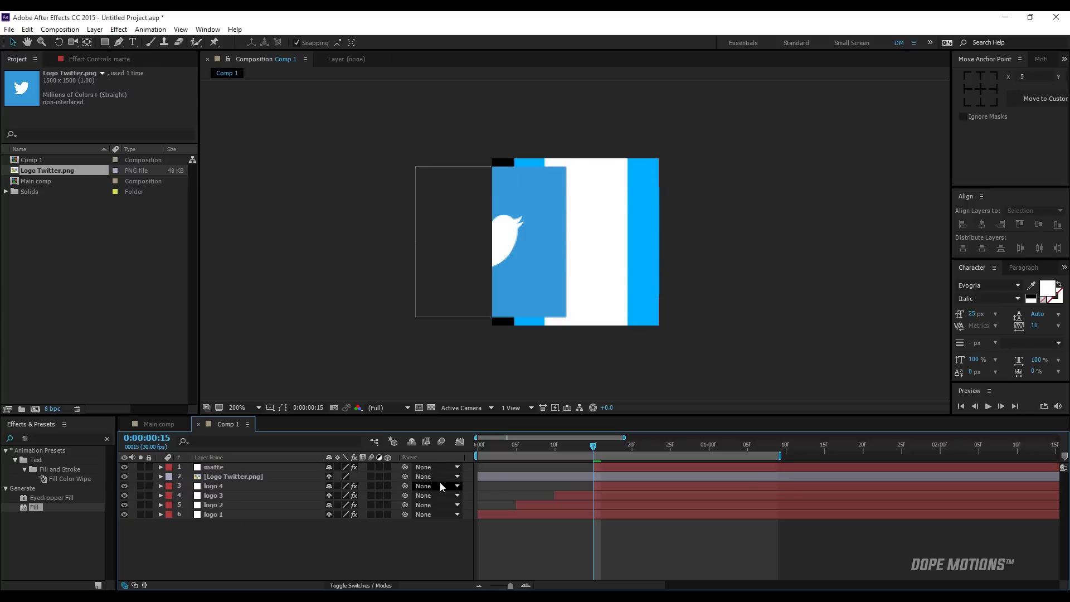
Step: Show the track matte options and set the Logo Twitter.png layer to use the matte layer as its Alpha matte
{"action": "left_click", "coordinate": [334, 585]}
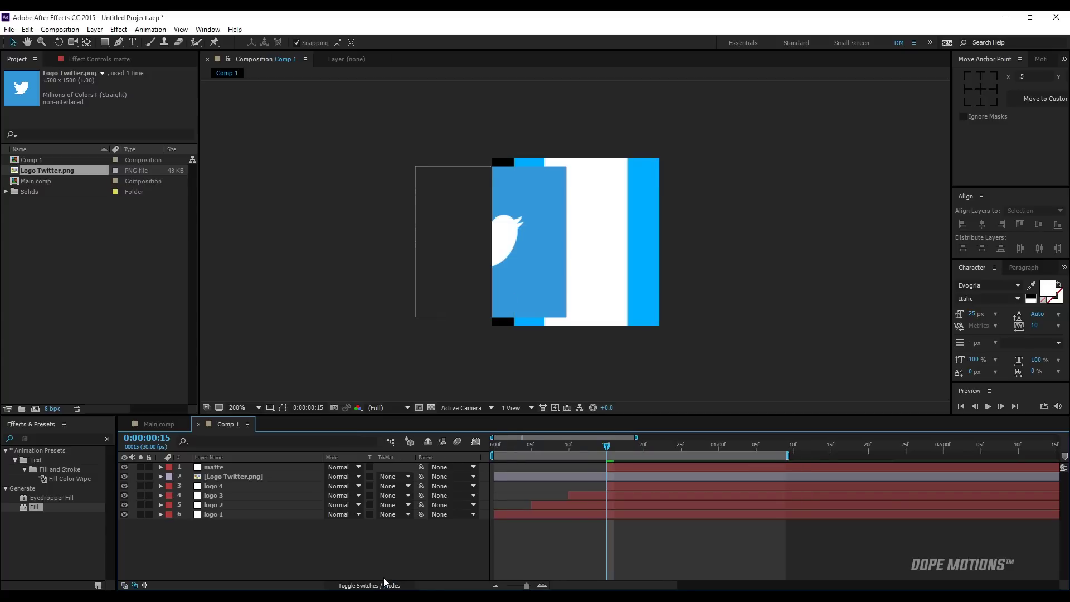
{"action": "left_click", "coordinate": [254, 477]}
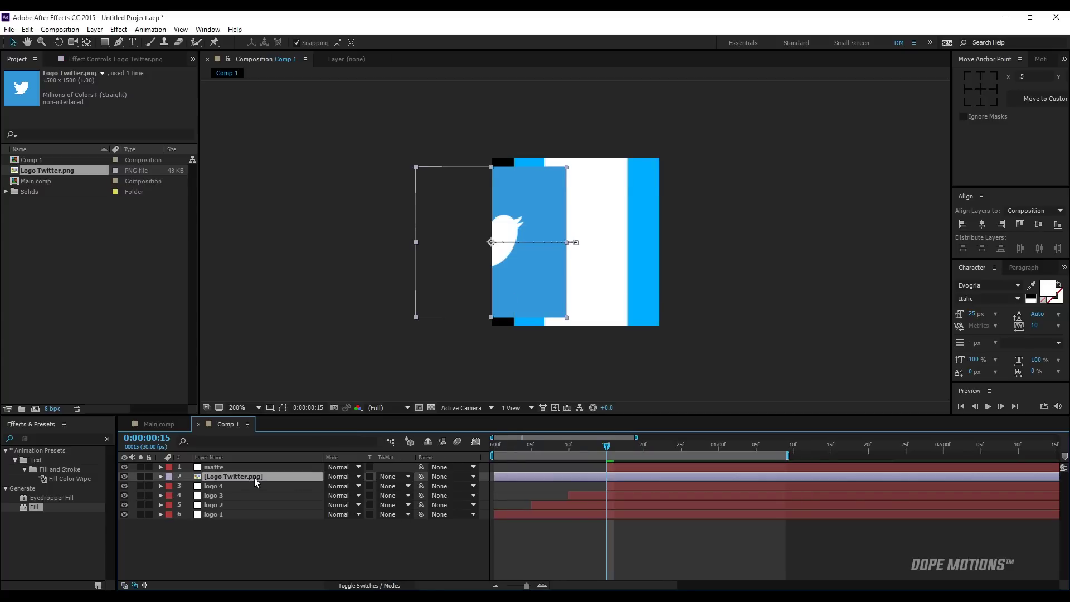
{"action": "left_click", "coordinate": [405, 479]}
{"action": "left_click", "coordinate": [413, 500]}
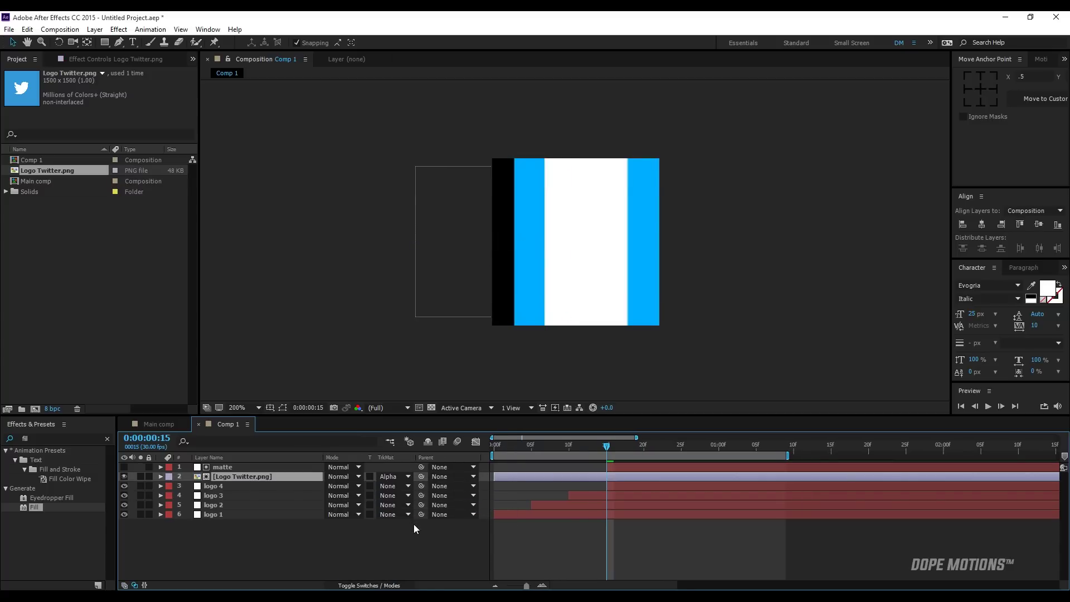
{"action": "left_click", "coordinate": [414, 527]}
Step: End the work area at about 0:00:01:16 and preview the matted logo animation
{"action": "left_click_drag", "start_coordinate": [606, 444], "coordinate": [576, 462]}
{"action": "left_click_drag", "start_coordinate": [700, 470], "coordinate": [838, 468]}
{"action": "key", "text": "n"}
{"action": "key", "text": "space"}
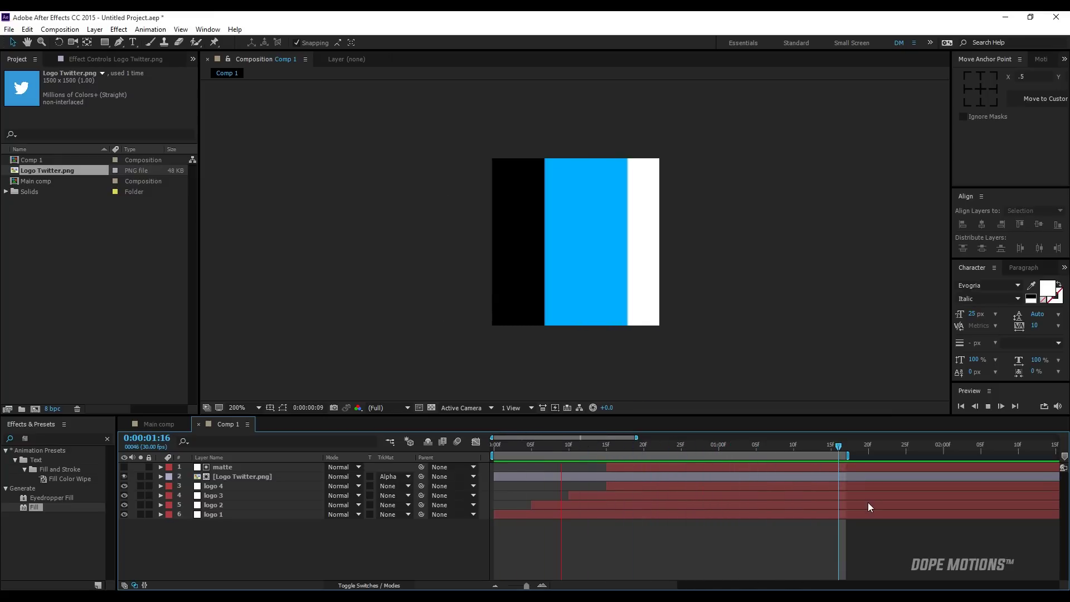
Step: Move the Twitter logo's last position keyframe to about 0:00:01:10 and preview the slower slide-in
{"action": "left_click", "coordinate": [644, 444]}
{"action": "left_click", "coordinate": [616, 470]}
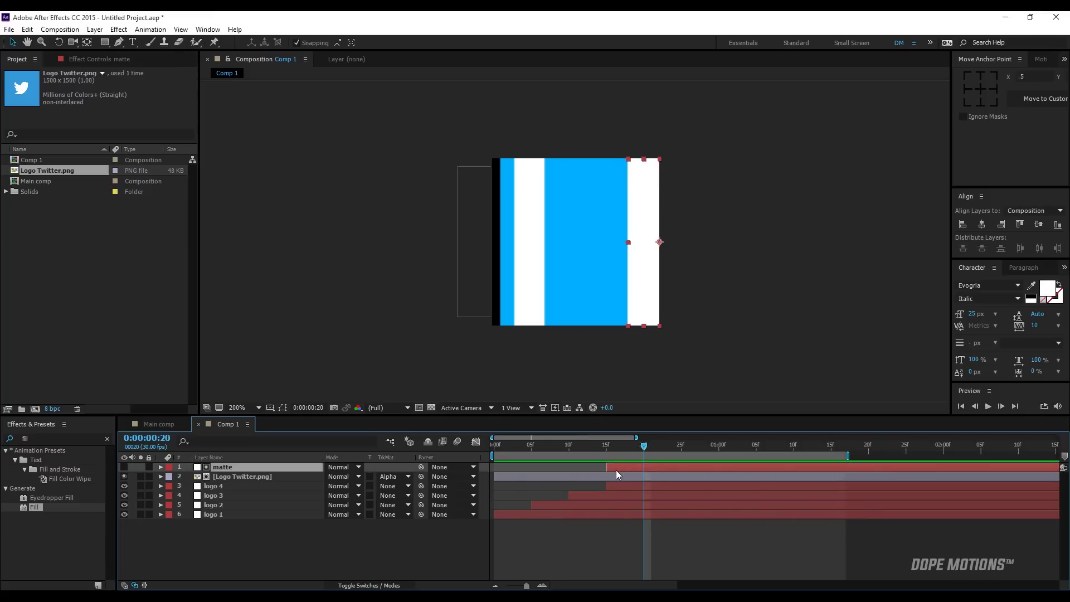
{"action": "left_click", "coordinate": [610, 480]}
{"action": "key", "text": "p"}
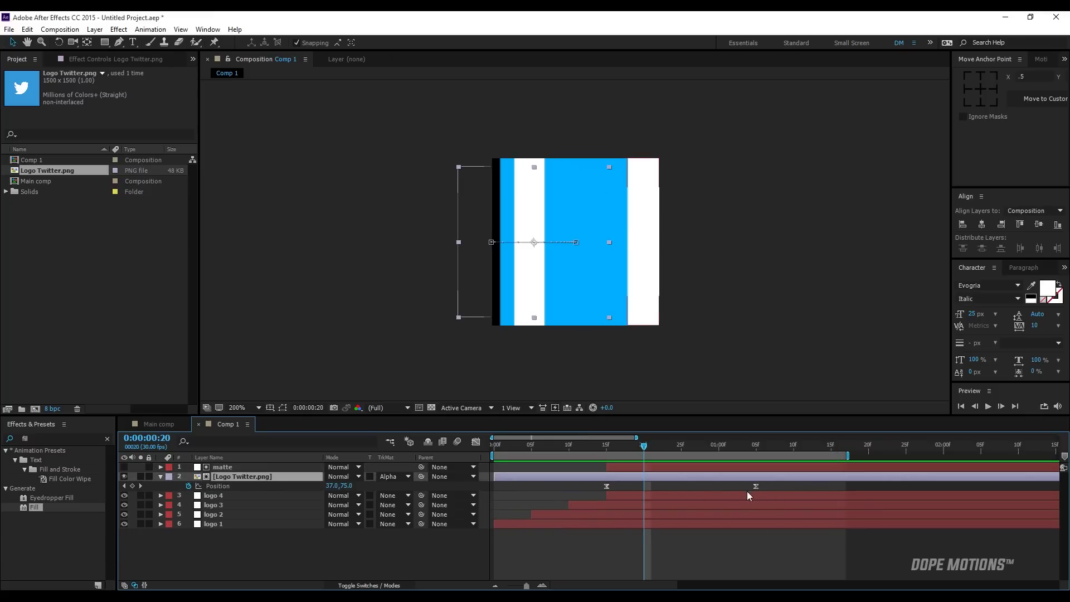
{"action": "left_click_drag", "start_coordinate": [756, 486], "coordinate": [793, 487]}
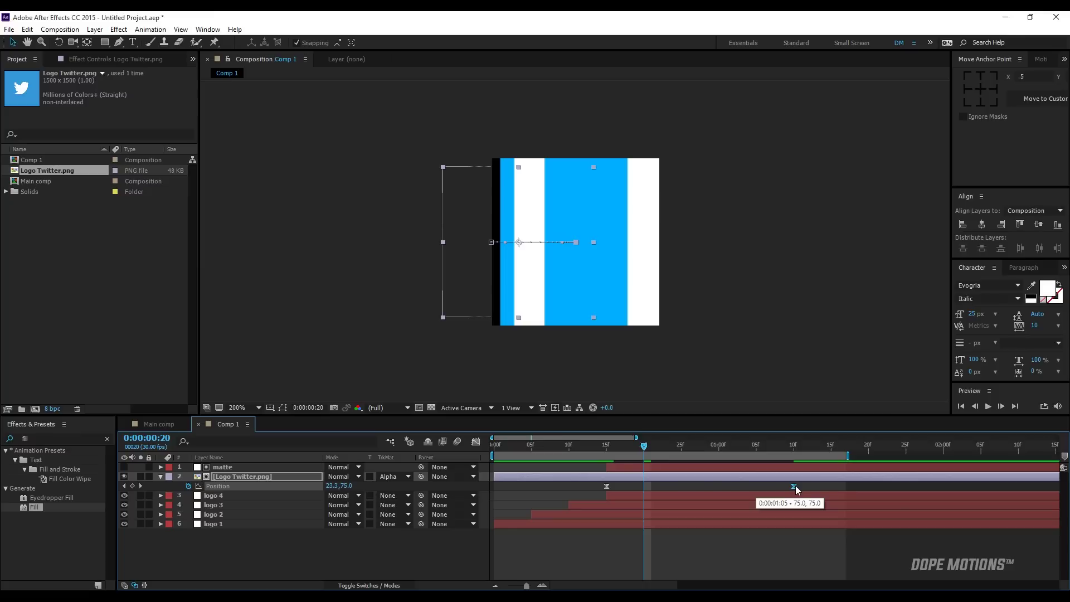
{"action": "key", "text": "space"}
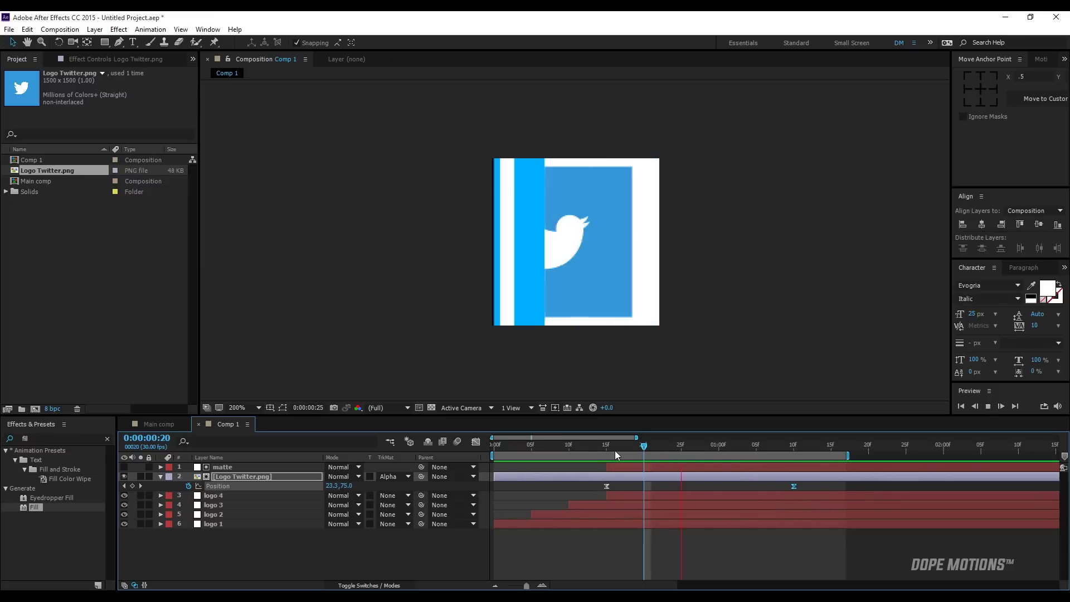
{"action": "left_click_drag", "start_coordinate": [596, 444], "coordinate": [643, 472]}
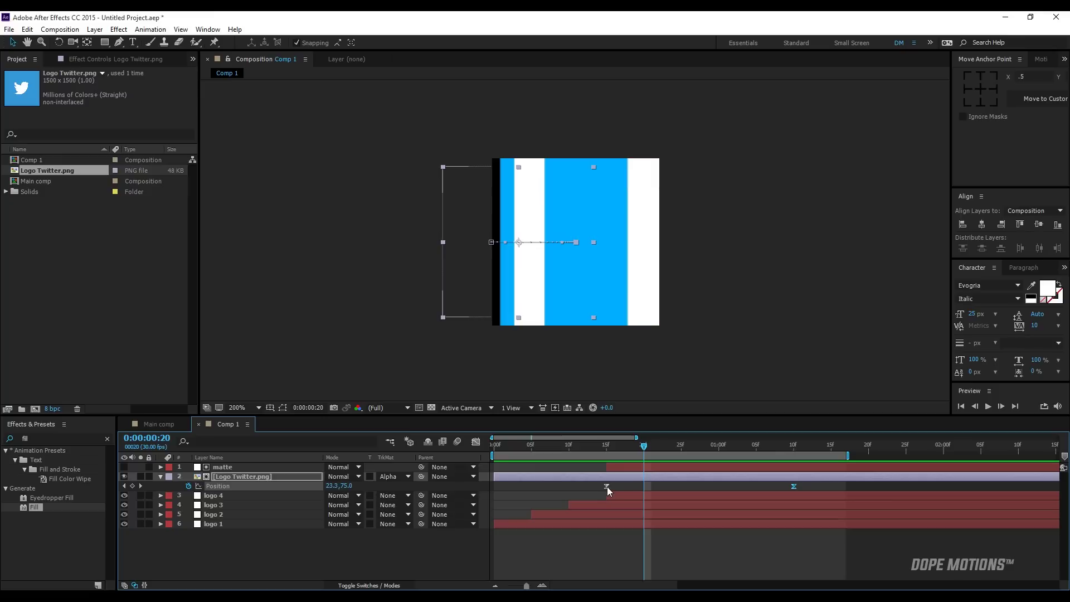
Step: Move the Twitter logo's first position keyframe to 0:00:00:20 and preview the delayed slide-in
{"action": "left_click_drag", "start_coordinate": [606, 486], "coordinate": [643, 487]}
{"action": "left_click", "coordinate": [673, 532]}
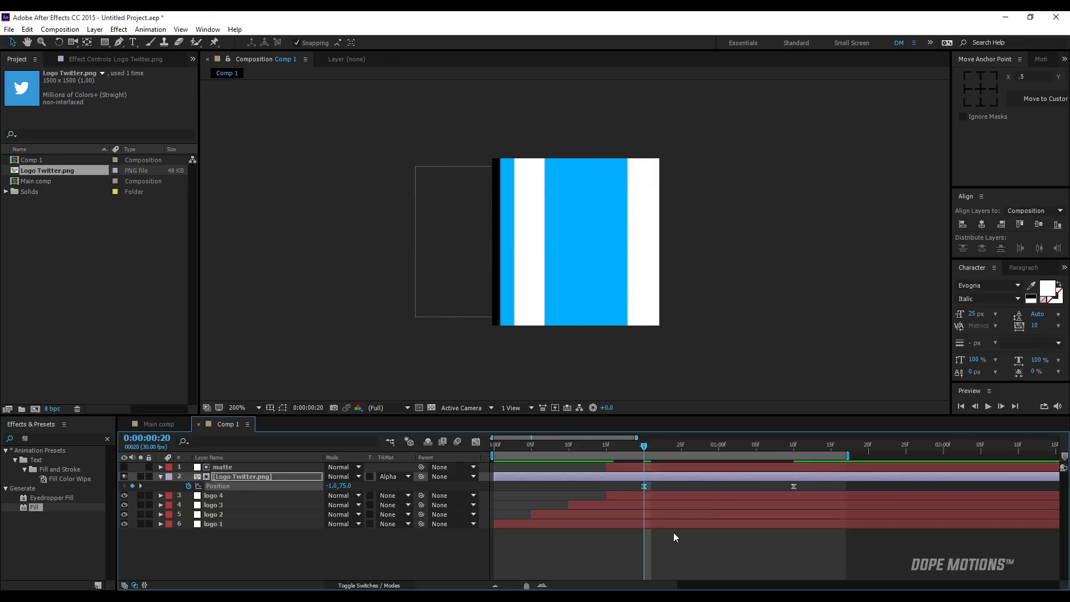
{"action": "left_click", "coordinate": [658, 448]}
{"action": "key", "text": "space"}
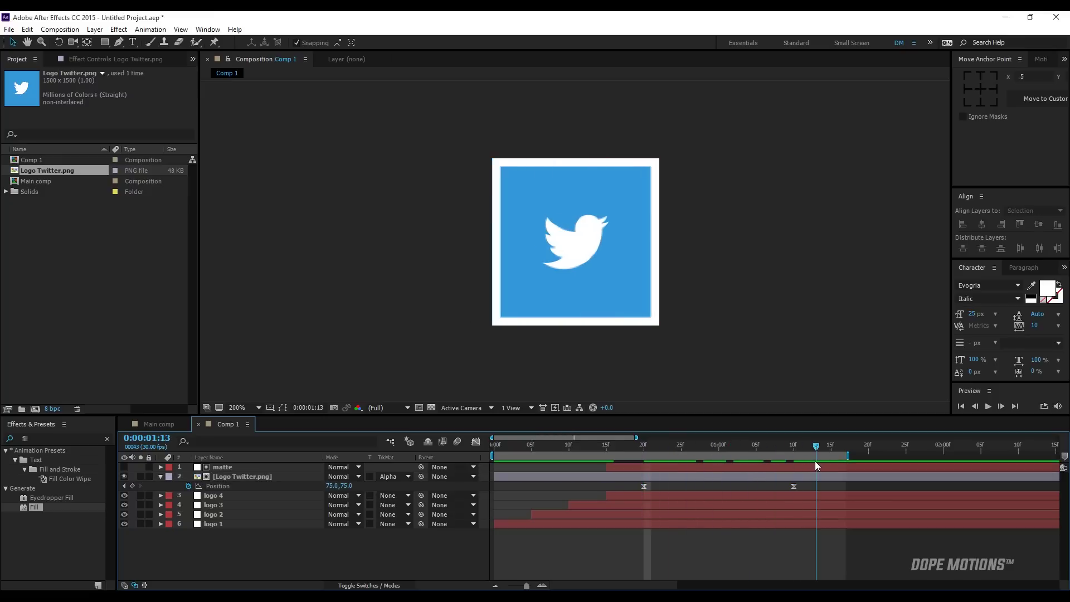
{"action": "key", "text": "space"}
{"action": "key", "text": "space"}
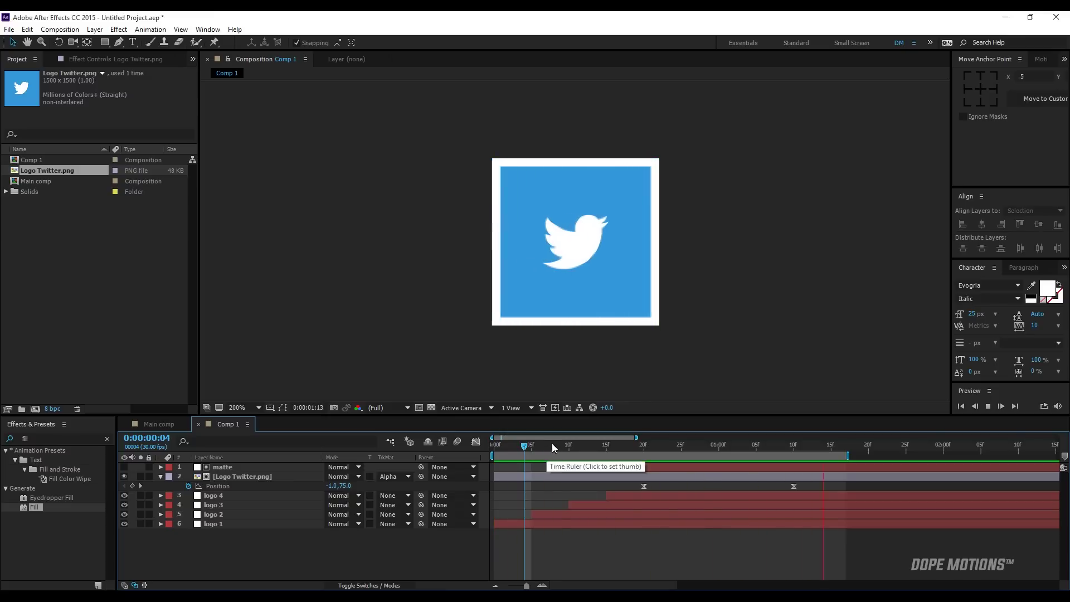
{"action": "key", "text": "space"}
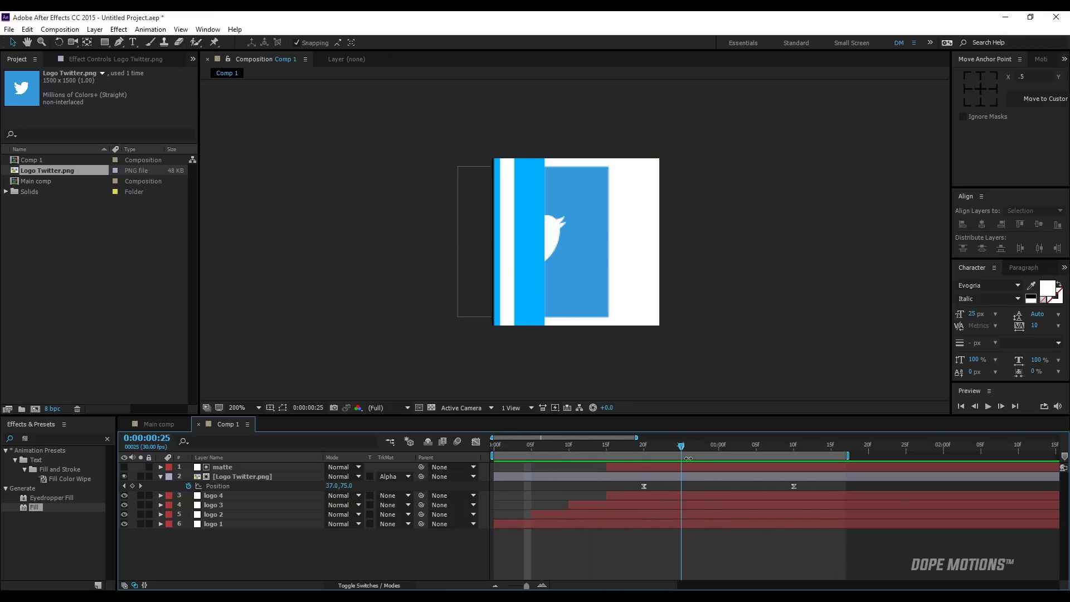
Step: Match the Fill colors of the logo 3 and logo 1 layers to the blue sampled from the Twitter logo
{"action": "left_click", "coordinate": [218, 505]}
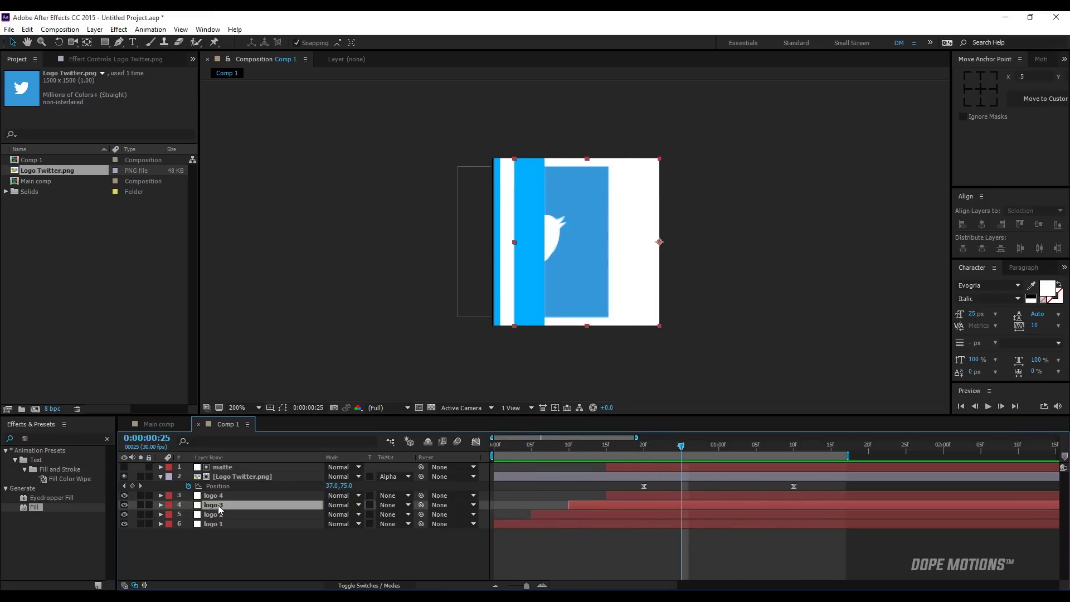
{"action": "left_click", "coordinate": [134, 62]}
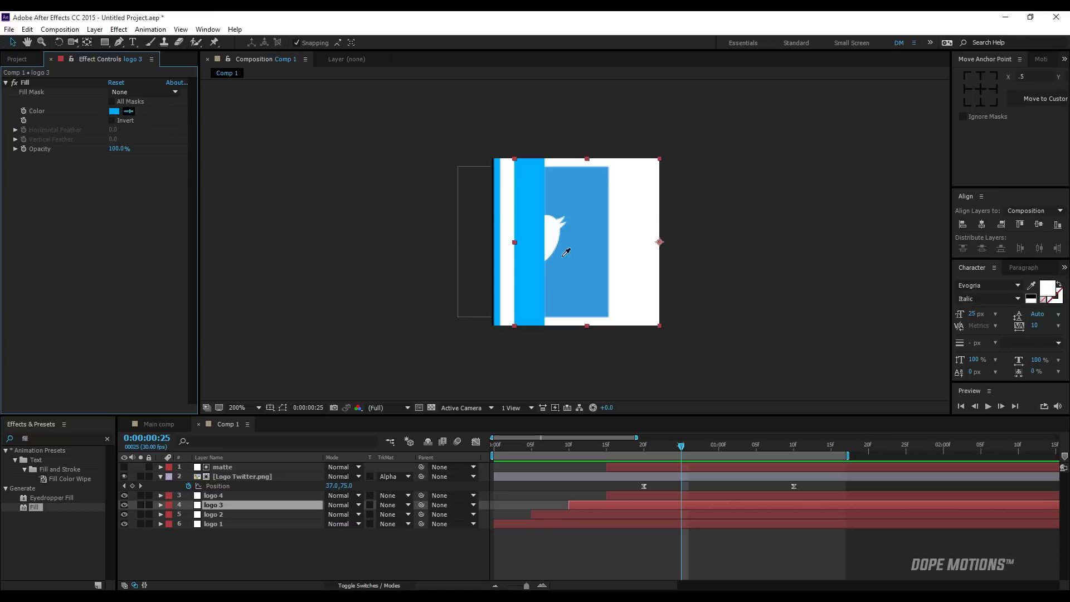
{"action": "left_click", "coordinate": [213, 524]}
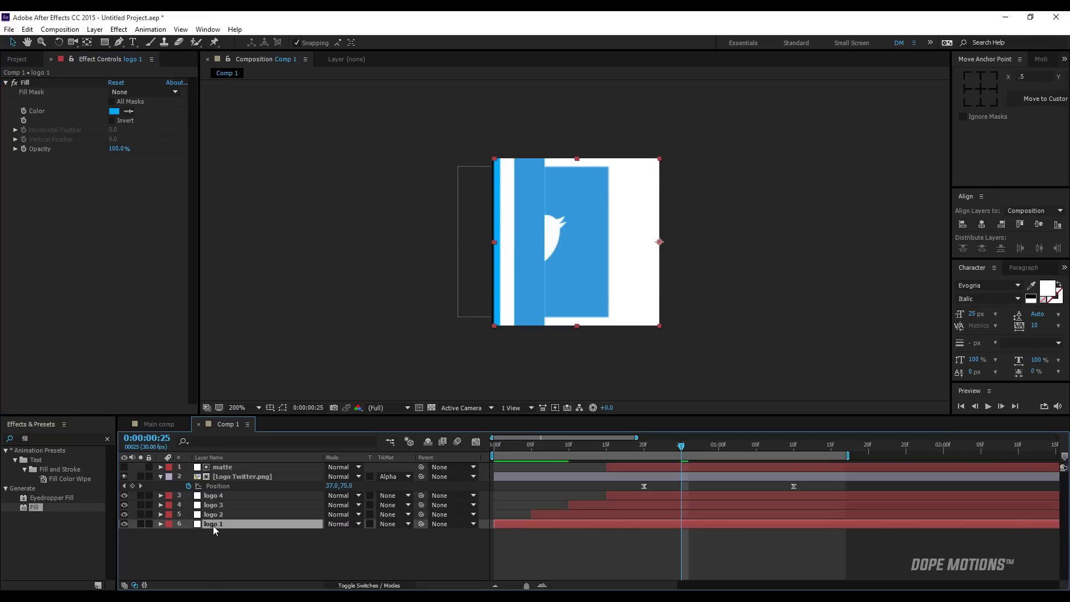
{"action": "left_click", "coordinate": [128, 111]}
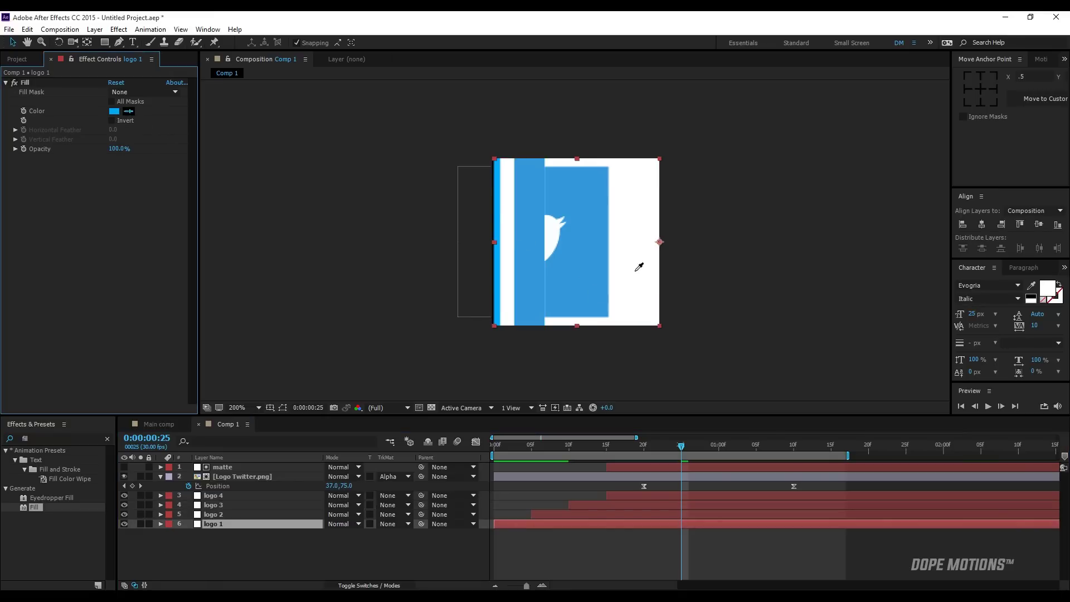
{"action": "left_click", "coordinate": [600, 281]}
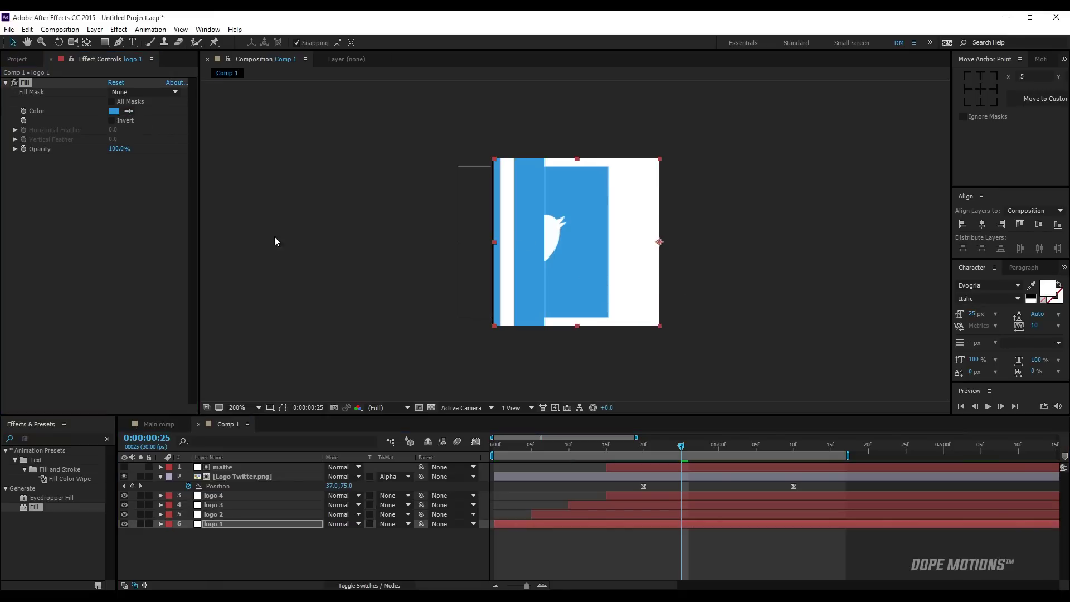
{"action": "left_click", "coordinate": [386, 318]}
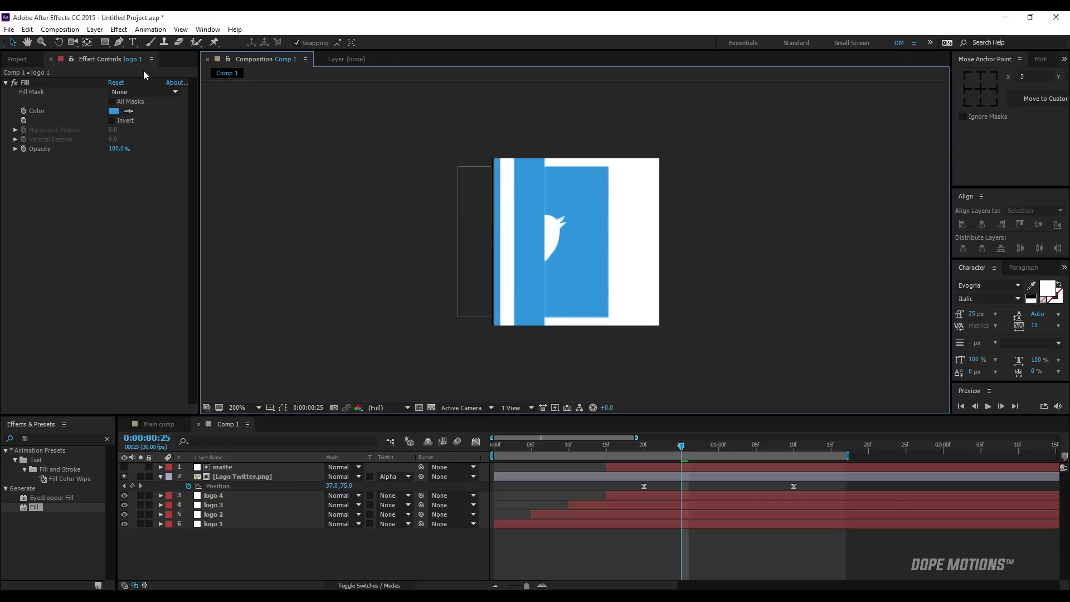
{"action": "left_click", "coordinate": [305, 542]}
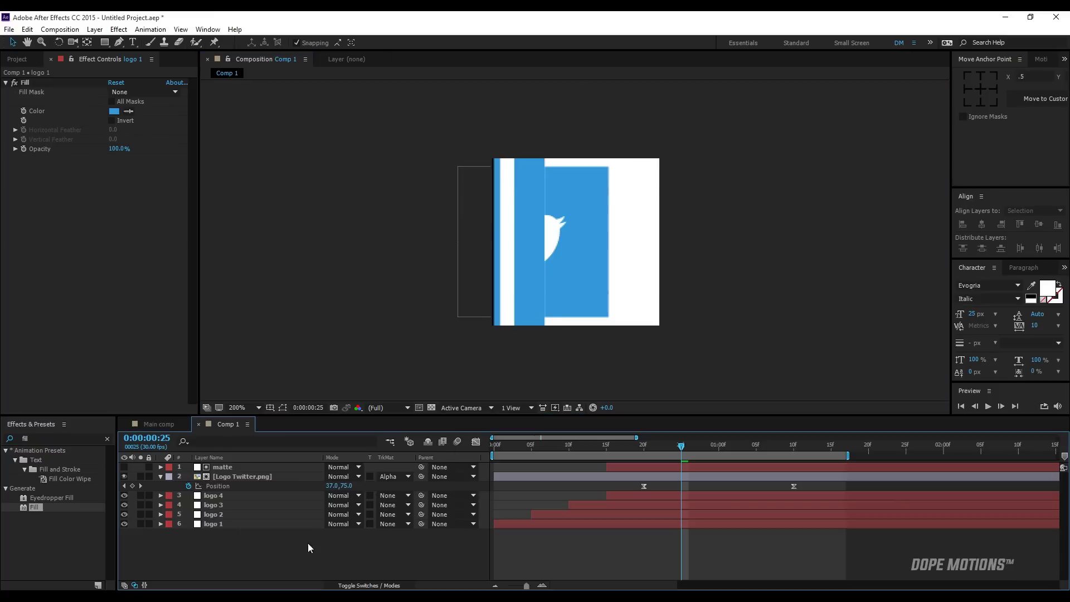
{"action": "left_click", "coordinate": [161, 476]}
Step: Open Main comp and display the Title/Action Safe guides
{"action": "left_click", "coordinate": [158, 423]}
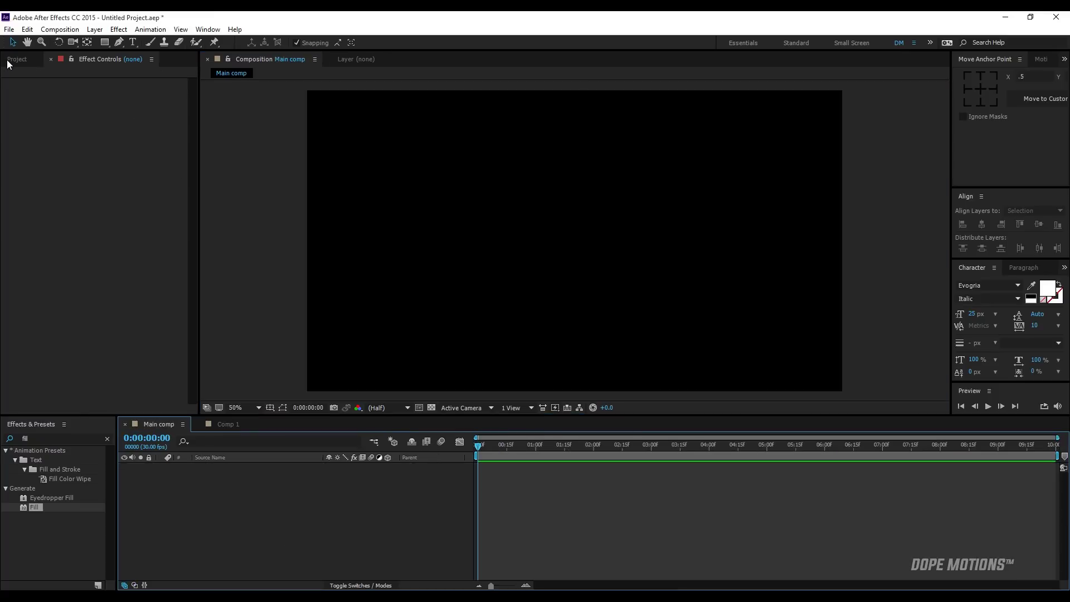
{"action": "left_click", "coordinate": [13, 59]}
{"action": "left_click", "coordinate": [283, 407]}
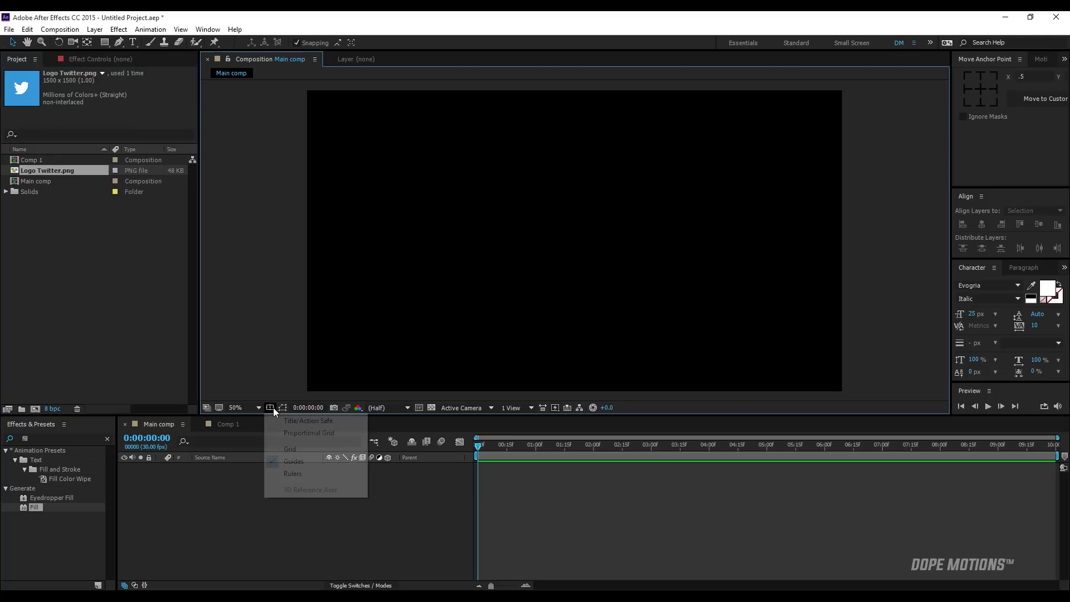
{"action": "left_click", "coordinate": [287, 420]}
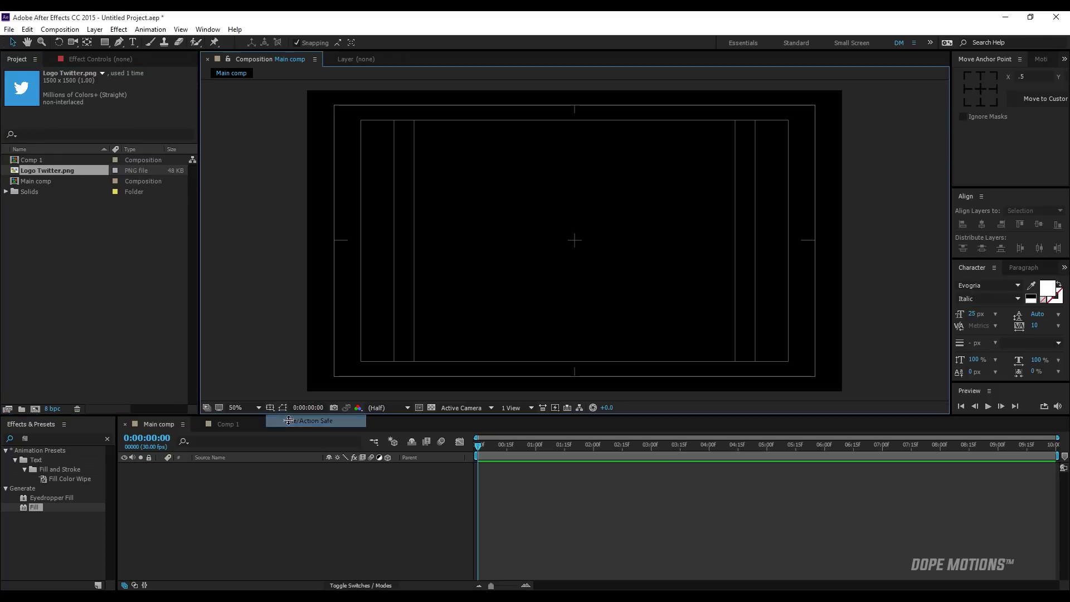
Step: Rename the Comp 1 composition in the project as logo comp
{"action": "left_click", "coordinate": [30, 160]}
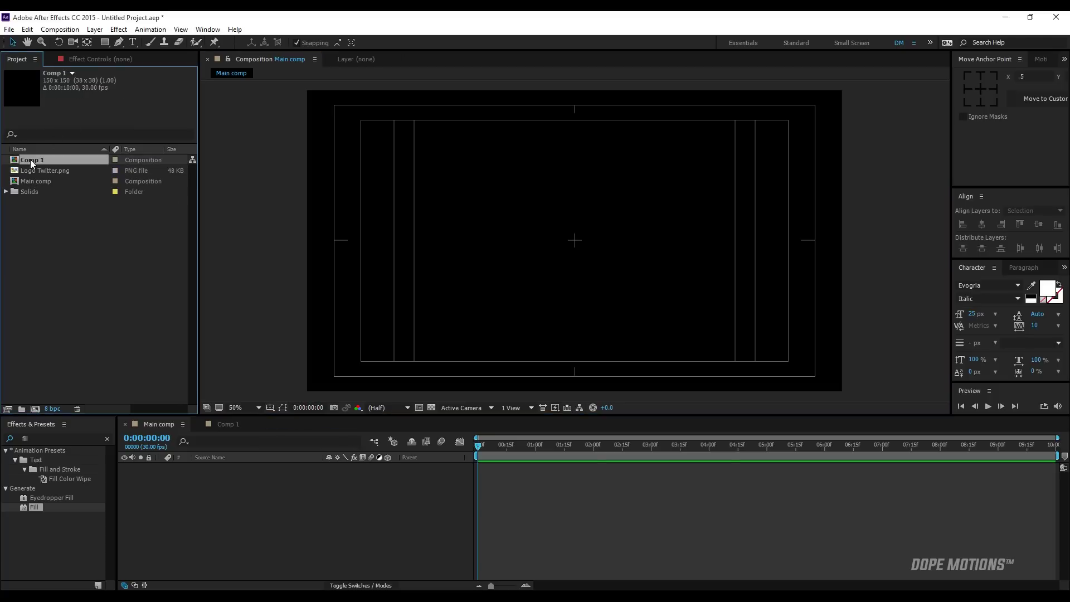
{"action": "key", "text": "Return"}
{"action": "type", "text": "logo c"}
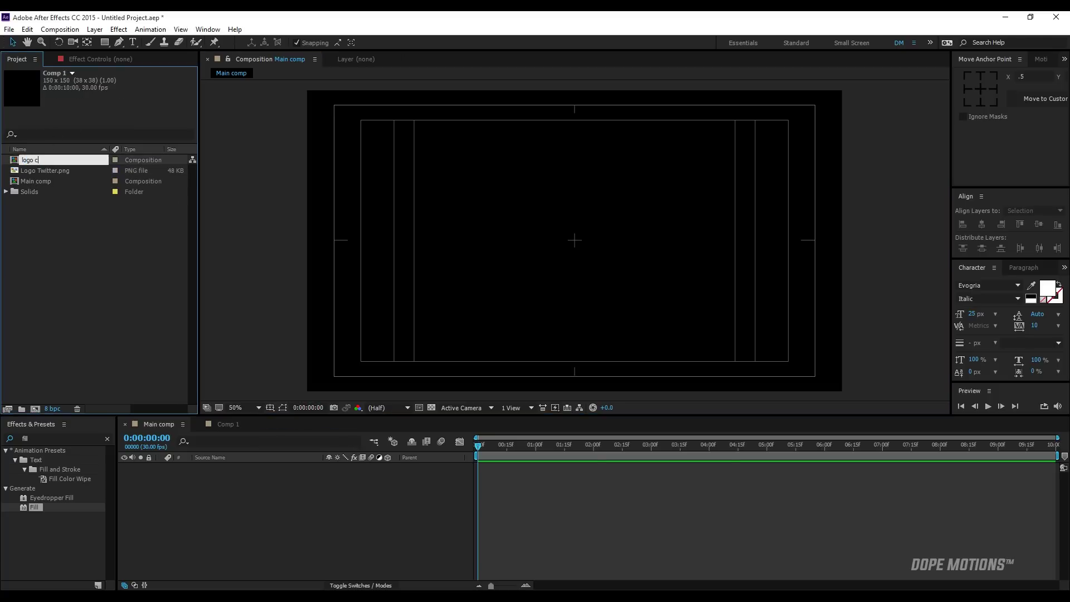
{"action": "type", "text": "omp"}
{"action": "left_click", "coordinate": [18, 251]}
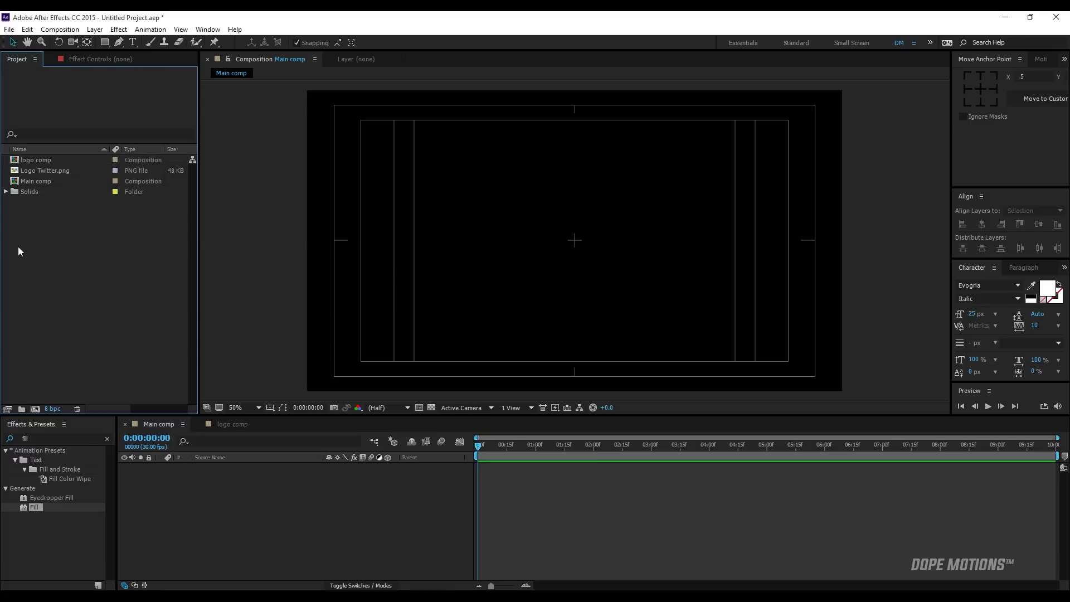
Step: Add logo comp to Main comp and place it near the lower-left corner of the action-safe area at 0:00:01:24
{"action": "left_click_drag", "start_coordinate": [35, 160], "coordinate": [357, 354]}
{"action": "left_click_drag", "start_coordinate": [490, 446], "coordinate": [582, 451]}
{"action": "key", "text": "/"}
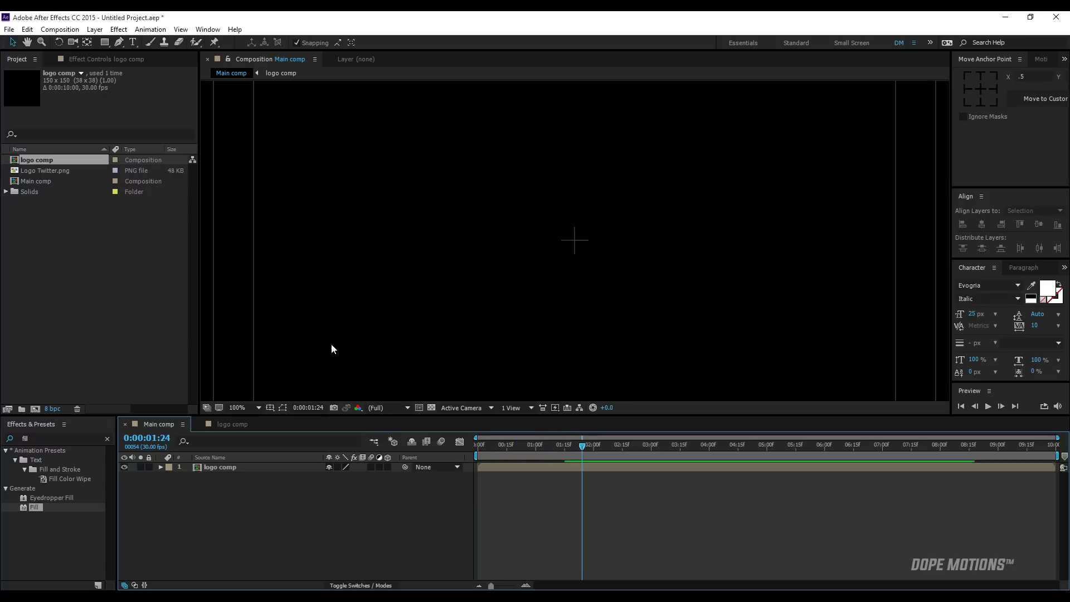
{"action": "left_click_drag", "start_coordinate": [404, 335], "coordinate": [429, 332]}
{"action": "left_click", "coordinate": [464, 326]}
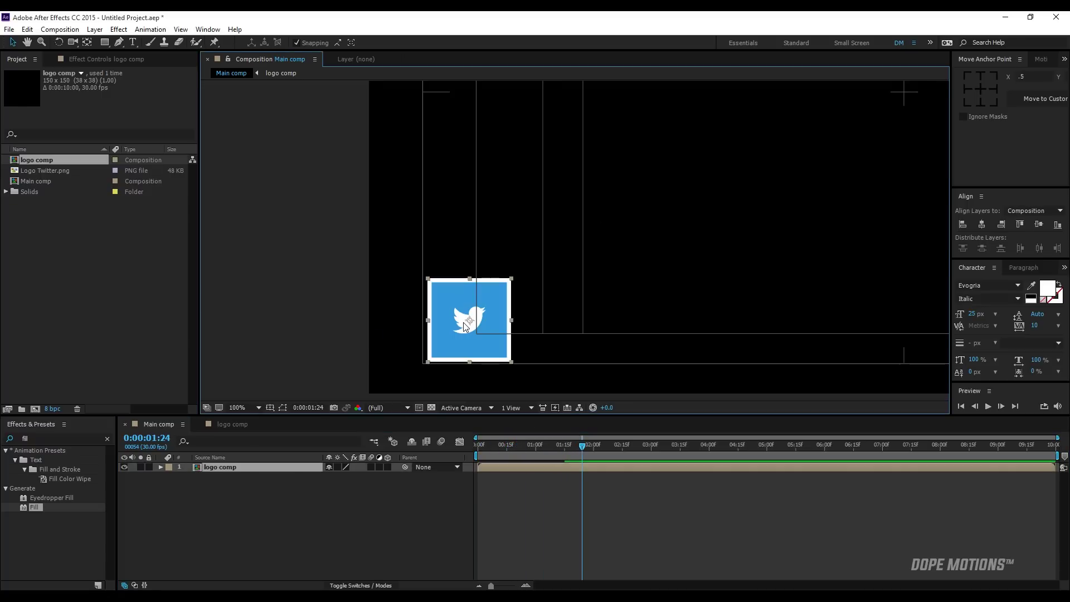
Step: Nudge the logo left and down until it sits exactly in the lower-left corner of the action-safe frame
{"action": "key", "text": "Left"}
{"action": "key", "text": "Left"}
{"action": "key", "text": "Left"}
{"action": "key", "text": "Left"}
{"action": "key", "text": "Left"}
{"action": "key", "text": "Left"}
{"action": "key", "text": "Left"}
{"action": "key", "text": "Left"}
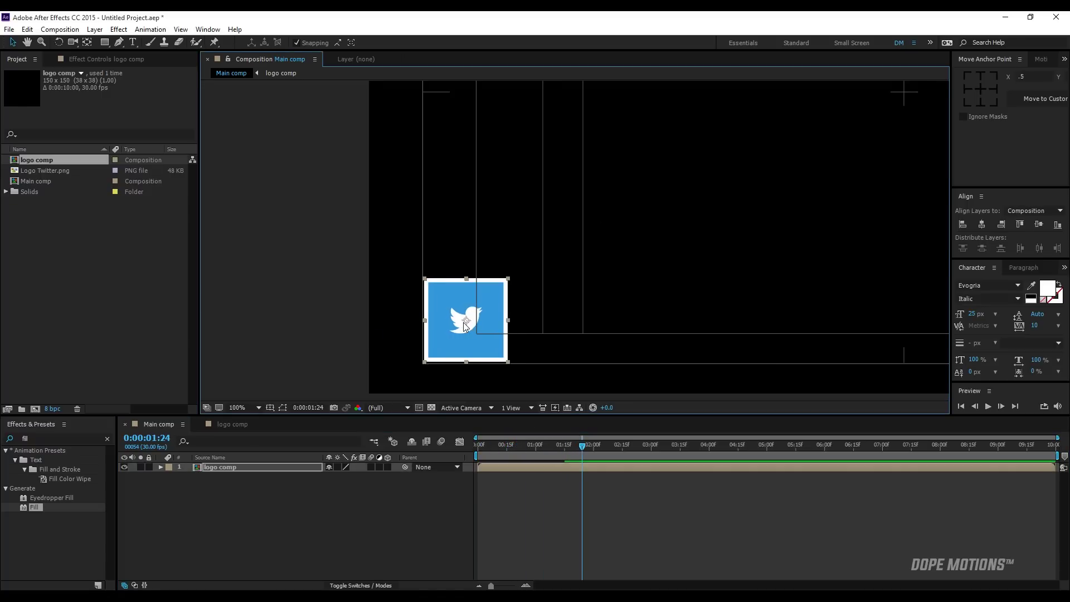
{"action": "key", "text": "Down"}
{"action": "key", "text": "Down"}
{"action": "key", "text": "Down"}
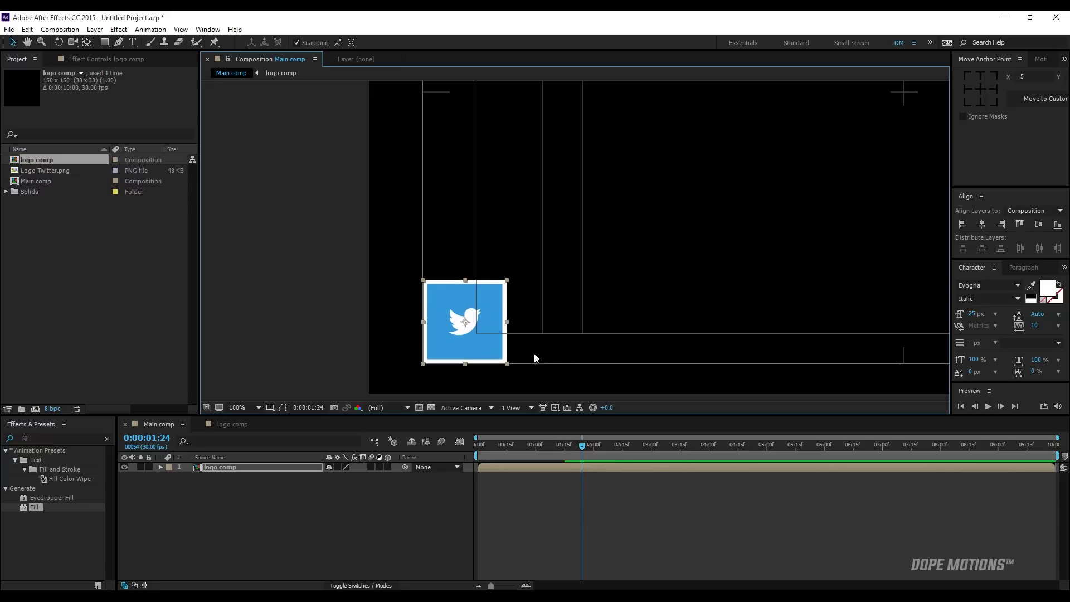
{"action": "left_click", "coordinate": [557, 361]}
Step: Scrub the logo animation in Main comp to 0:00:02:00 and hide the Title/Action Safe guides
{"action": "left_click_drag", "start_coordinate": [532, 443], "coordinate": [593, 457]}
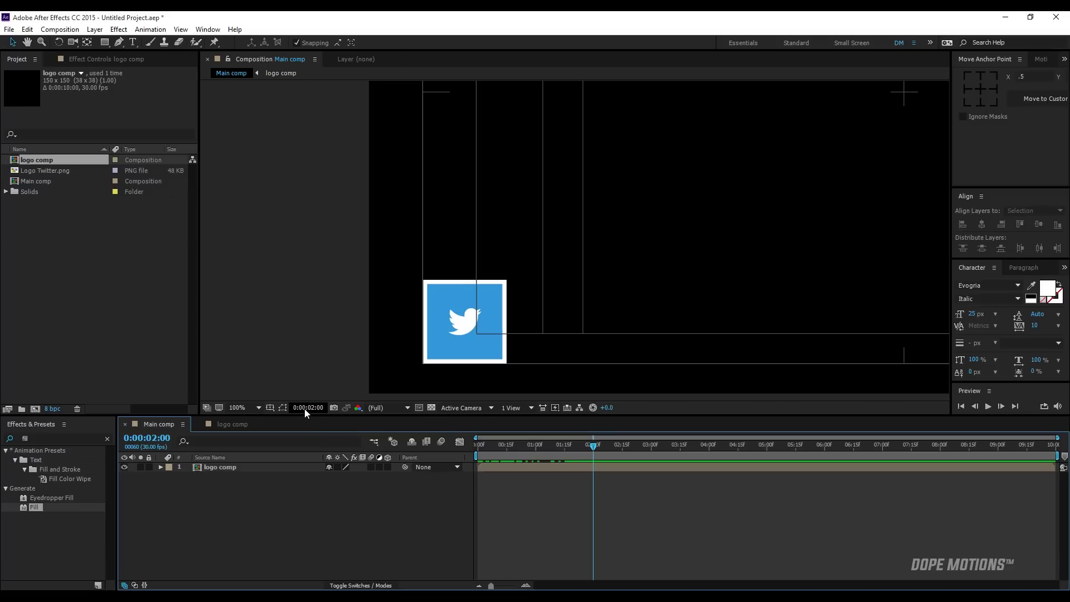
{"action": "key", "text": "semicolon"}
{"action": "key", "text": "semicolon"}
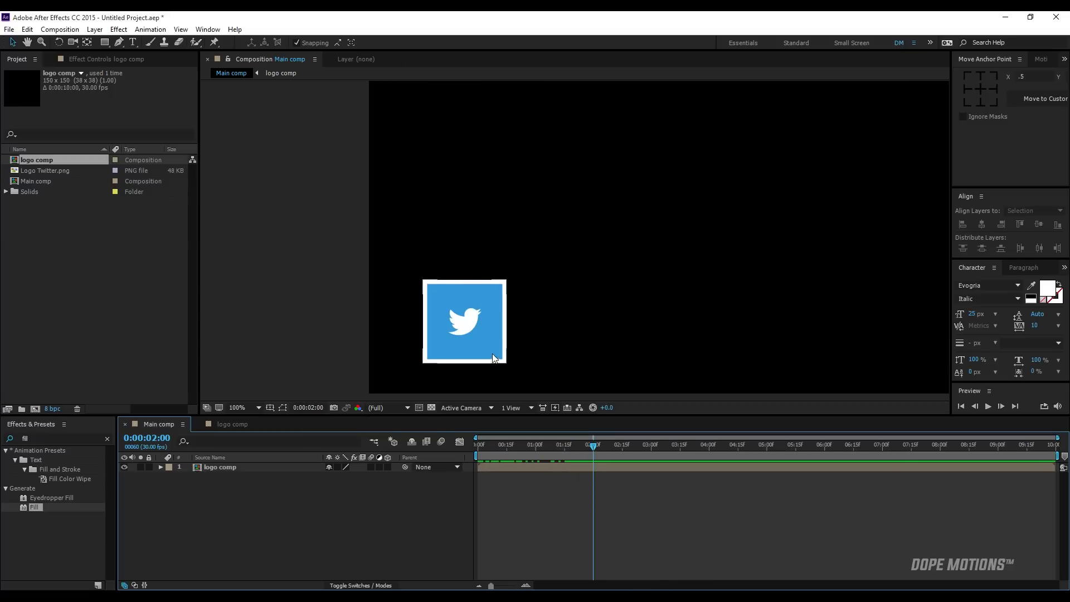
Step: Show the rulers, place horizontal guides along the logo's top and bottom edges, and hide the rulers again
{"action": "key", "text": "ctrl+r"}
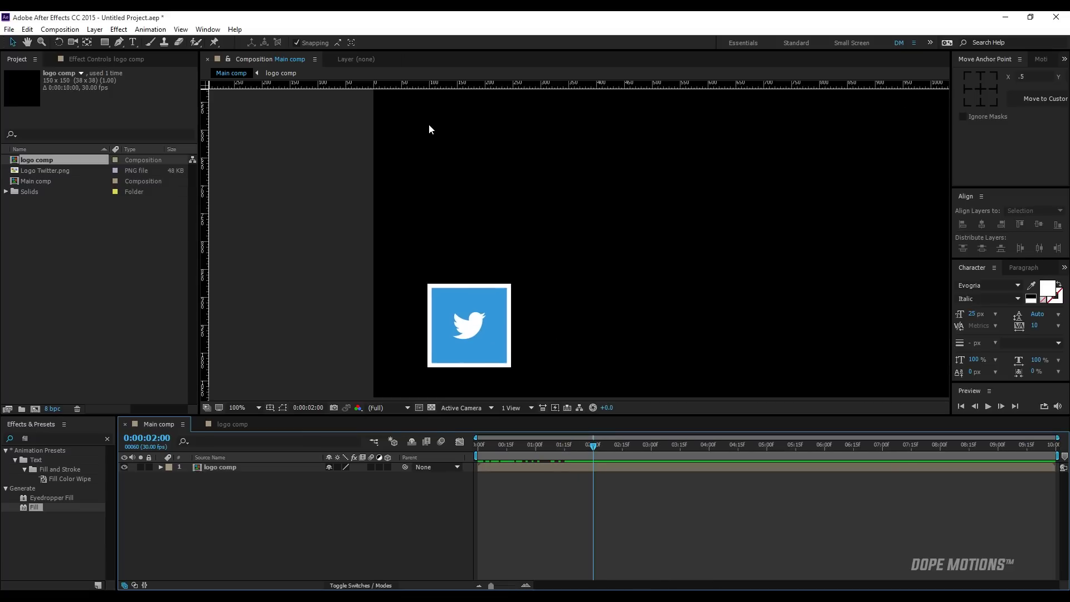
{"action": "left_click_drag", "start_coordinate": [428, 92], "coordinate": [440, 287]}
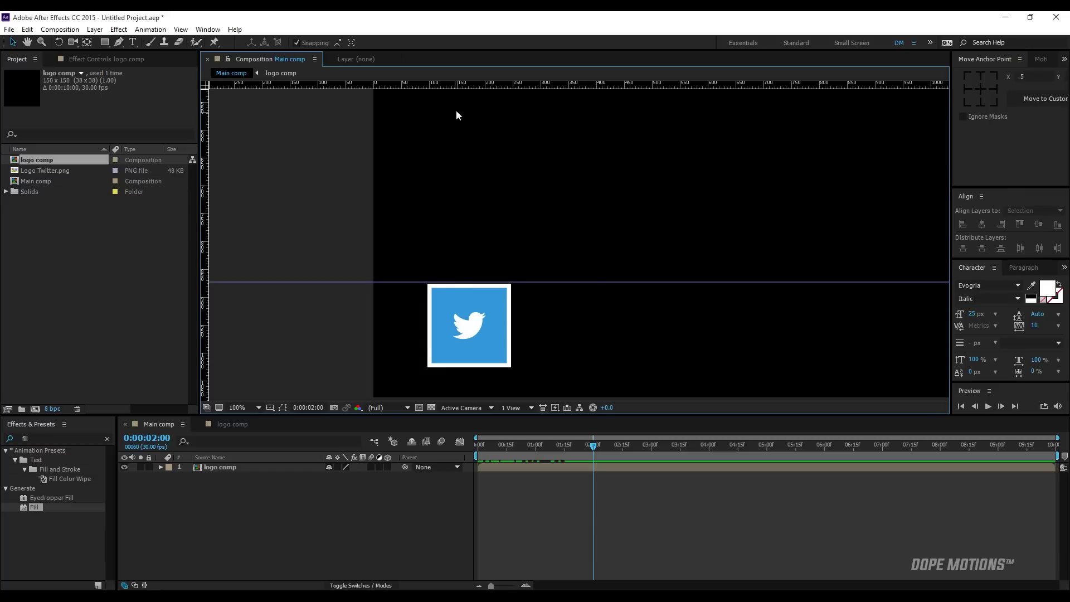
{"action": "left_click_drag", "start_coordinate": [469, 89], "coordinate": [469, 371]}
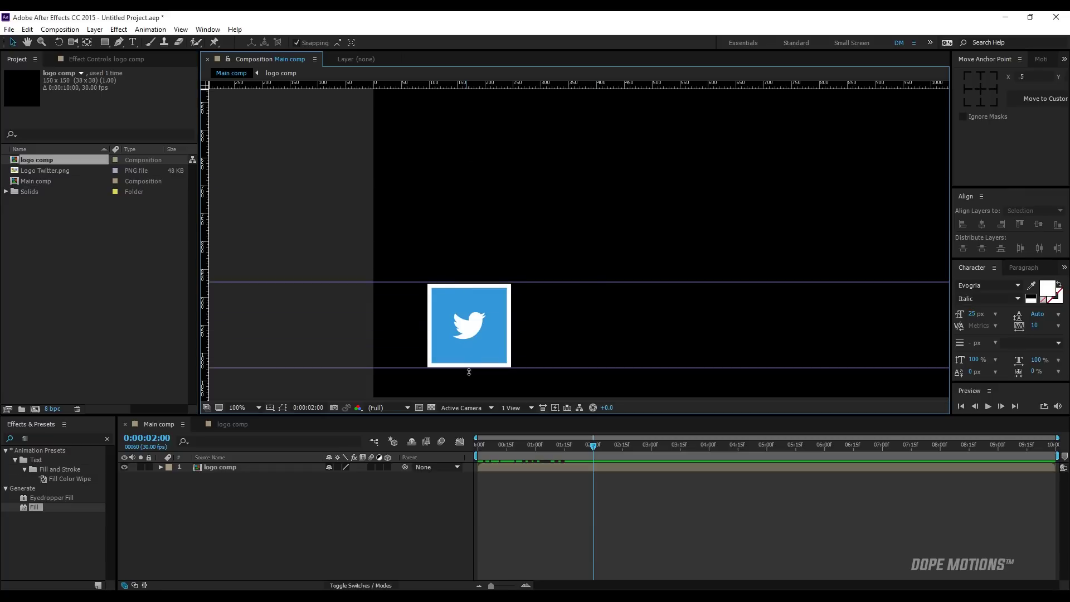
{"action": "key", "text": "comma"}
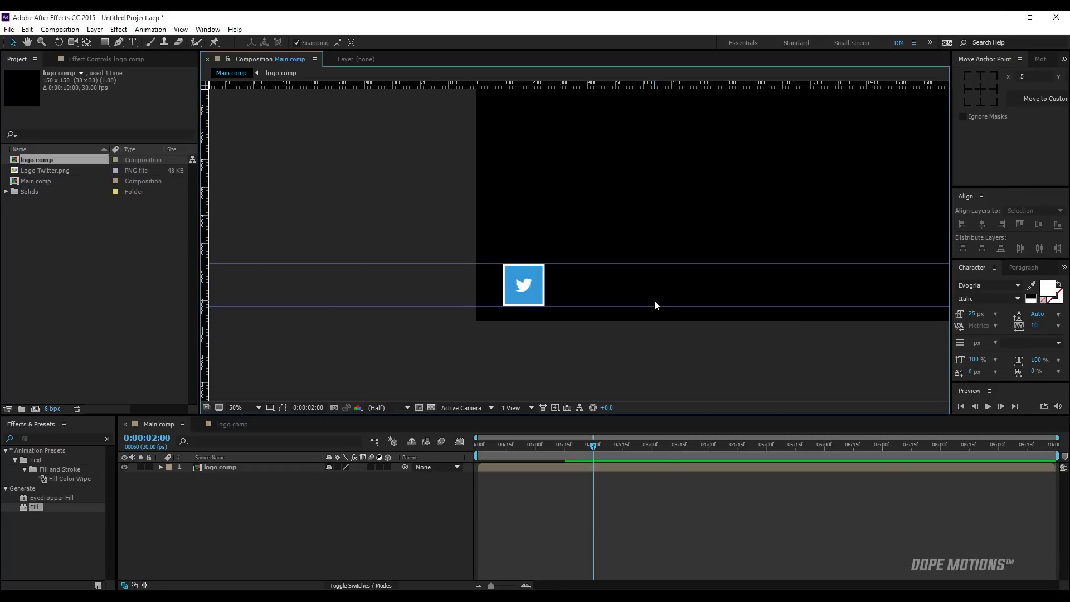
{"action": "key", "text": "ctrl+r"}
{"action": "left_click_drag", "start_coordinate": [672, 225], "coordinate": [540, 277]}
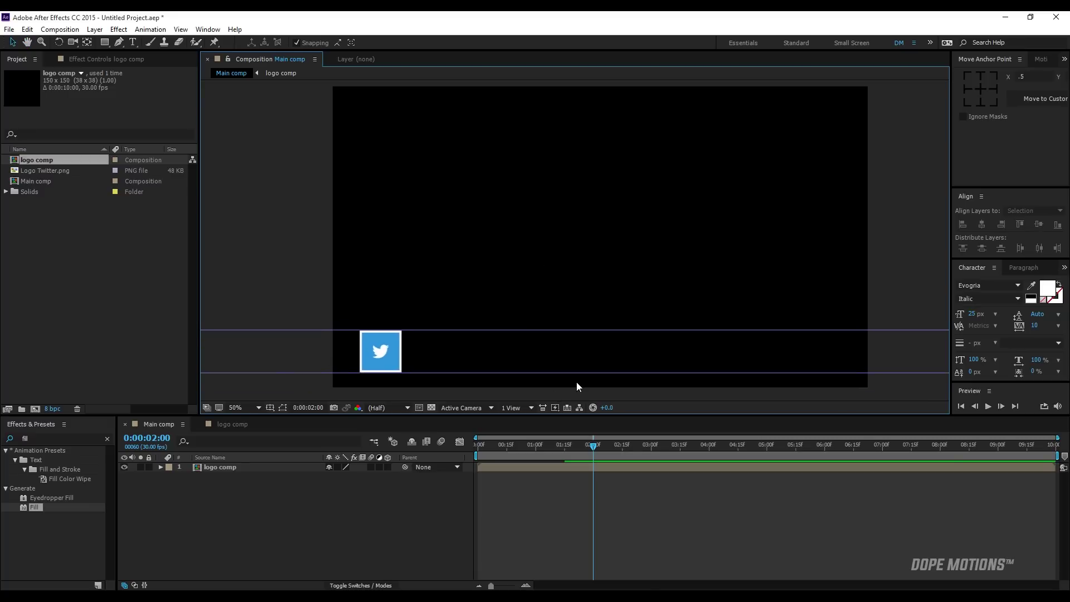
Step: Create a new composition named Comp 1, 650 px wide and 150 px high, at 30 fps with a 10-second duration
{"action": "left_click", "coordinate": [35, 409]}
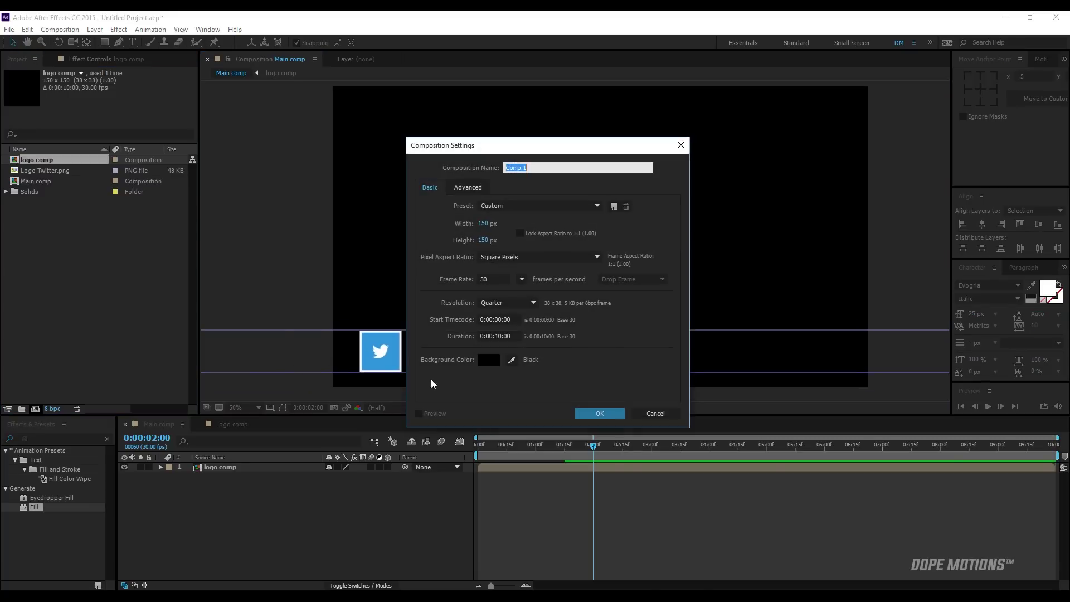
{"action": "left_click", "coordinate": [485, 224]}
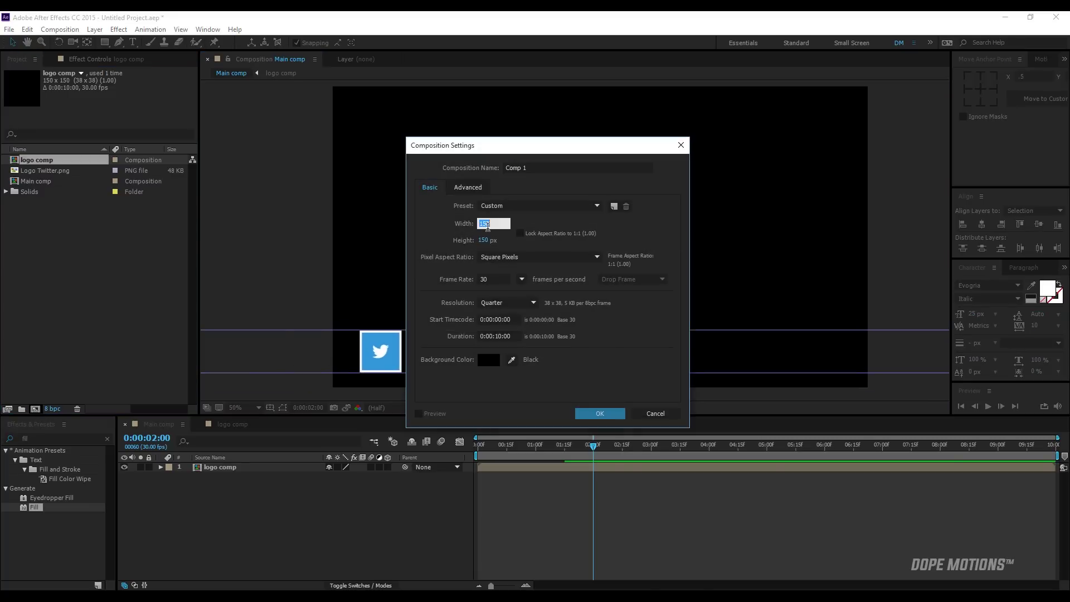
{"action": "type", "text": "650"}
{"action": "left_click", "coordinate": [596, 413]}
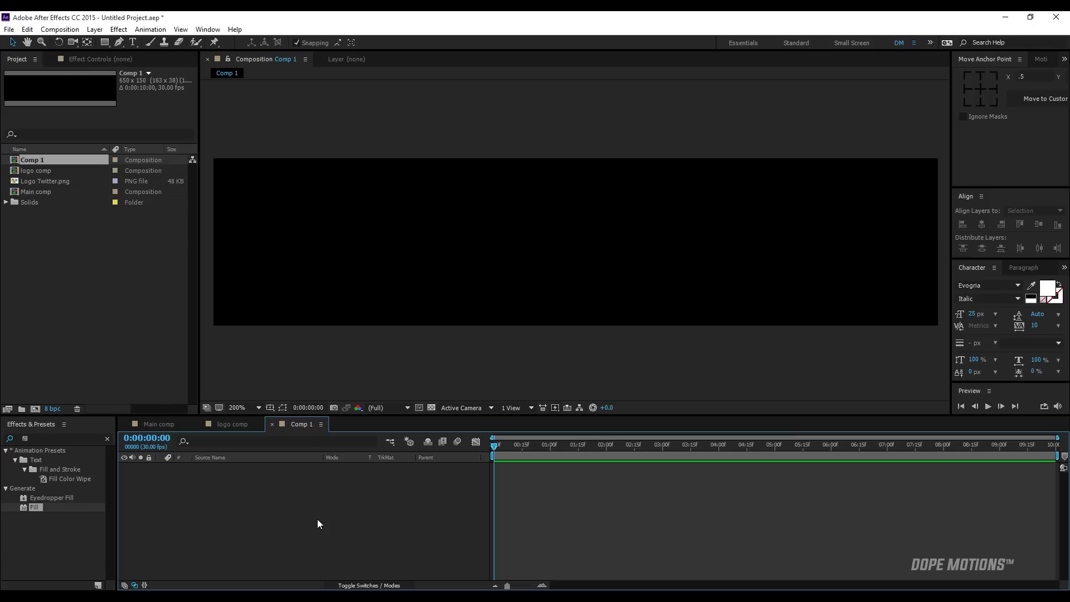
Step: Add a white 650 x 150 px solid to Comp 1 and rename its layer text 1
{"action": "key", "text": "ctrl+y"}
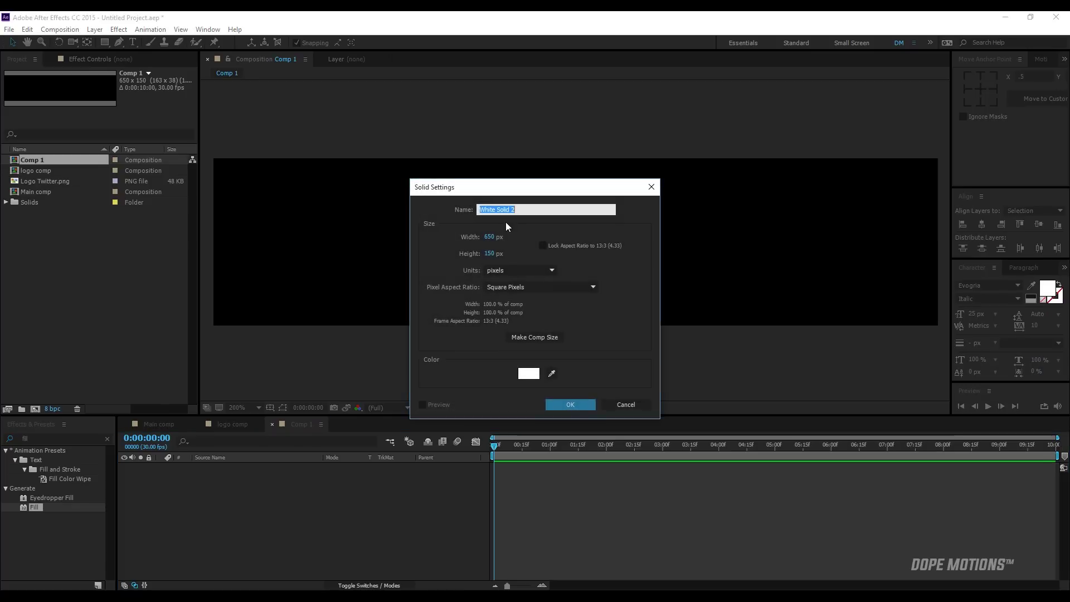
{"action": "left_click", "coordinate": [569, 406]}
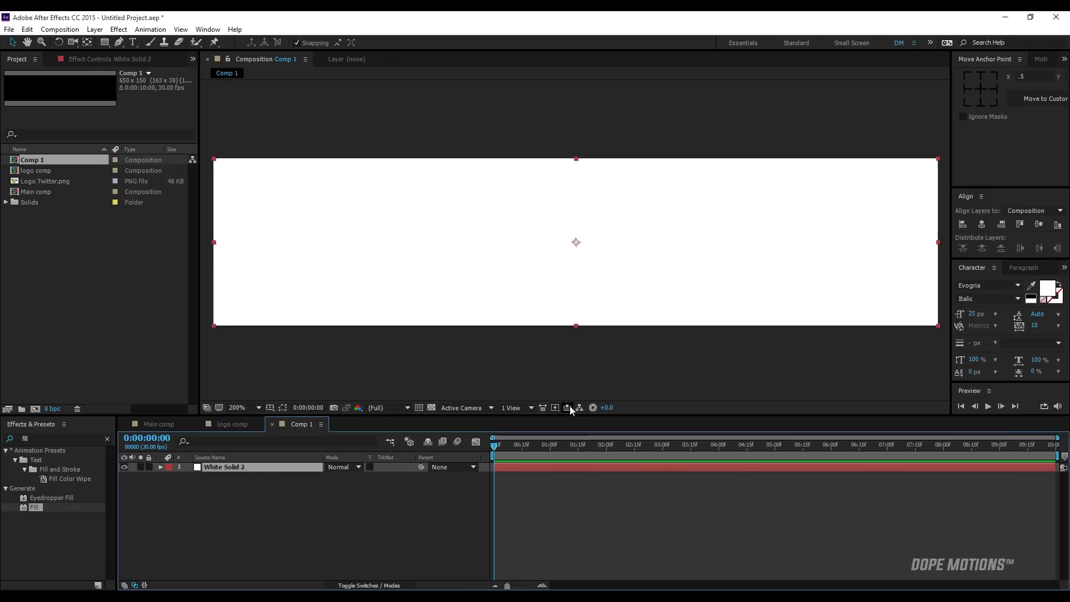
{"action": "key", "text": "Return"}
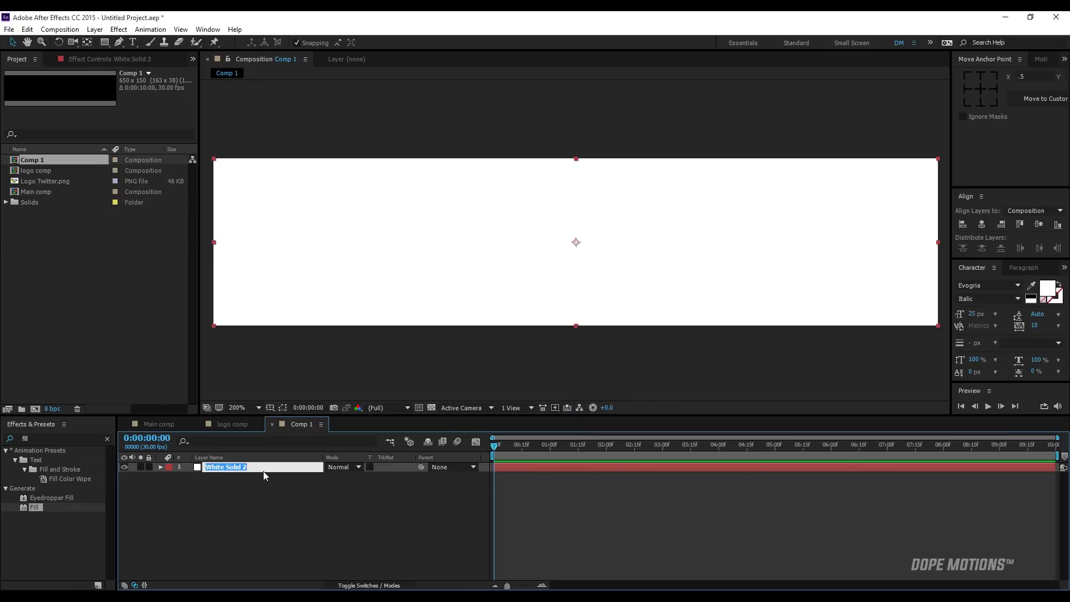
{"action": "type", "text": "text 1"}
{"action": "key", "text": "Return"}
{"action": "left_click", "coordinate": [276, 507]}
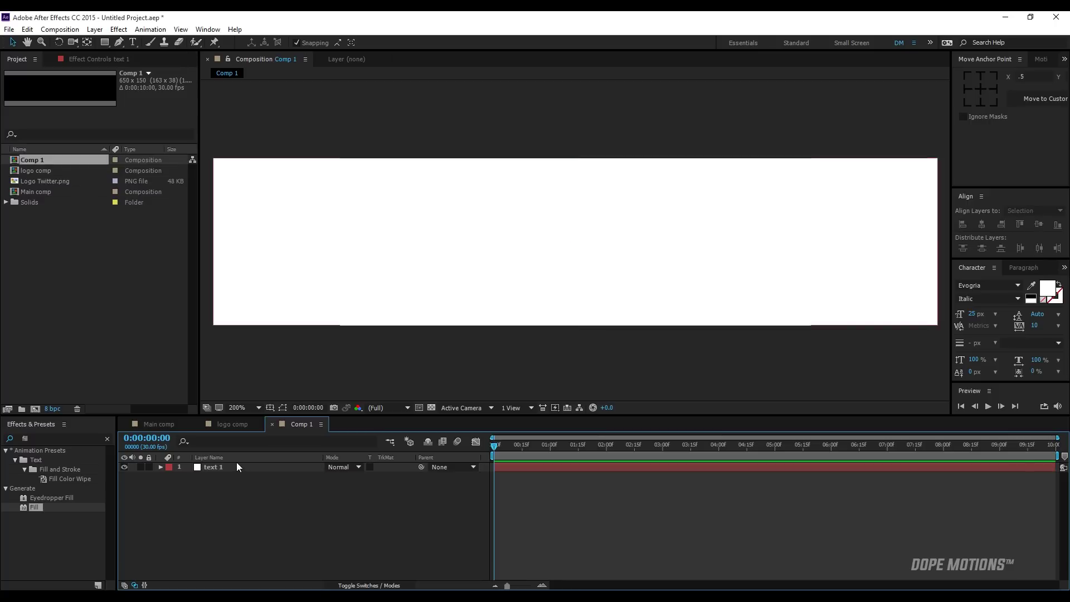
Step: Move the text 1 layer's anchor point to the middle of the bar's left edge
{"action": "left_click", "coordinate": [231, 466]}
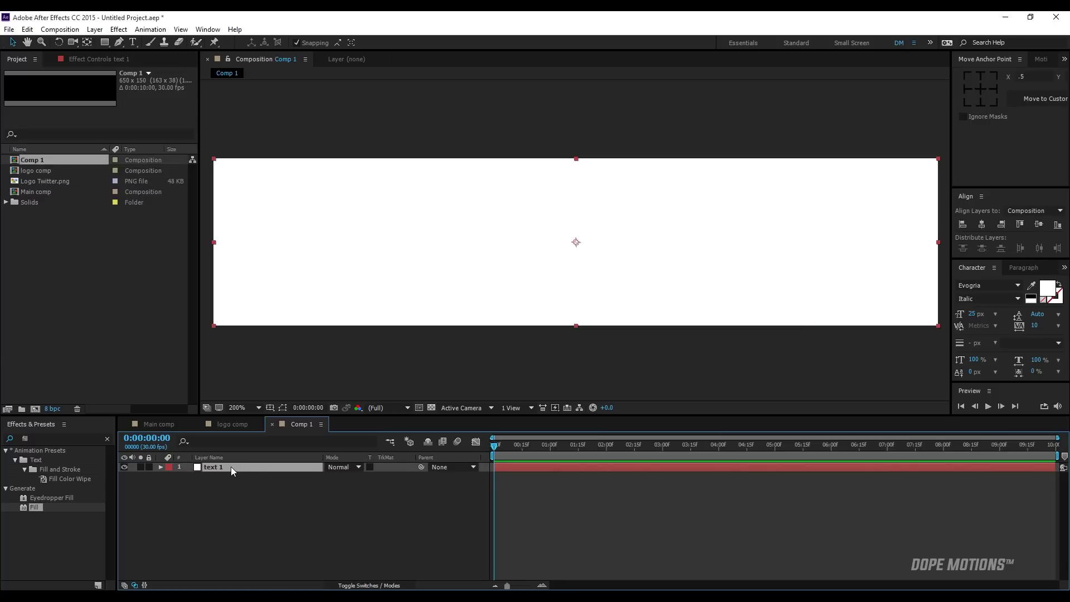
{"action": "key", "text": "s"}
{"action": "key", "text": "comma"}
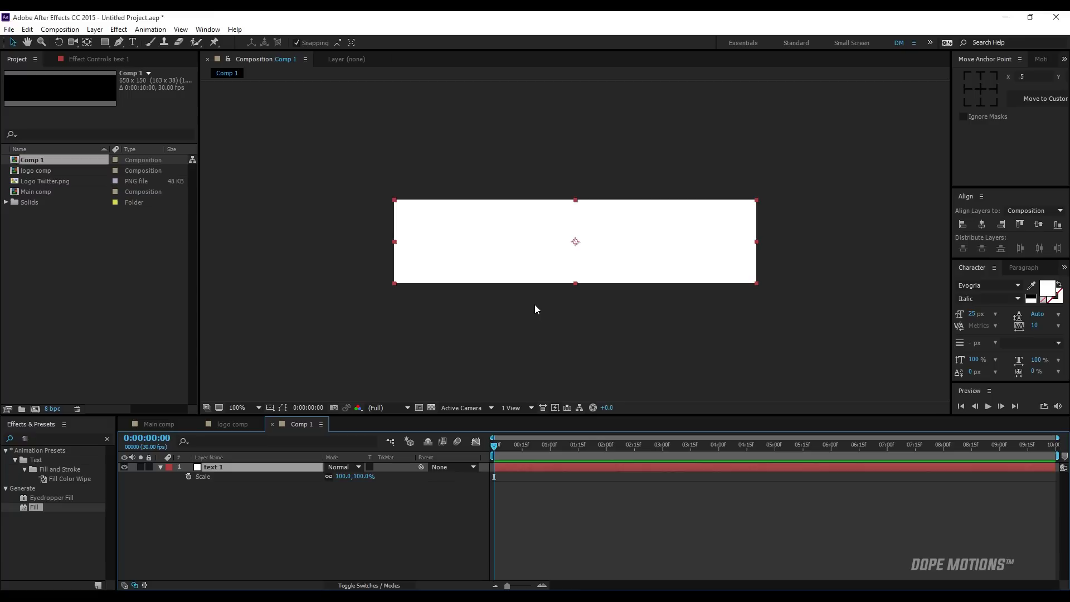
{"action": "left_click", "coordinate": [87, 42]}
{"action": "left_click_drag", "start_coordinate": [576, 241], "coordinate": [396, 243]}
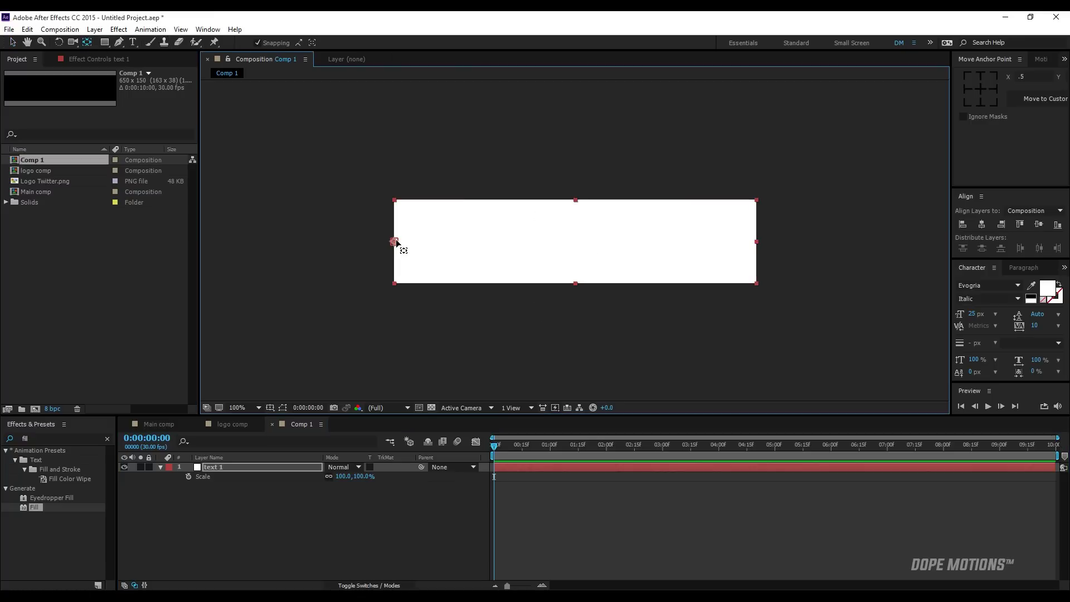
Step: Unlink text 1's scale proportions and keyframe its scale from 0, 100% at 0:00 to 100, 100% at one second
{"action": "left_click", "coordinate": [329, 476]}
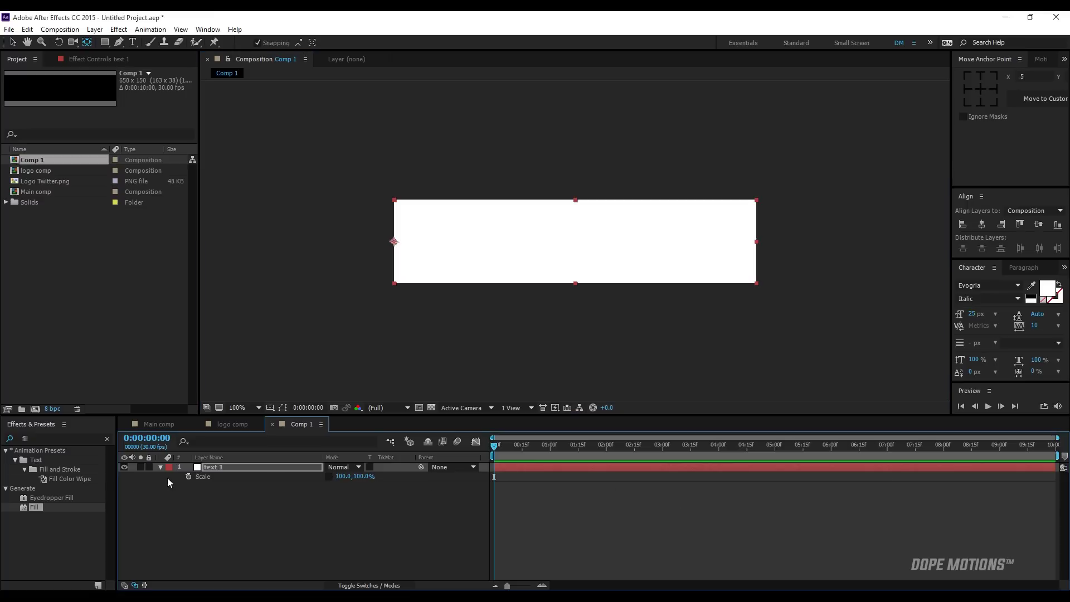
{"action": "left_click", "coordinate": [188, 476]}
{"action": "mouse_move", "coordinate": [493, 477]}
{"action": "left_mouse_down"}
{"action": "mouse_move", "coordinate": [551, 479]}
{"action": "mouse_move", "coordinate": [488, 469]}
{"action": "left_mouse_up"}
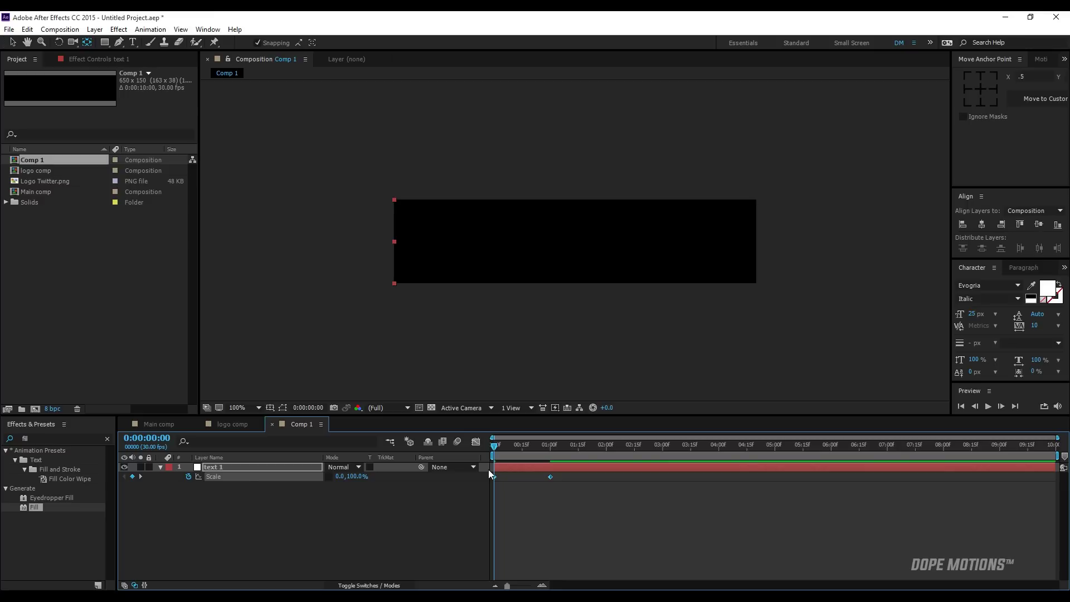
Step: Apply Easy Ease to both scale keyframes and reshape the speed graph for a fast start and a long slow-down
{"action": "key", "text": "F9"}
{"action": "left_click", "coordinate": [475, 441]}
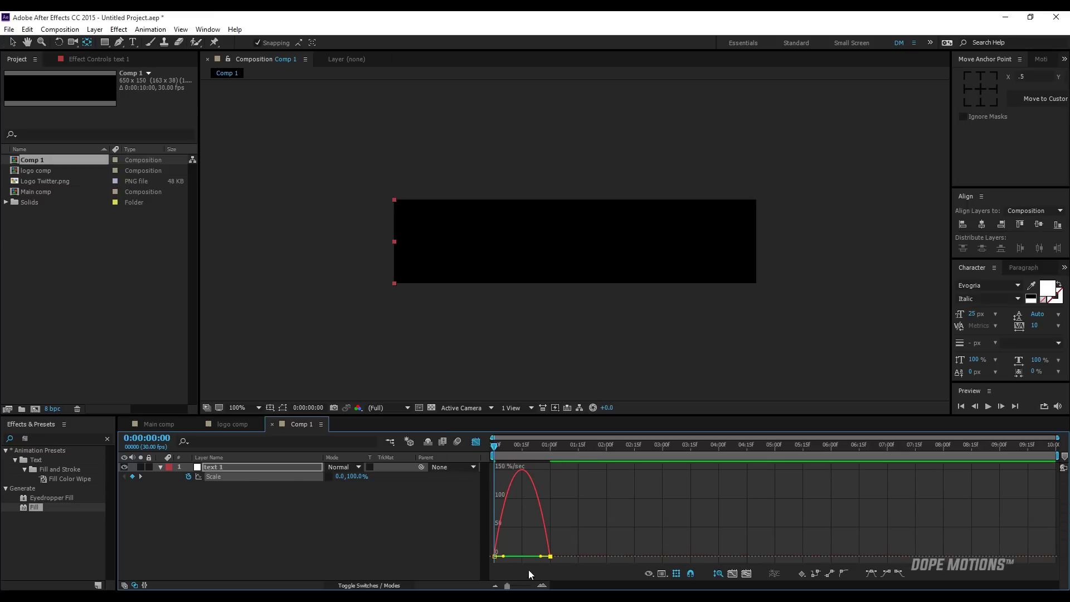
{"action": "left_click_drag", "start_coordinate": [540, 557], "coordinate": [522, 556]}
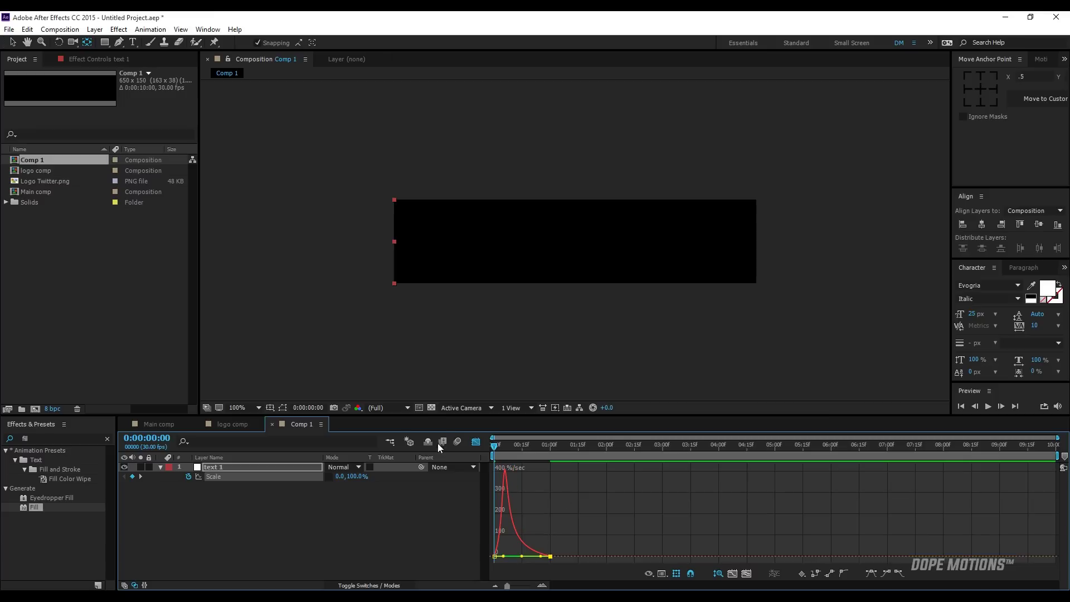
{"action": "left_click", "coordinate": [475, 442]}
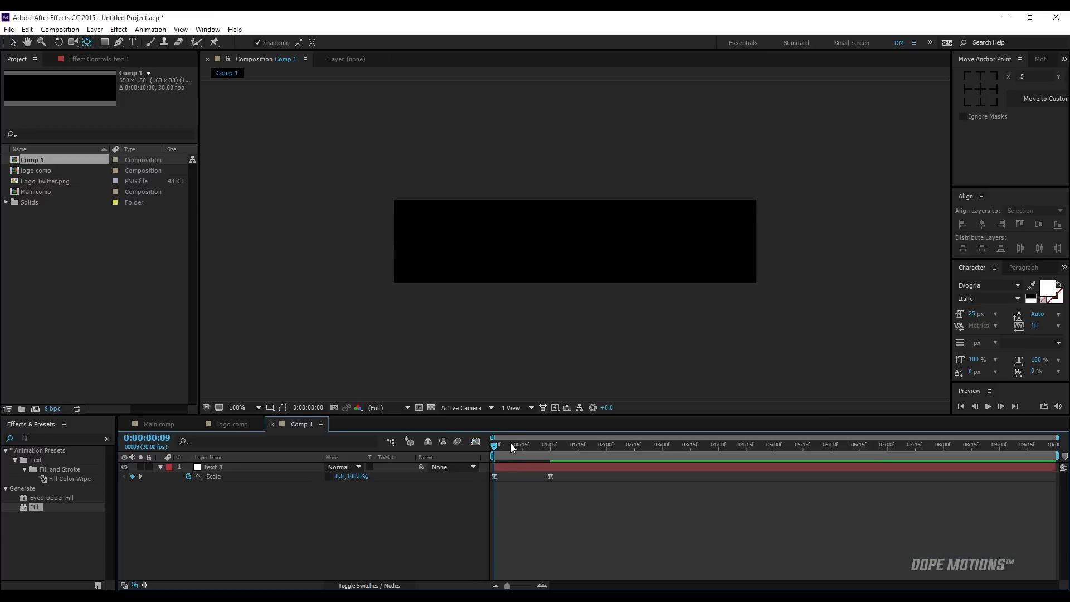
{"action": "left_click_drag", "start_coordinate": [510, 443], "coordinate": [554, 469]}
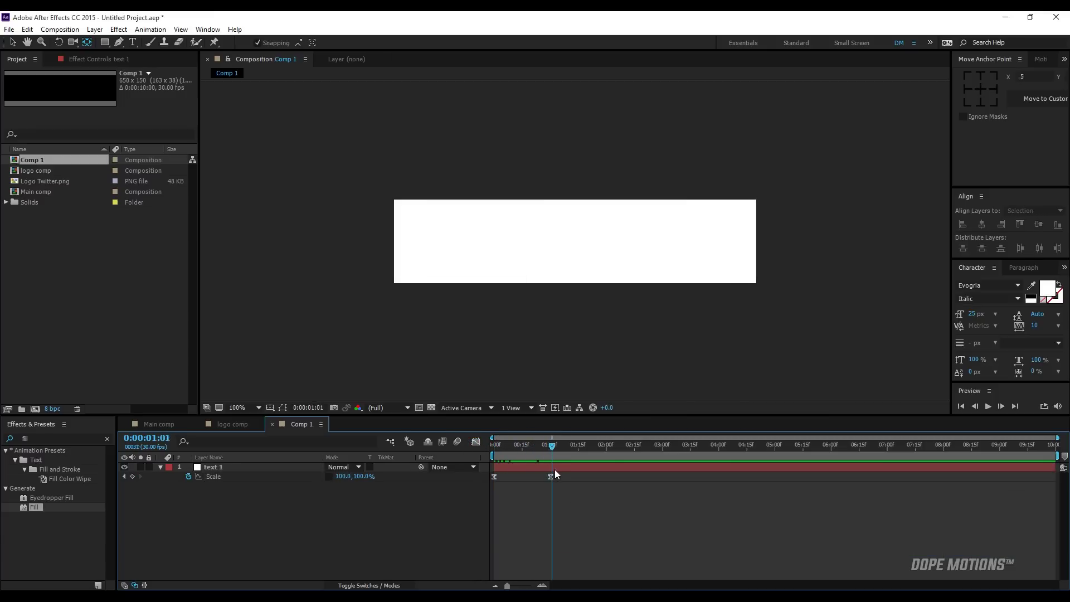
{"action": "left_click", "coordinate": [159, 467]}
Step: Copy the blue Fill effect from logo 1 in logo comp onto the text 1 layer in Comp 1
{"action": "left_click", "coordinate": [166, 426]}
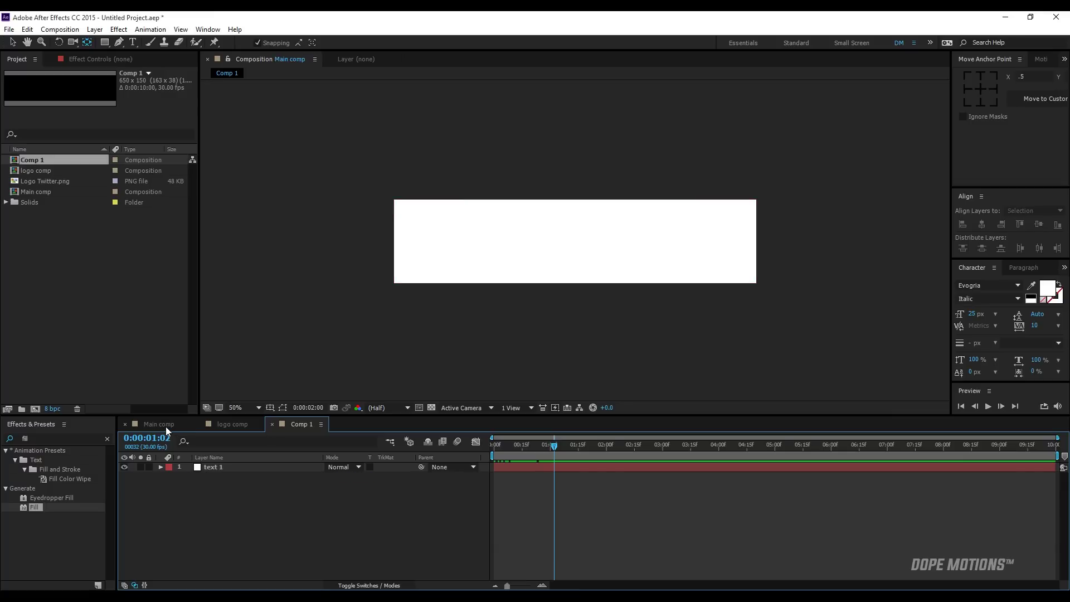
{"action": "left_click", "coordinate": [208, 423]}
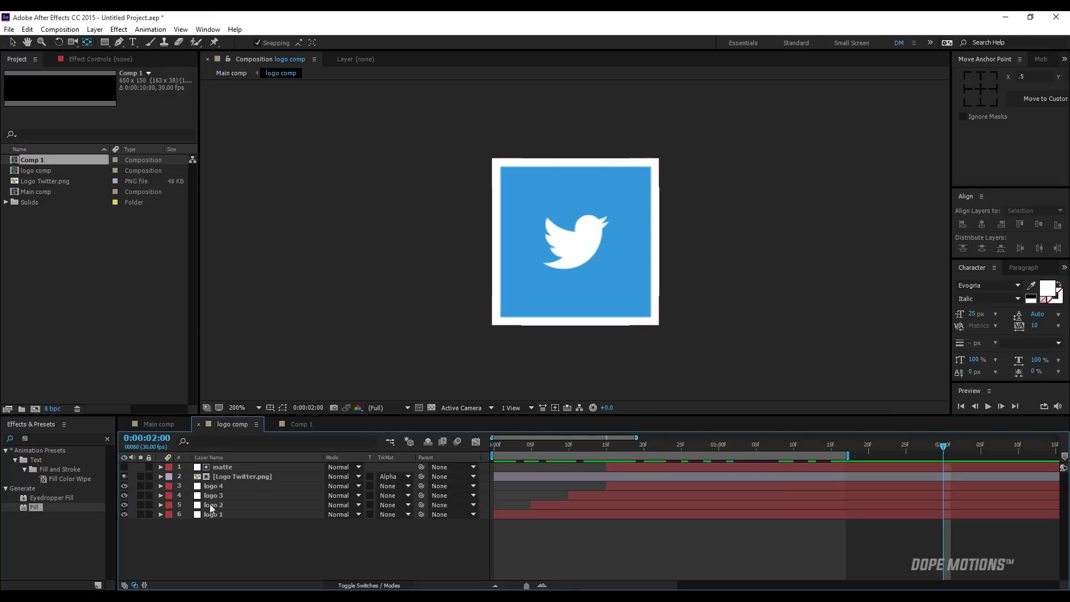
{"action": "left_click", "coordinate": [215, 513]}
{"action": "left_click", "coordinate": [106, 59]}
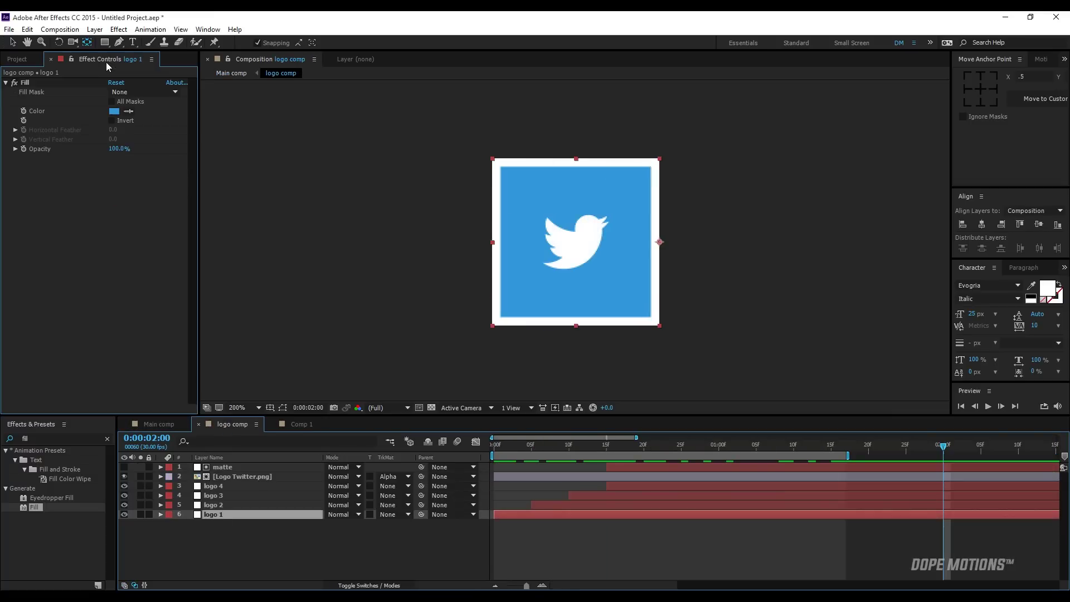
{"action": "left_click", "coordinate": [26, 85]}
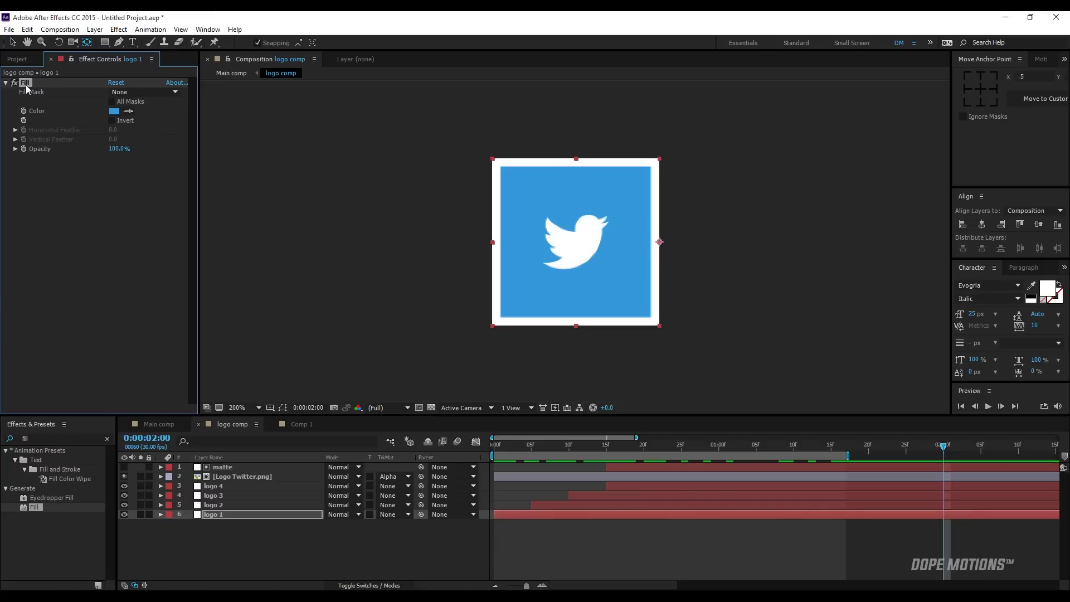
{"action": "left_click", "coordinate": [148, 425]}
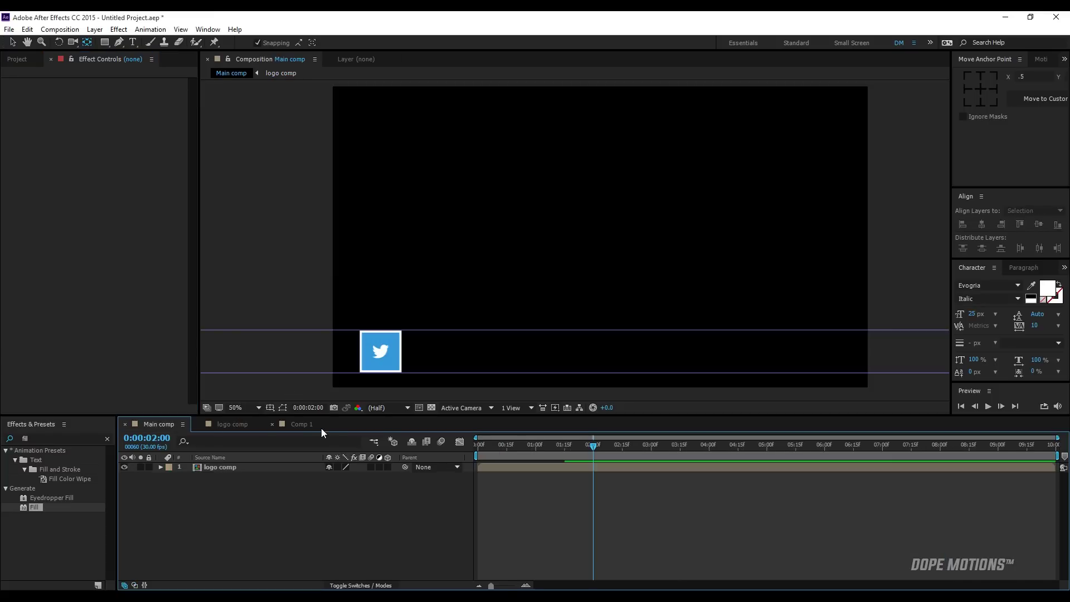
{"action": "left_click", "coordinate": [302, 424]}
{"action": "left_click", "coordinate": [212, 468]}
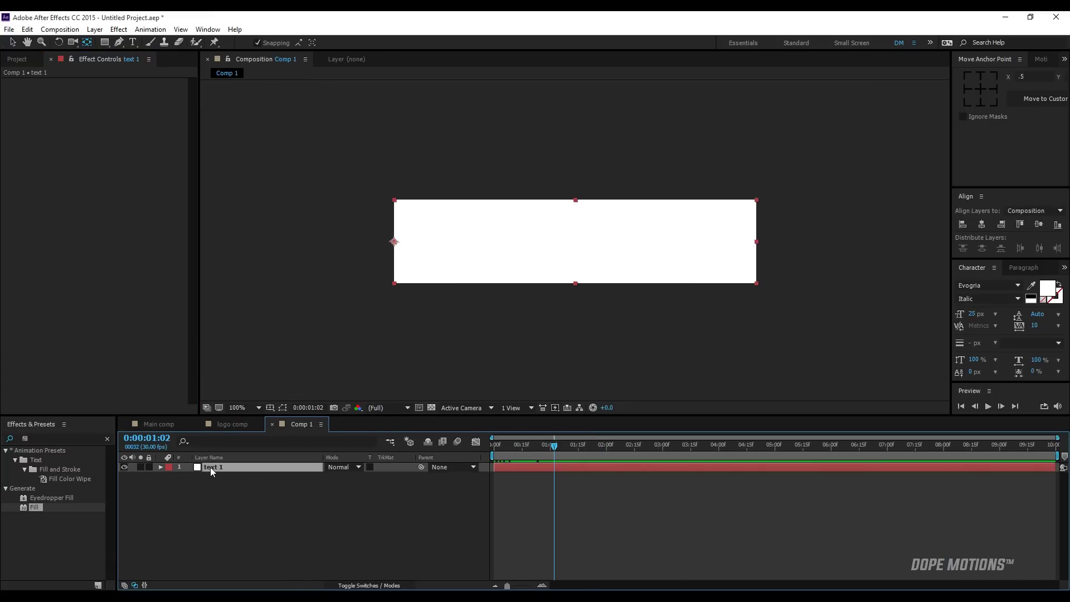
{"action": "key", "text": "ctrl+alt+shift+e"}
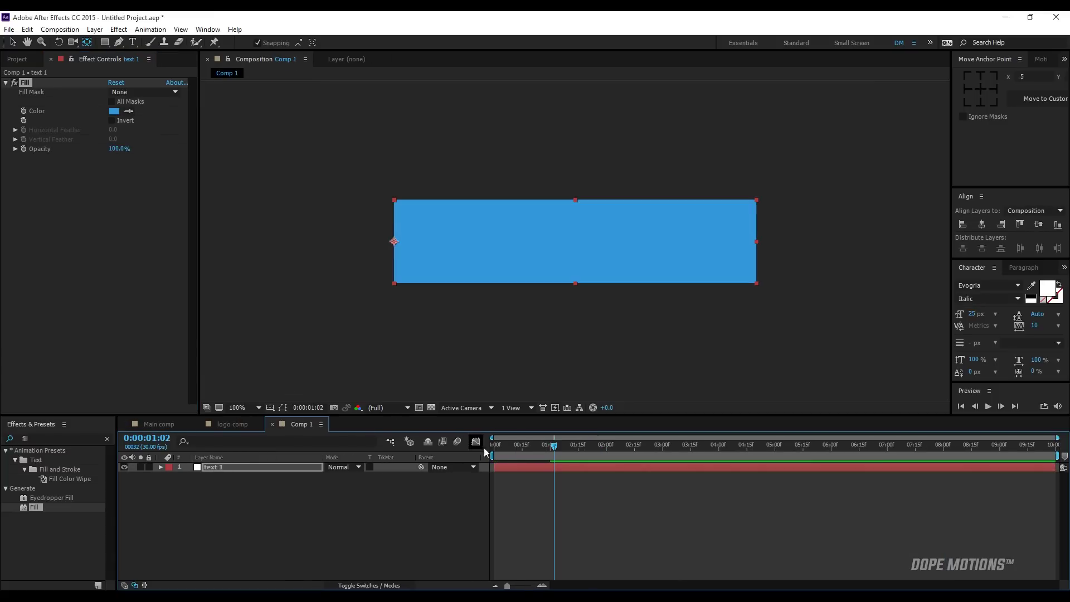
{"action": "left_click", "coordinate": [508, 452]}
{"action": "left_click_drag", "start_coordinate": [508, 453], "coordinate": [539, 449]}
Step: Duplicate the text 1 layer three times to create text 2, text 3 and text 4
{"action": "left_click", "coordinate": [276, 467]}
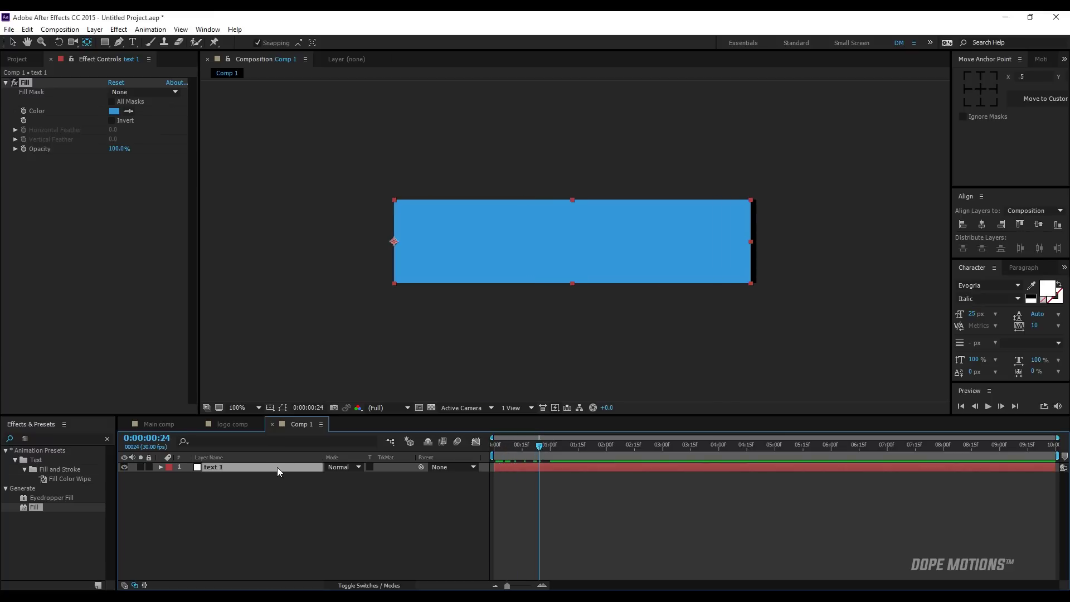
{"action": "key", "text": "ctrl+d"}
{"action": "key", "text": "ctrl+d"}
{"action": "key", "text": "ctrl+d"}
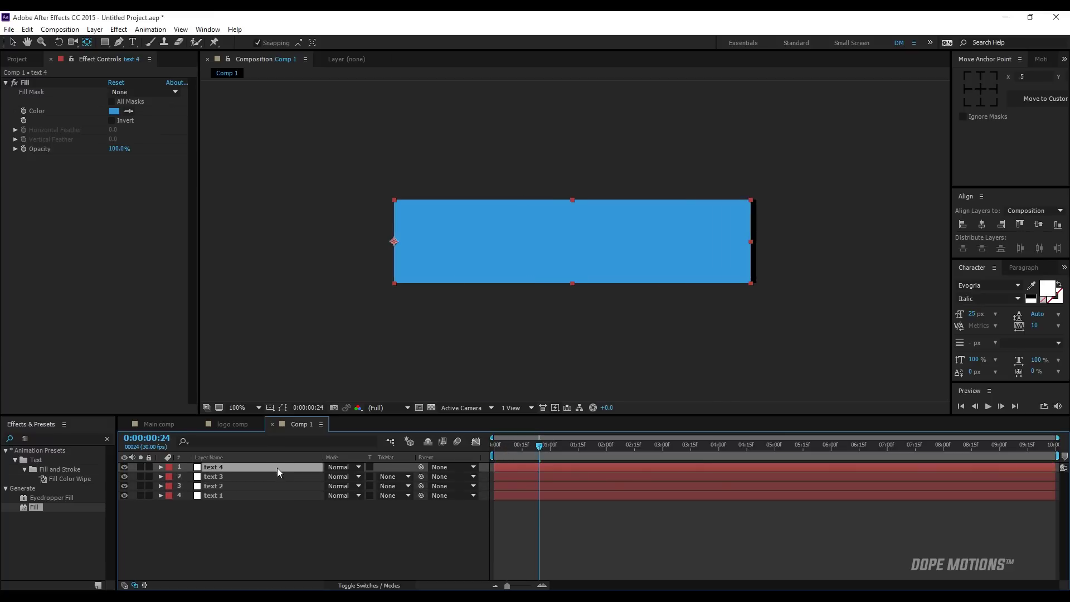
Step: Stagger the duplicated layers in 5-frame intervals, starting text 2 at frame 5, text 3 at frame 10 and text 4 at frame 15
{"action": "key", "text": "="}
{"action": "key", "text": "="}
{"action": "key", "text": "="}
{"action": "key", "text": "="}
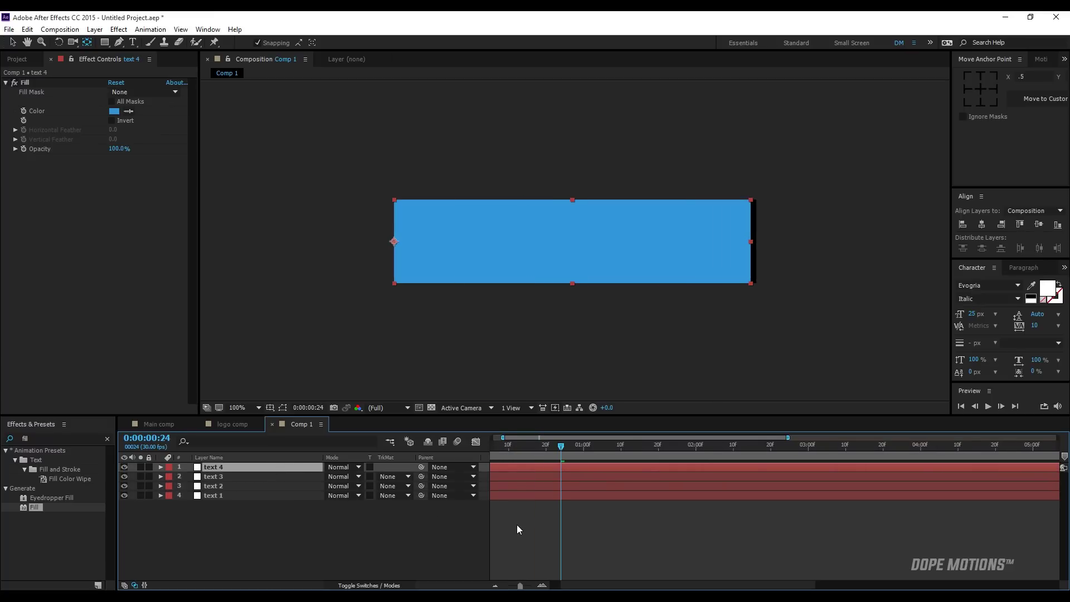
{"action": "left_click", "coordinate": [509, 491]}
{"action": "key", "text": "v"}
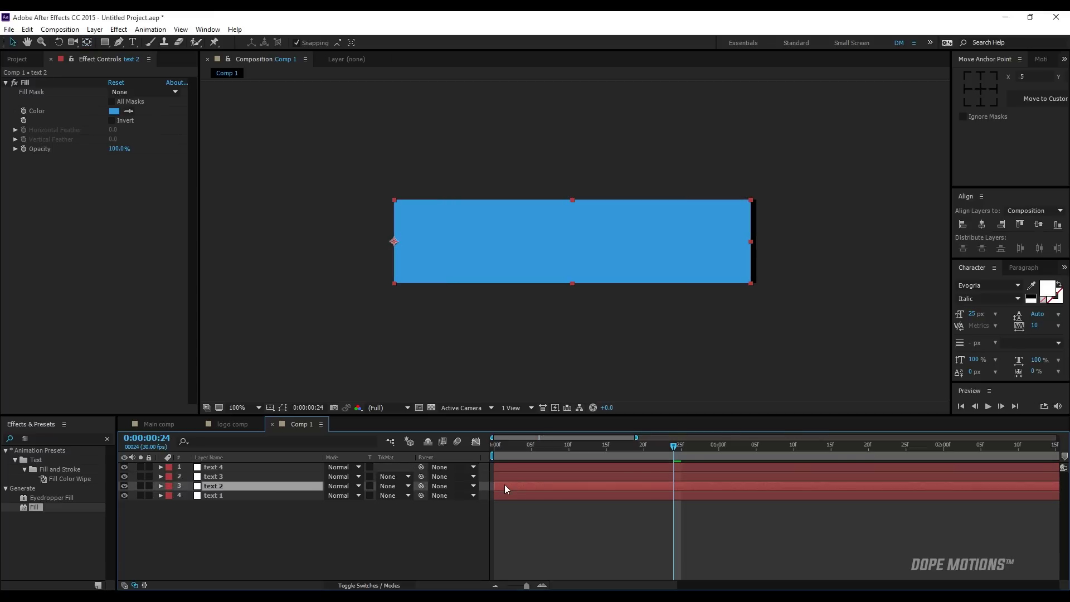
{"action": "left_click_drag", "start_coordinate": [524, 476], "coordinate": [663, 469]}
{"action": "left_click", "coordinate": [585, 534]}
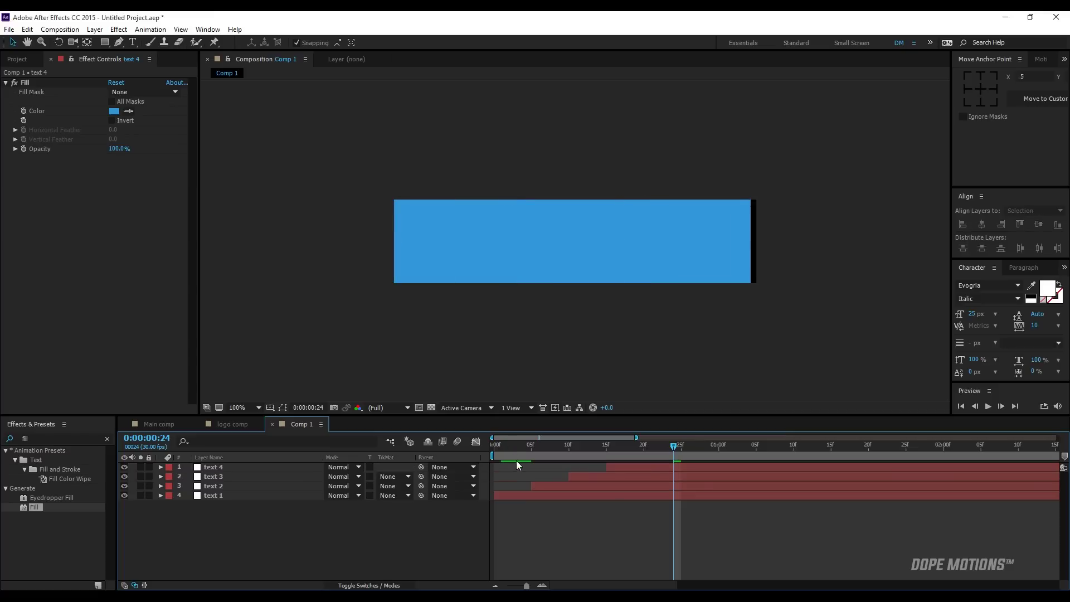
Step: Change the Fill colour of the text 4 and text 2 layers to white (FFFFFF)
{"action": "left_click", "coordinate": [214, 467]}
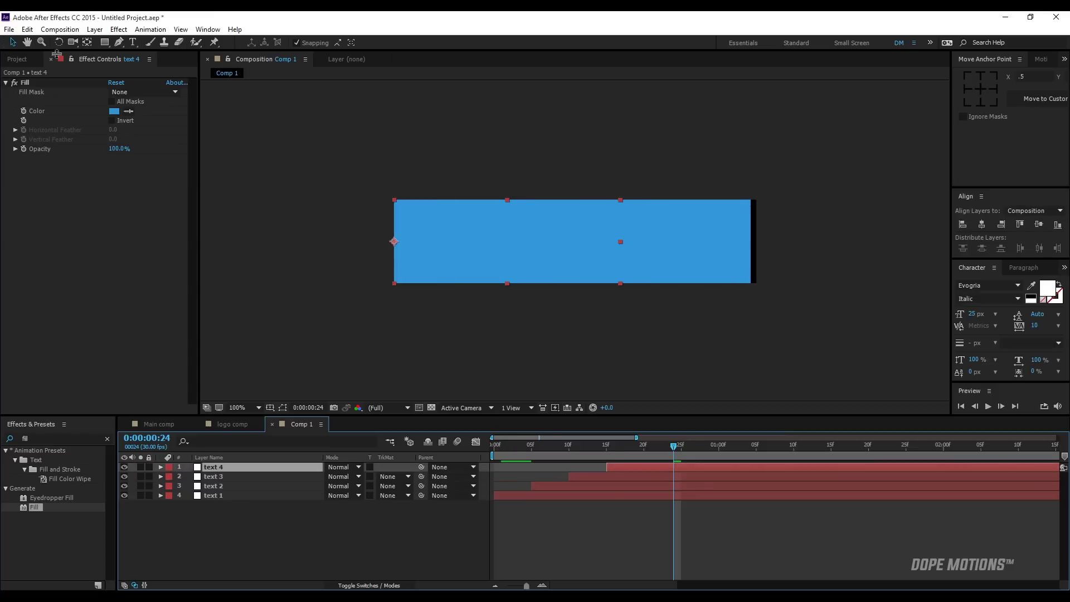
{"action": "left_click", "coordinate": [114, 111]}
{"action": "type", "text": "FFFFFF"}
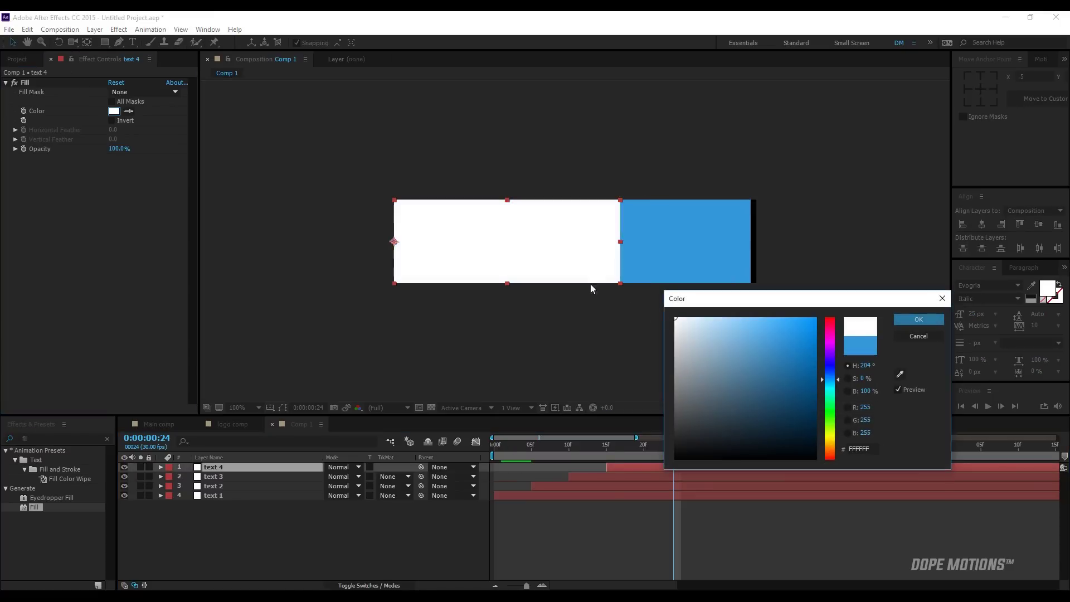
{"action": "left_click", "coordinate": [908, 323]}
{"action": "left_click", "coordinate": [214, 486]}
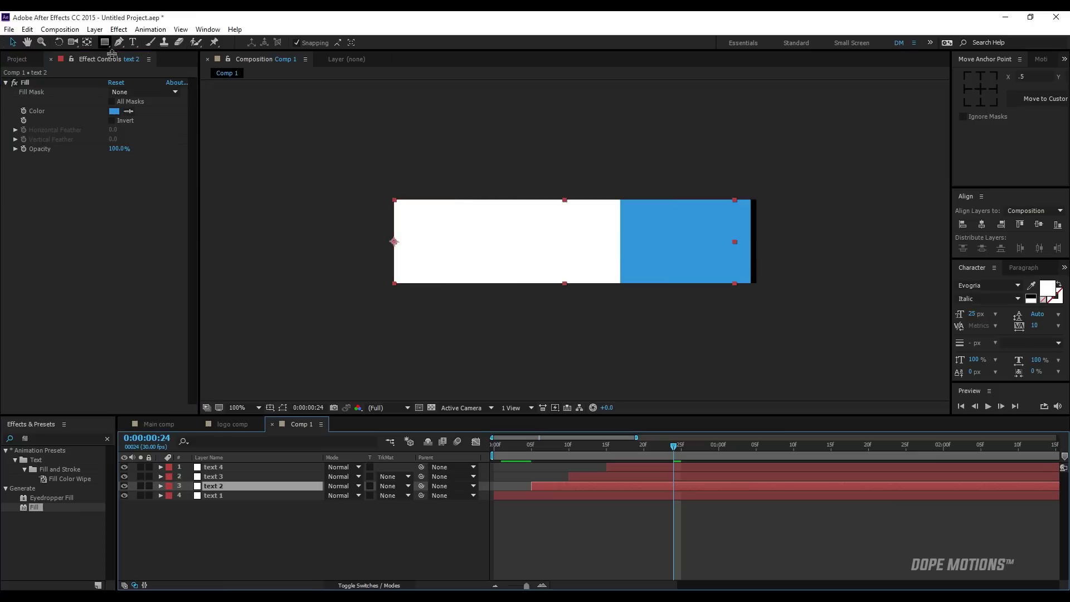
{"action": "left_click", "coordinate": [114, 111]}
{"action": "left_click", "coordinate": [588, 274]}
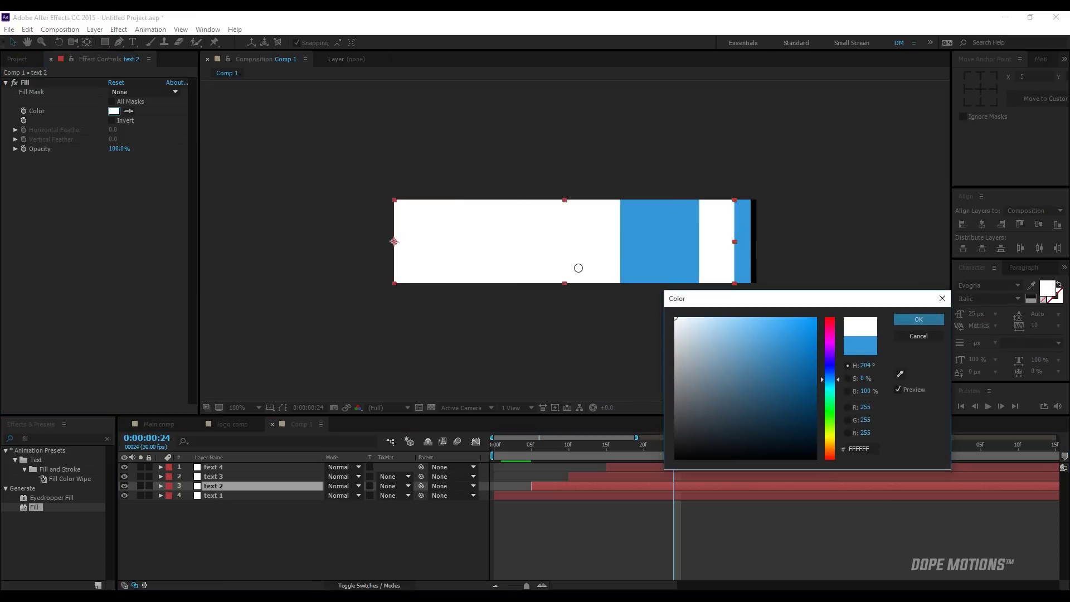
{"action": "left_click", "coordinate": [919, 319]}
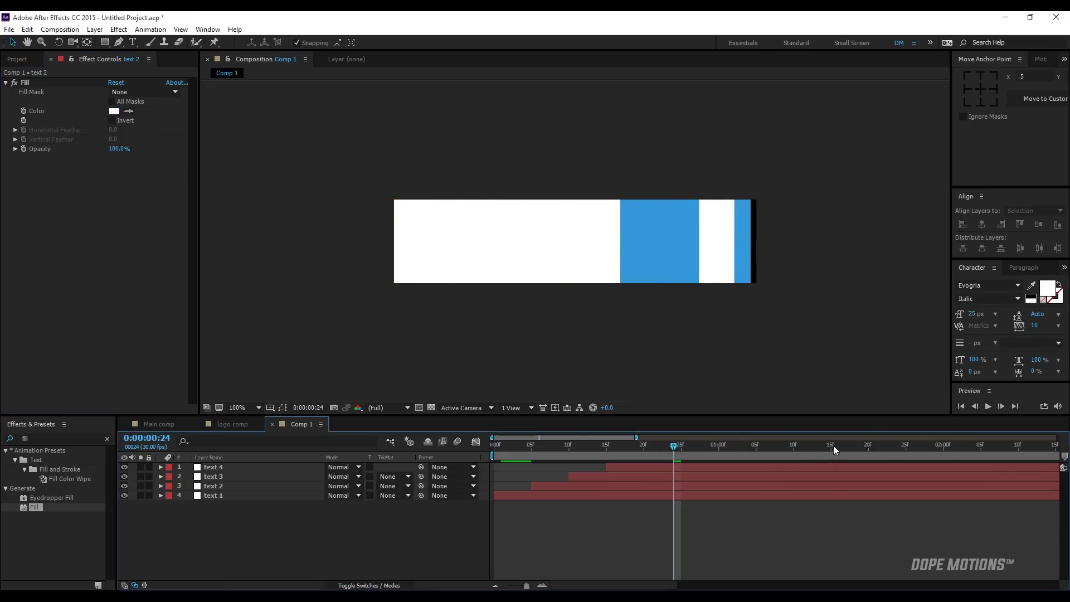
Step: End Comp 1's work area at 0:00:01:15 and preview the bar animation
{"action": "left_click", "coordinate": [833, 446]}
{"action": "key", "text": "n"}
{"action": "key", "text": "space"}
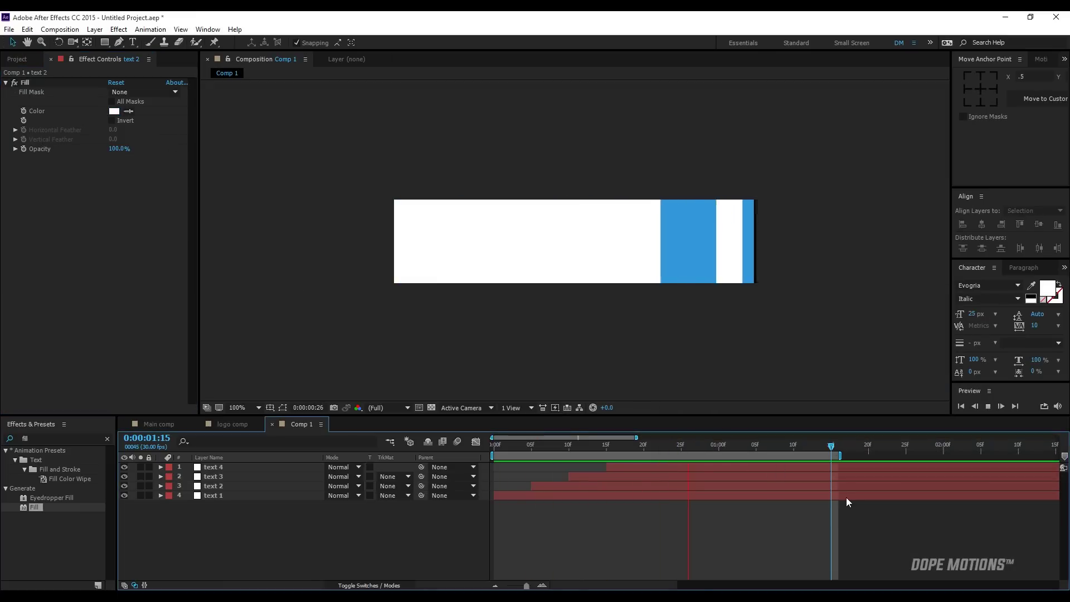
{"action": "left_click", "coordinate": [546, 445]}
{"action": "left_click_drag", "start_coordinate": [550, 444], "coordinate": [807, 454]}
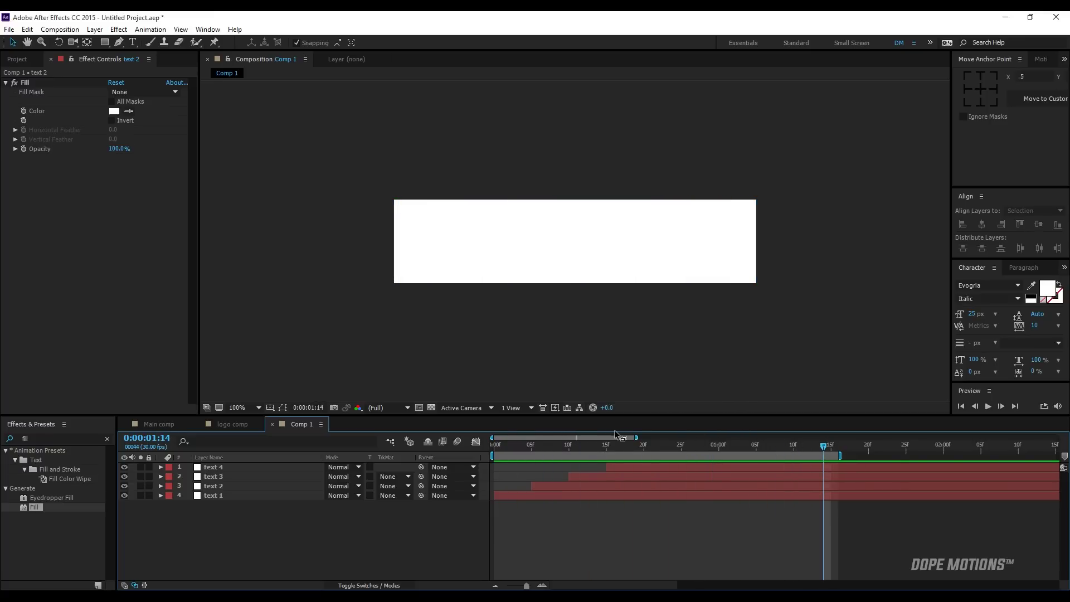
Step: Start a new text layer on the white bar with the letters FO
{"action": "key", "text": "ctrl+t"}
{"action": "left_click", "coordinate": [456, 242]}
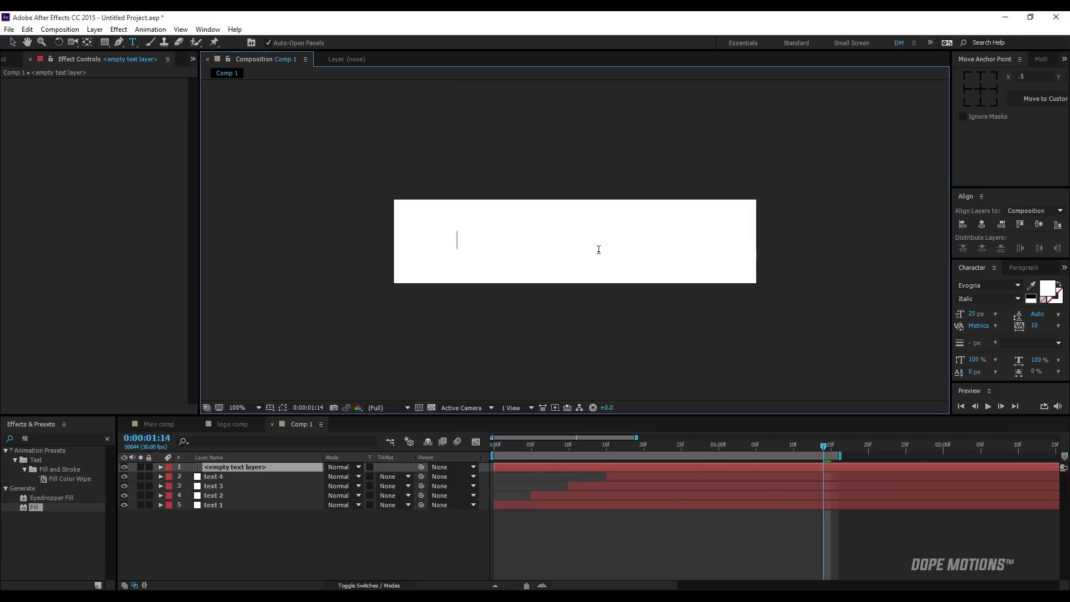
{"action": "type", "text": "FOL"}
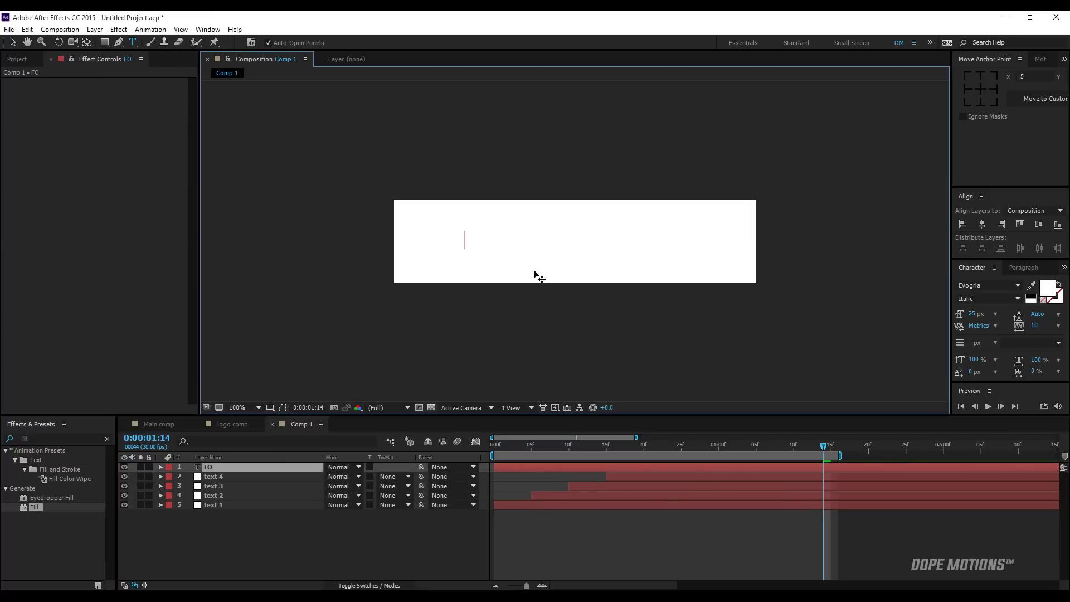
Step: Set the new text layer's fill colour to red D72B2B
{"action": "left_click", "coordinate": [224, 468]}
{"action": "left_click", "coordinate": [1046, 288]}
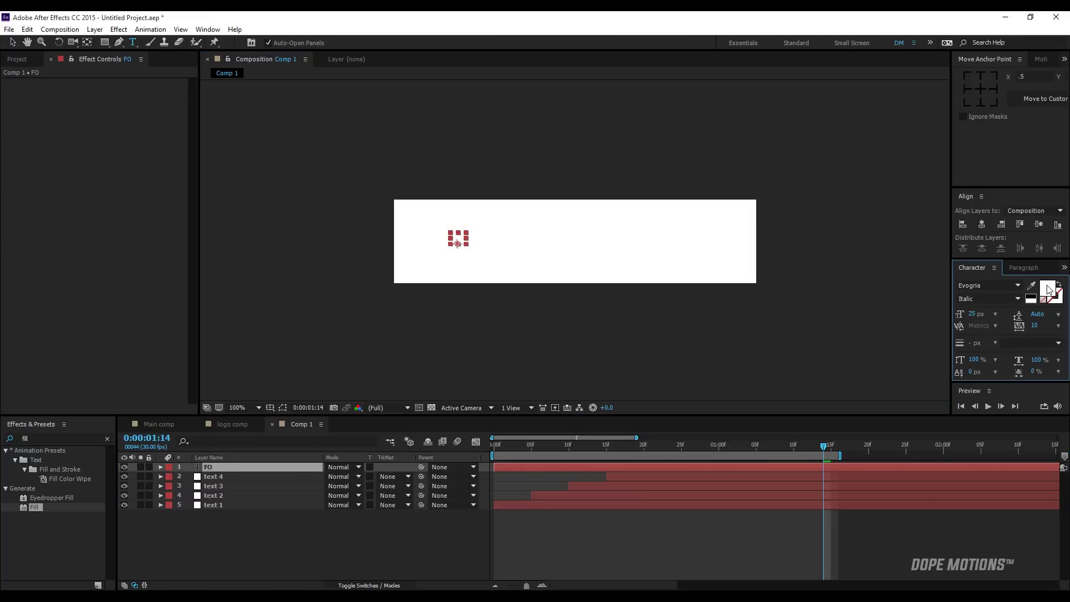
{"action": "key", "text": "ctrl+v"}
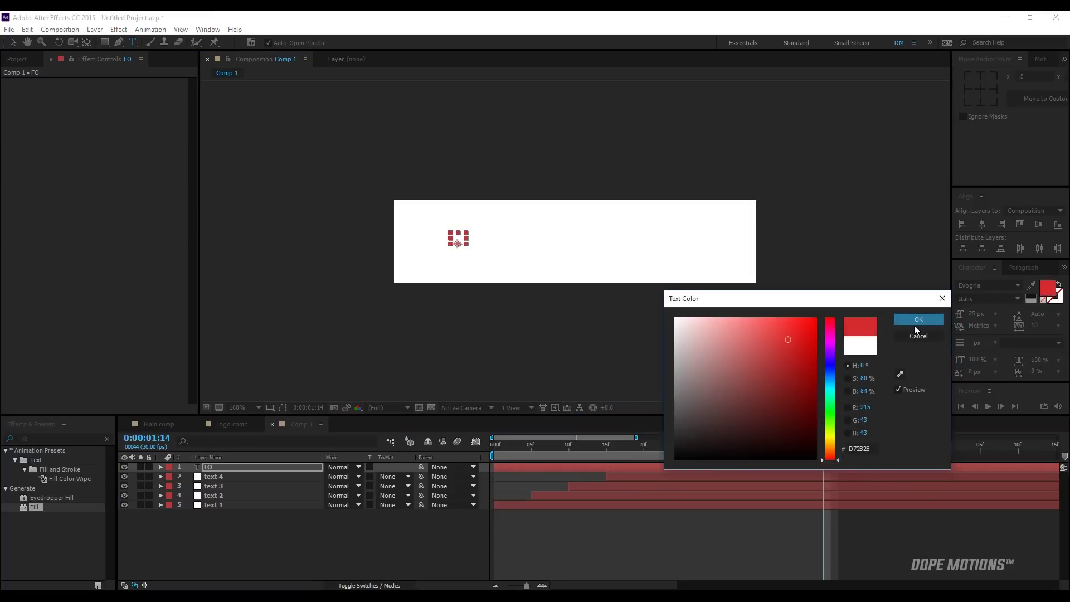
{"action": "left_click", "coordinate": [918, 319]}
Step: Complete the text layer so it reads "FOllow me on twitter"
{"action": "key", "text": "Caps_Lock"}
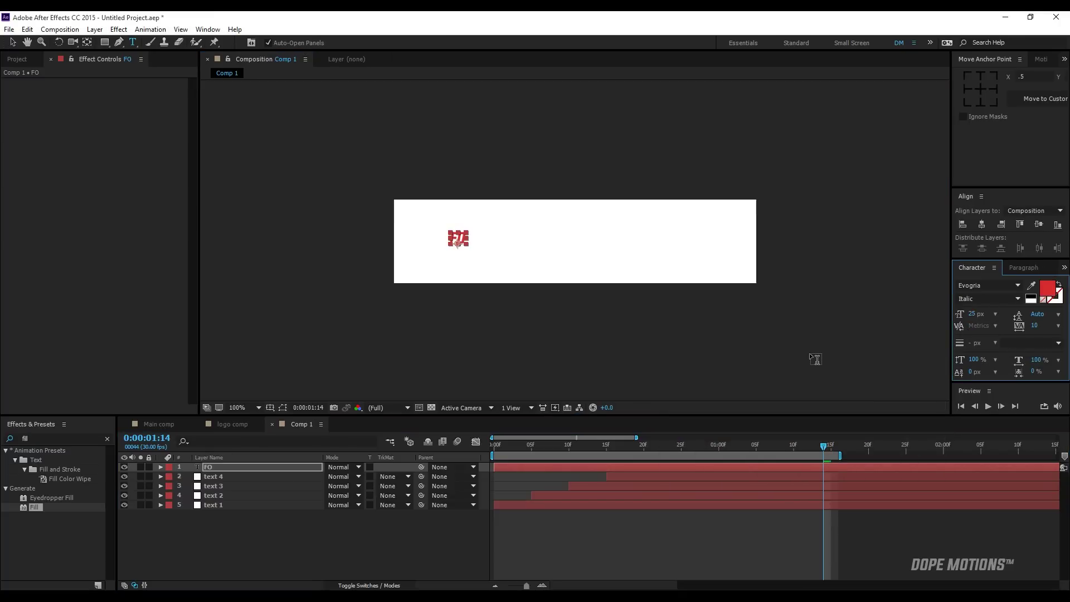
{"action": "left_click", "coordinate": [471, 241]}
{"action": "type", "text": "llow"}
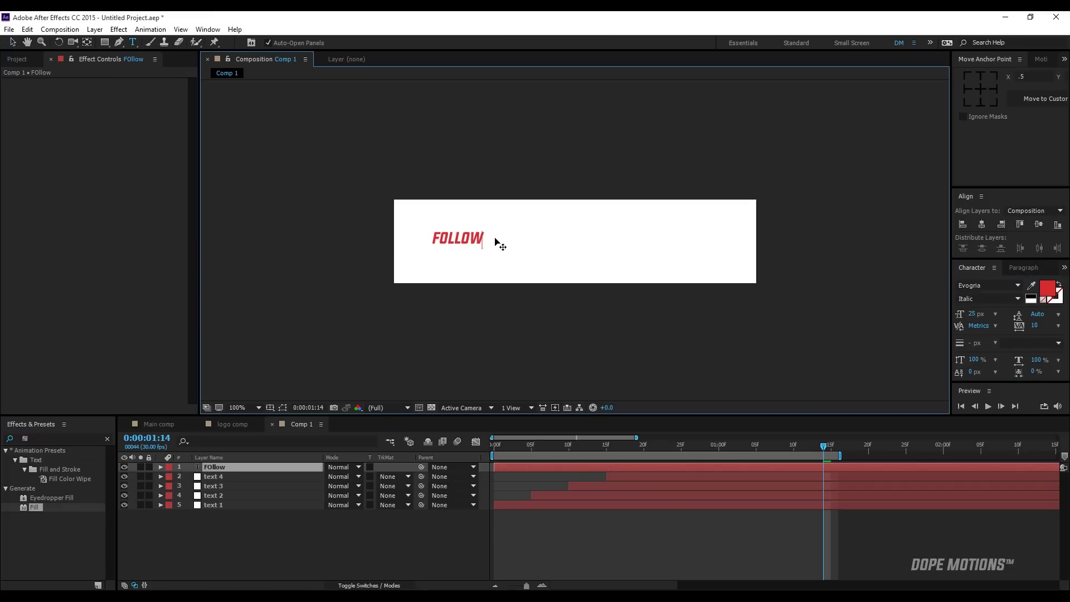
{"action": "type", "text": " me on twitter"}
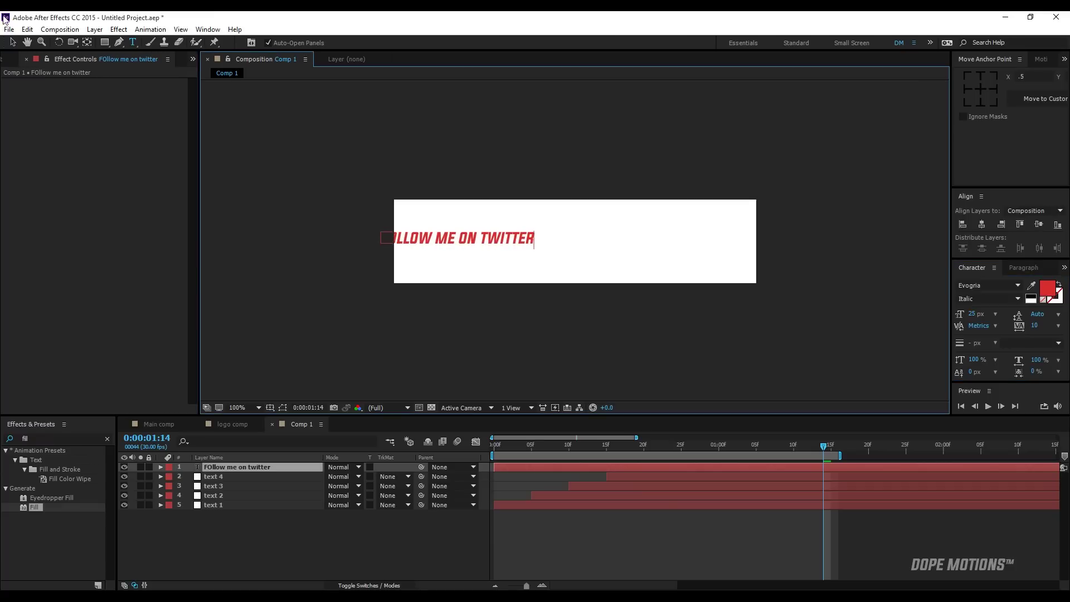
Step: Set the "FOllow me on twitter" text to 50 px and centre it horizontally and vertically in the composition
{"action": "left_click", "coordinate": [13, 43]}
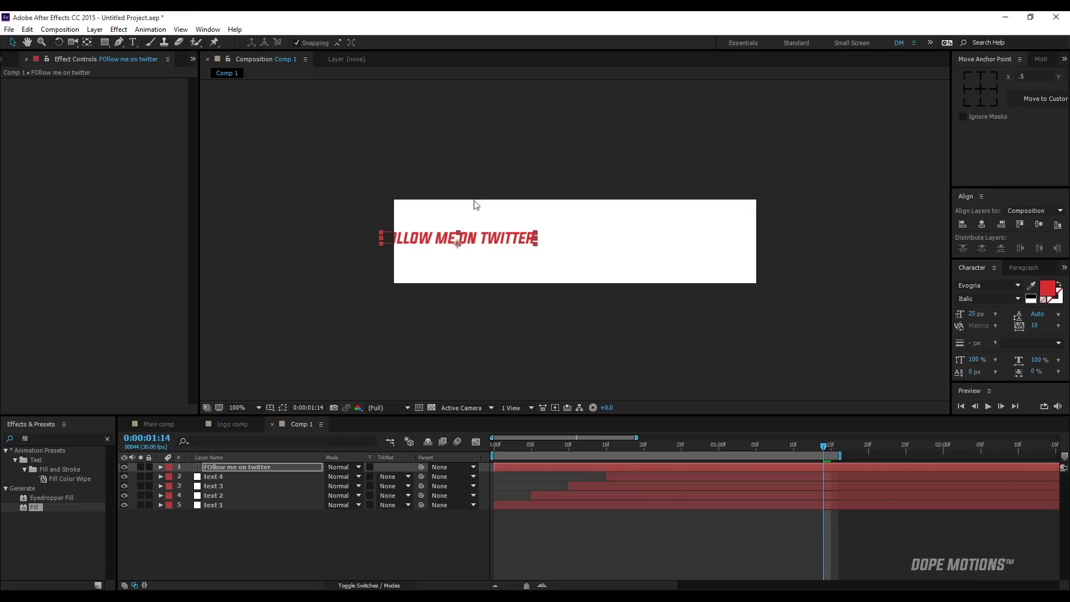
{"action": "left_click", "coordinate": [981, 224]}
{"action": "left_click", "coordinate": [1037, 225]}
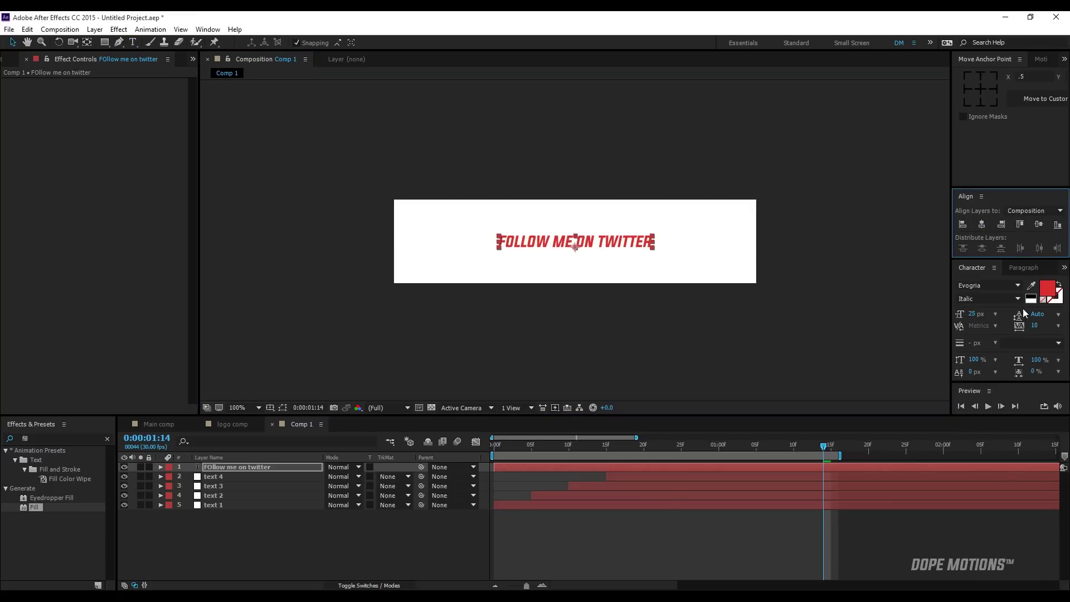
{"action": "left_click", "coordinate": [975, 314]}
{"action": "type", "text": "50"}
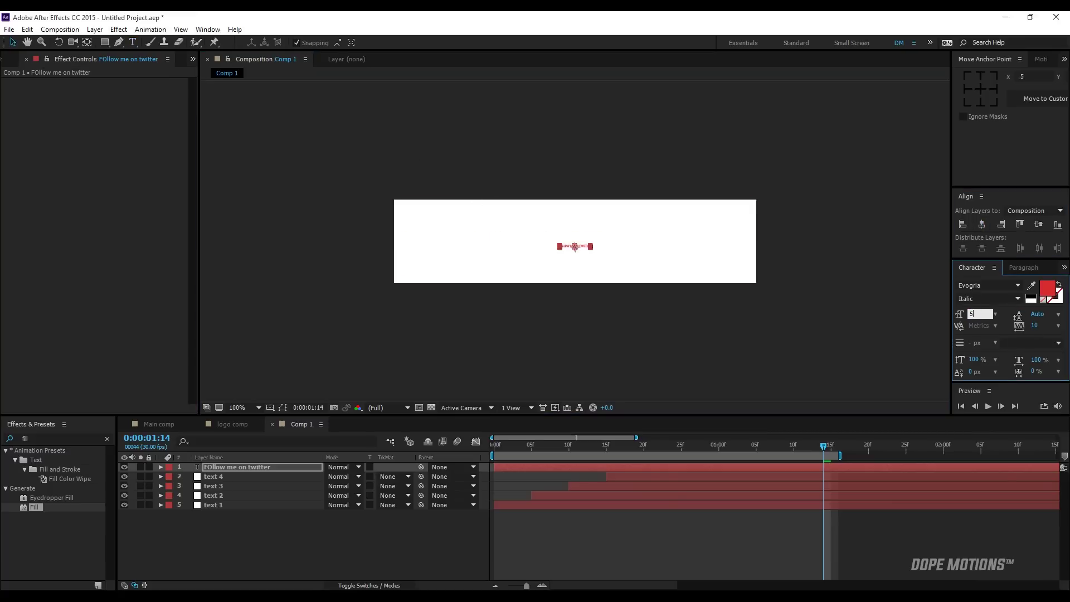
{"action": "left_click", "coordinate": [982, 224]}
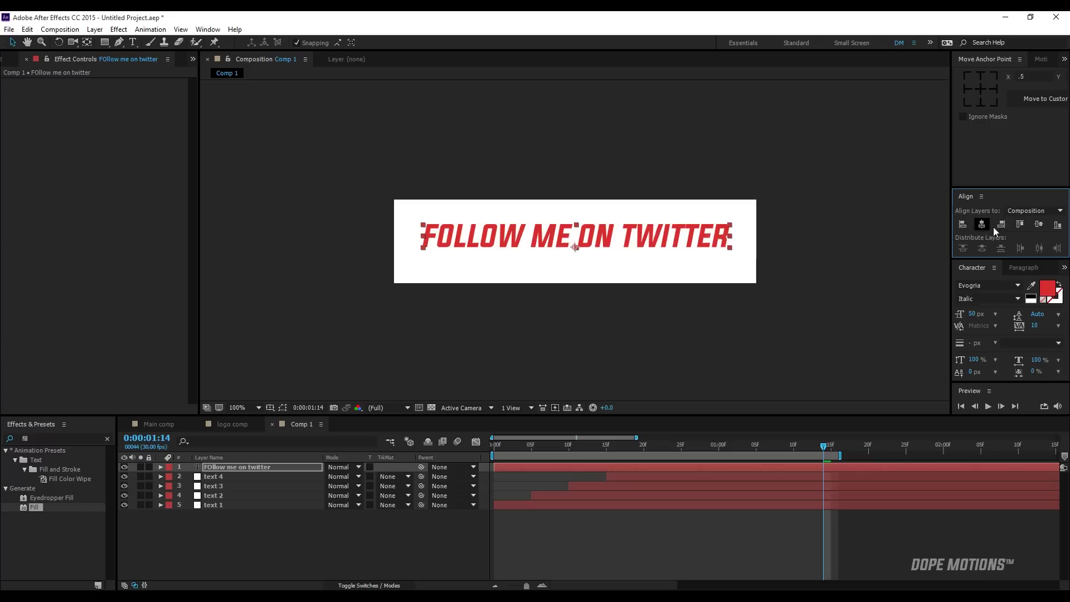
{"action": "left_click", "coordinate": [1037, 224]}
Step: Recolour the "FOllow me on twitter" text by sampling the blue of the animated bar
{"action": "key", "text": "space"}
{"action": "left_click", "coordinate": [230, 467]}
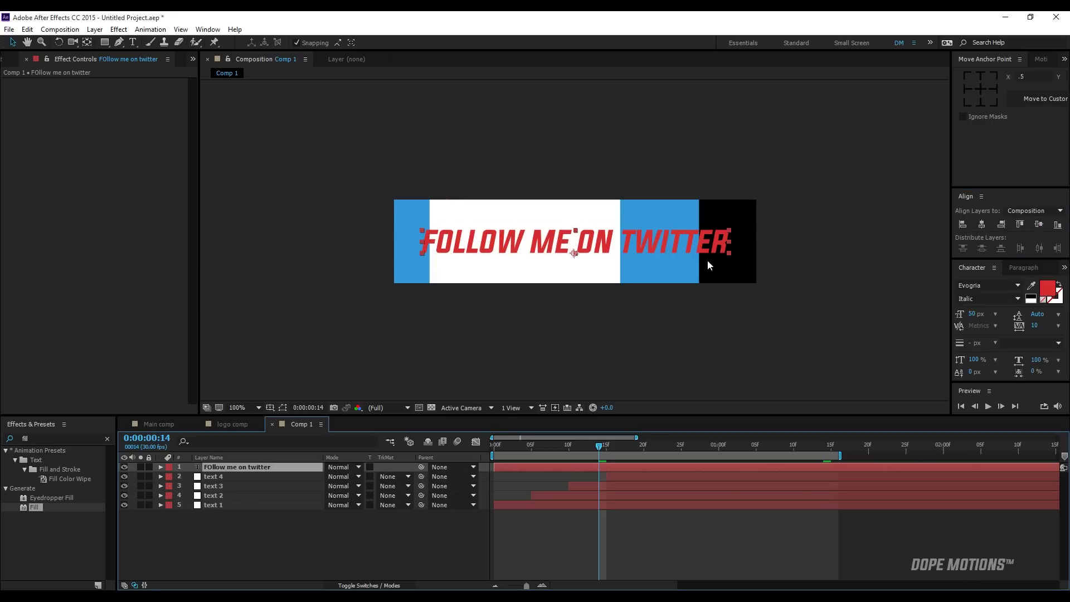
{"action": "left_click", "coordinate": [1030, 286]}
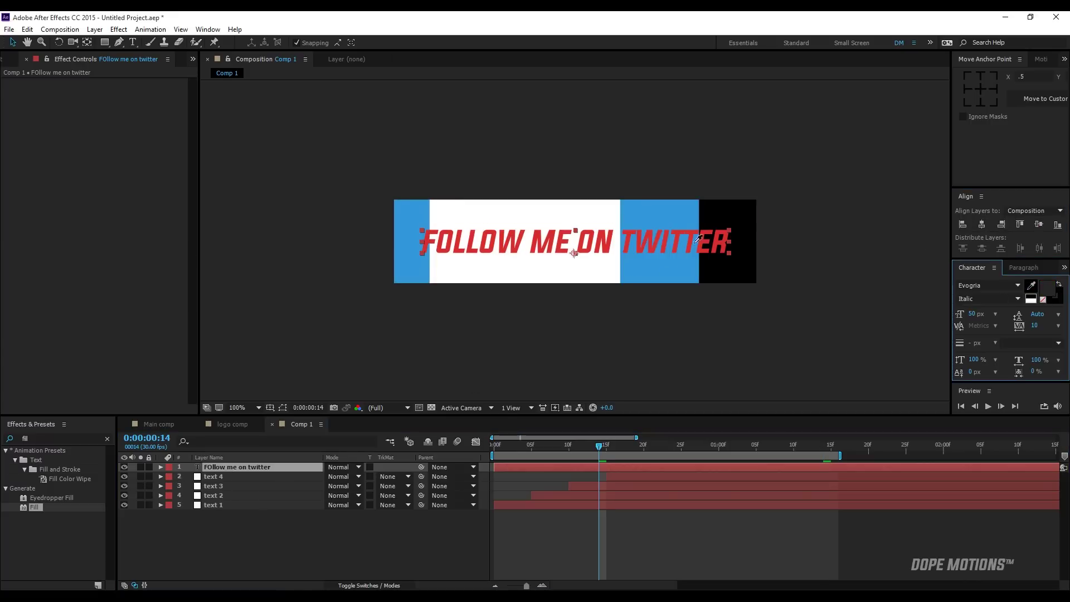
{"action": "left_click", "coordinate": [653, 262]}
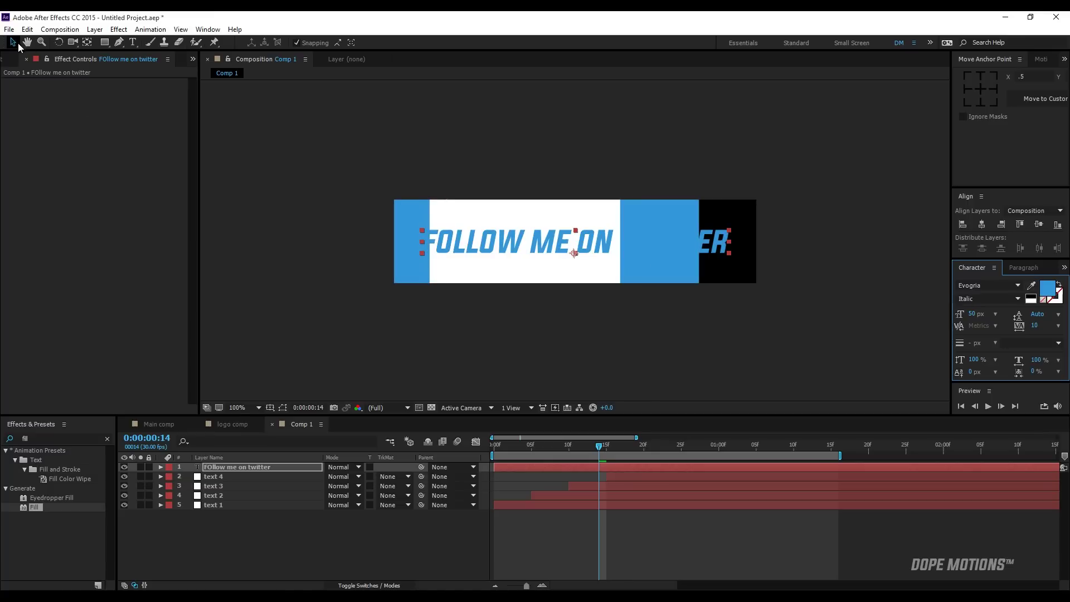
{"action": "left_click", "coordinate": [133, 147]}
{"action": "left_click", "coordinate": [580, 558]}
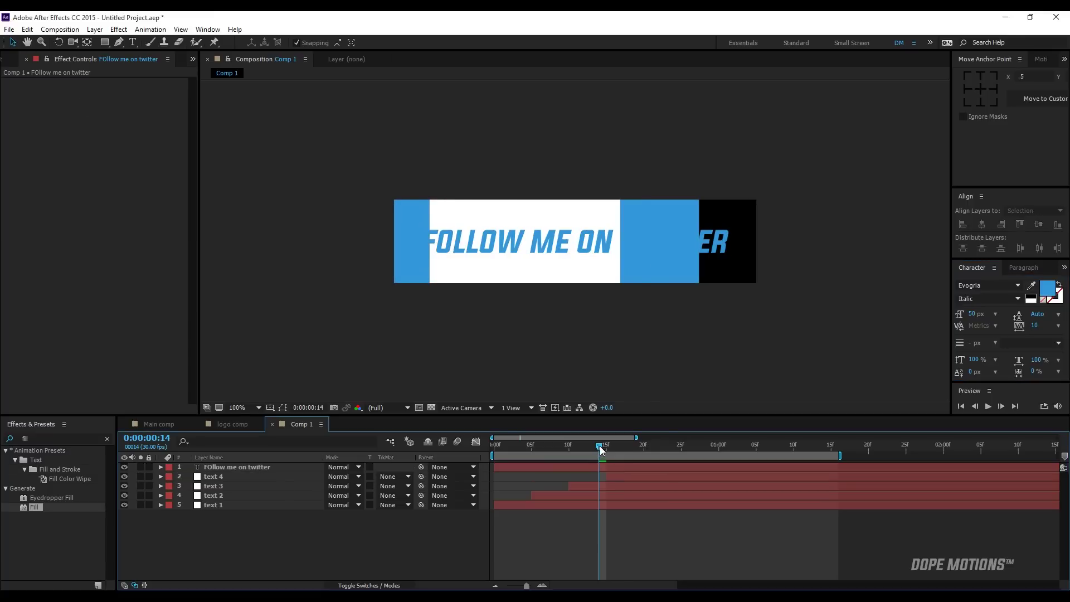
Step: Keyframe the text's position to slide in from the right, from about 645.3, 95.7 at 0:00:00:15 to the centre at 0:00:01:10
{"action": "left_click_drag", "start_coordinate": [599, 446], "coordinate": [671, 457]}
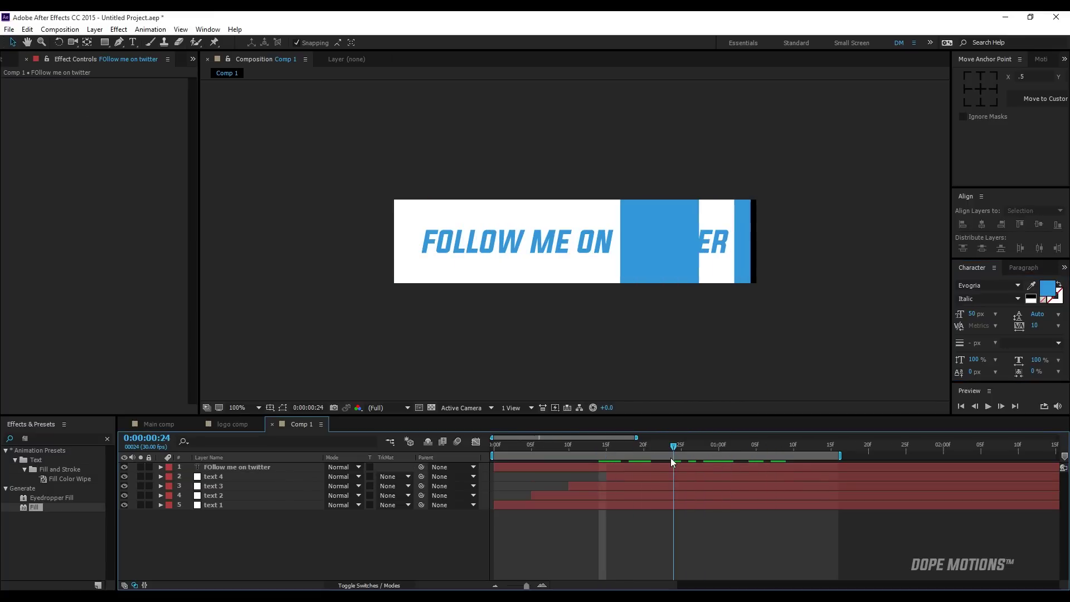
{"action": "left_click", "coordinate": [221, 479]}
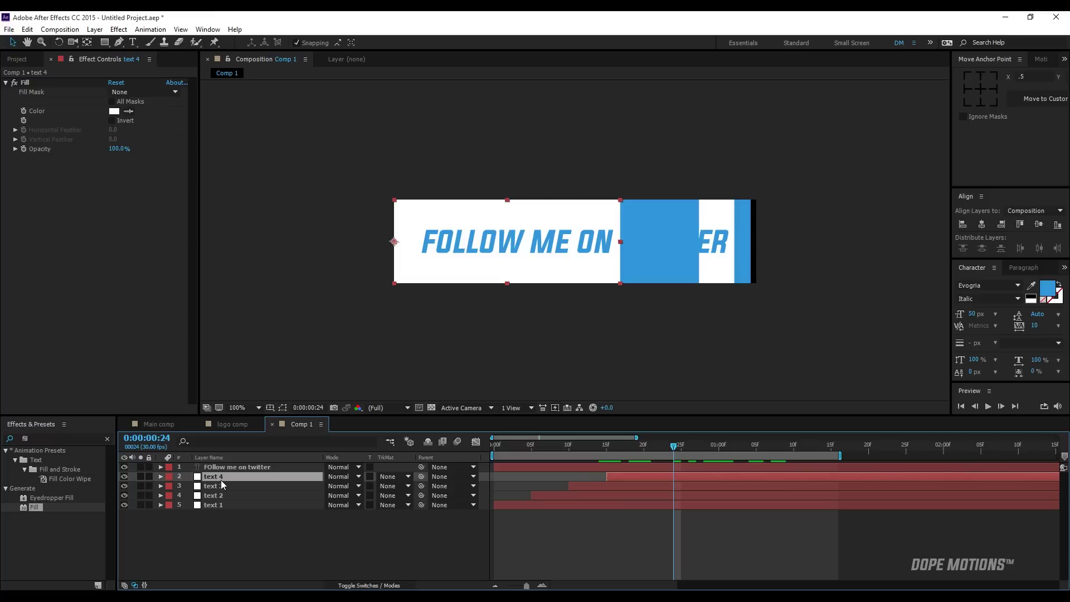
{"action": "left_click", "coordinate": [607, 447]}
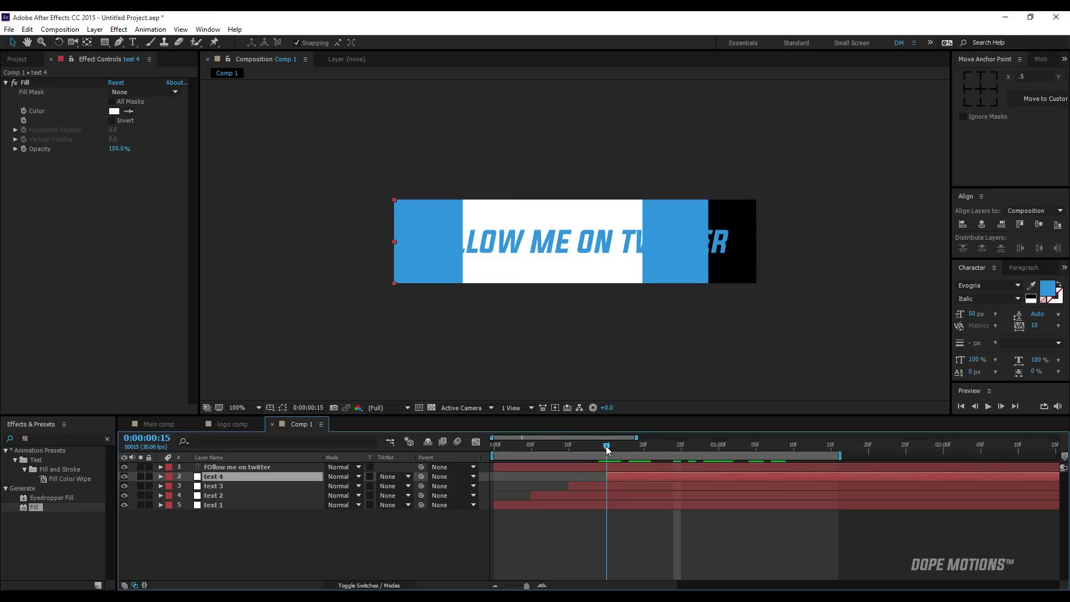
{"action": "left_click", "coordinate": [215, 468]}
{"action": "key", "text": "alt+shift+p"}
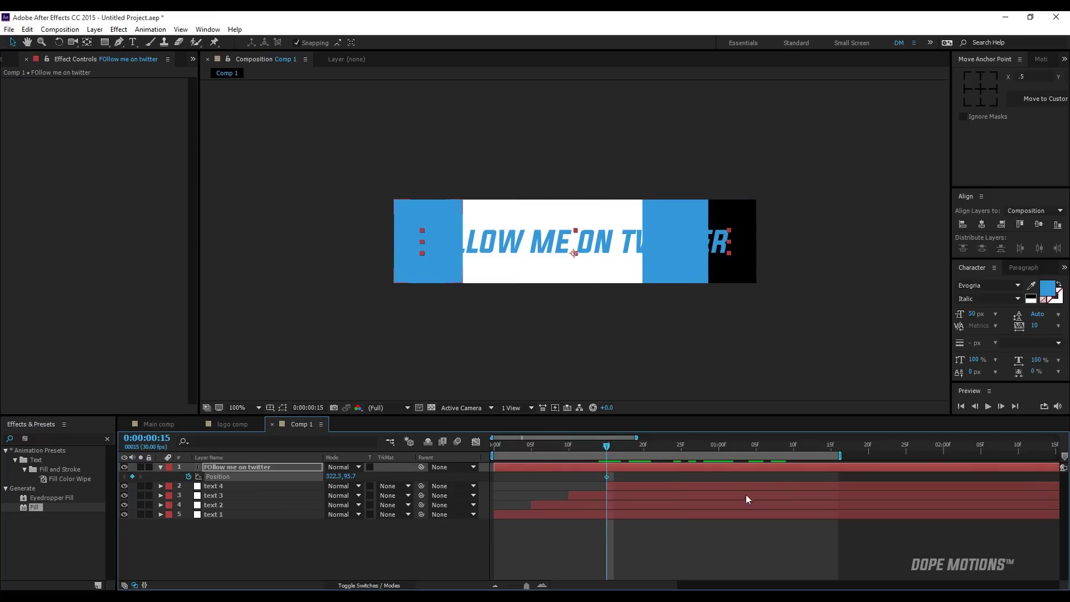
{"action": "left_click_drag", "start_coordinate": [606, 477], "coordinate": [795, 479]}
{"action": "left_click_drag", "start_coordinate": [580, 246], "coordinate": [759, 245]}
{"action": "left_click", "coordinate": [750, 392]}
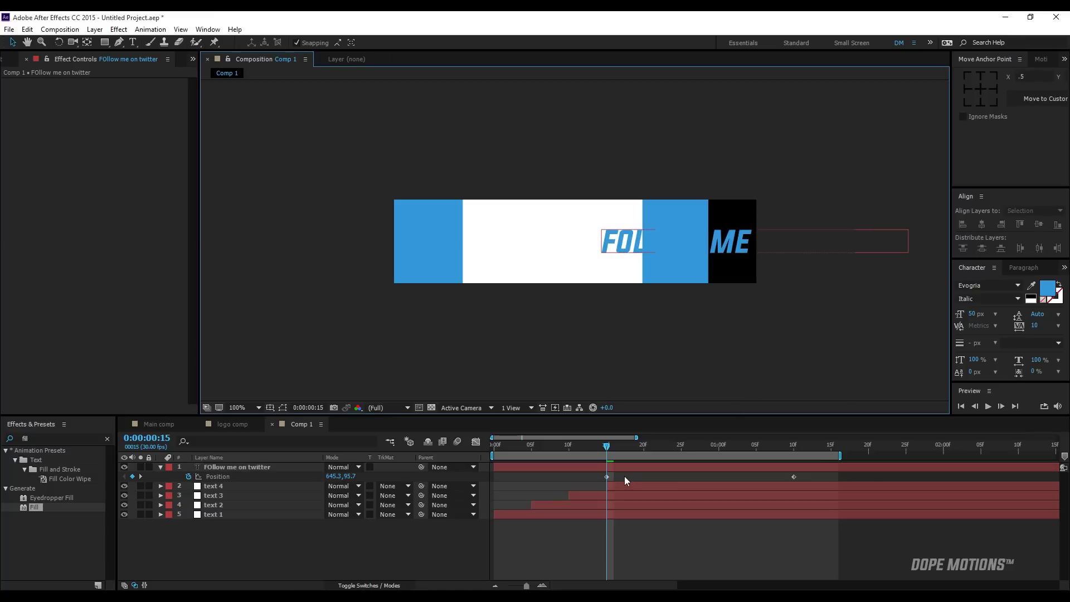
Step: Easy Ease the text's two position keyframes and reshape their speed graph for a longer ease into the end
{"action": "left_click_drag", "start_coordinate": [590, 473], "coordinate": [802, 486]}
{"action": "left_click", "coordinate": [476, 441]}
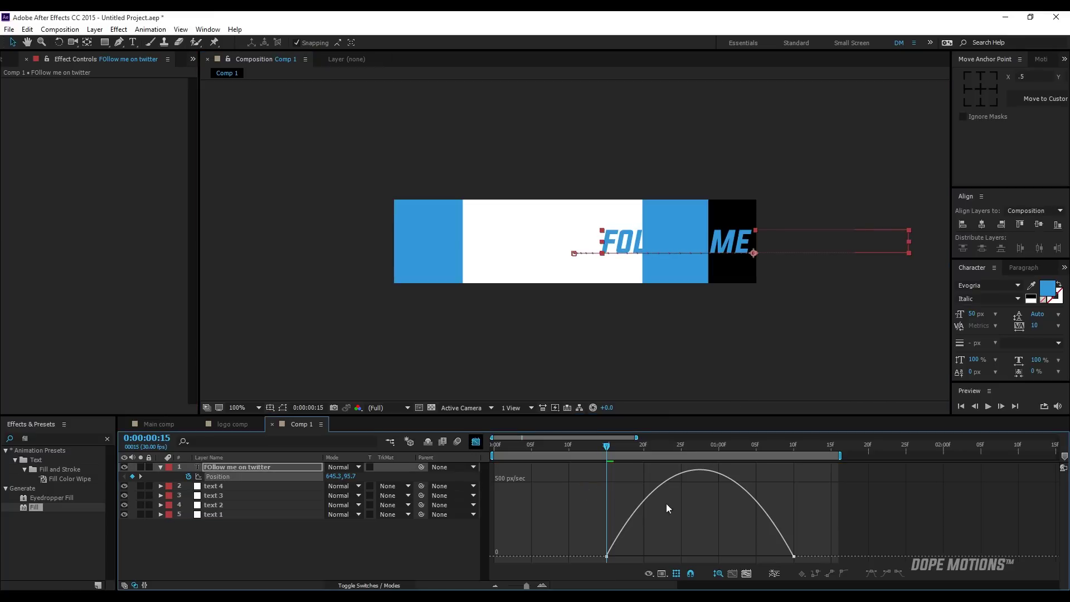
{"action": "left_click_drag", "start_coordinate": [814, 528], "coordinate": [699, 556]}
{"action": "left_click", "coordinate": [476, 442]}
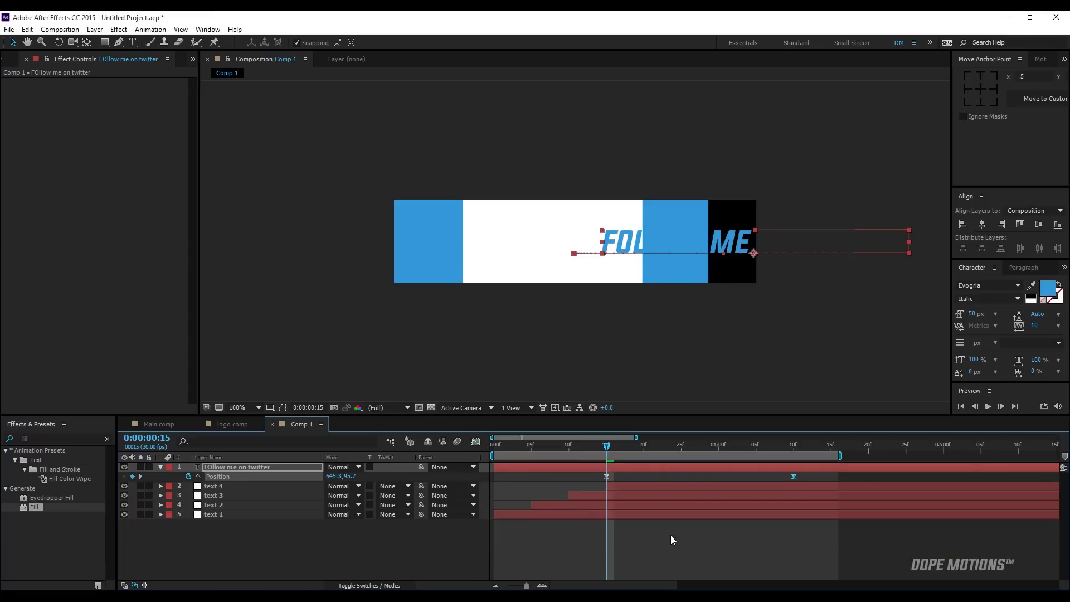
{"action": "left_click", "coordinate": [671, 535]}
Step: Duplicate the text 4 layer, move the copy above the "FOllow me on twitter" layer and rename it matte
{"action": "left_click", "coordinate": [233, 487]}
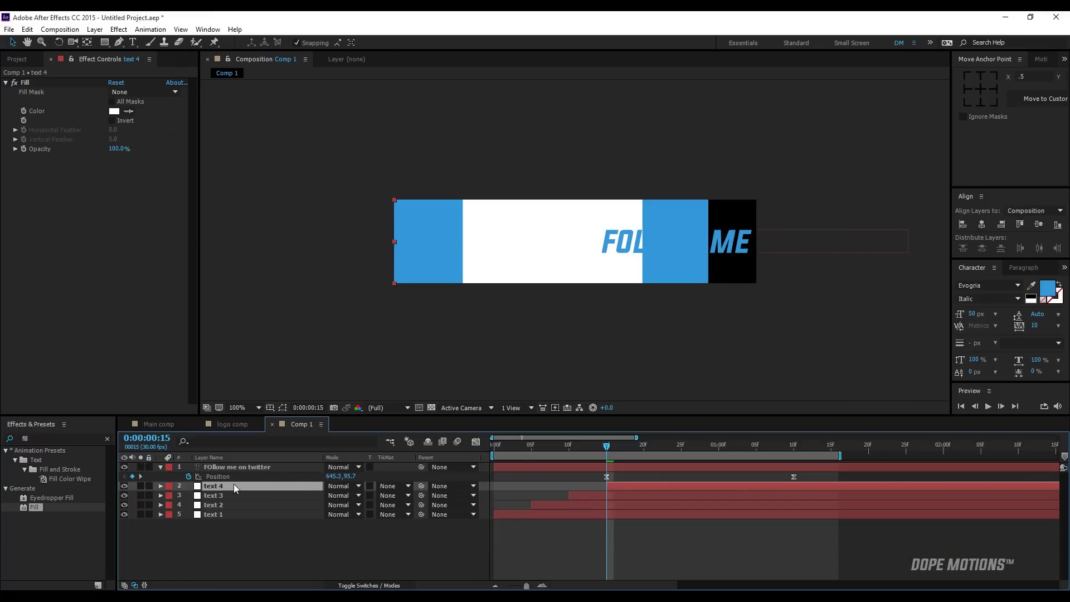
{"action": "key", "text": "ctrl+d"}
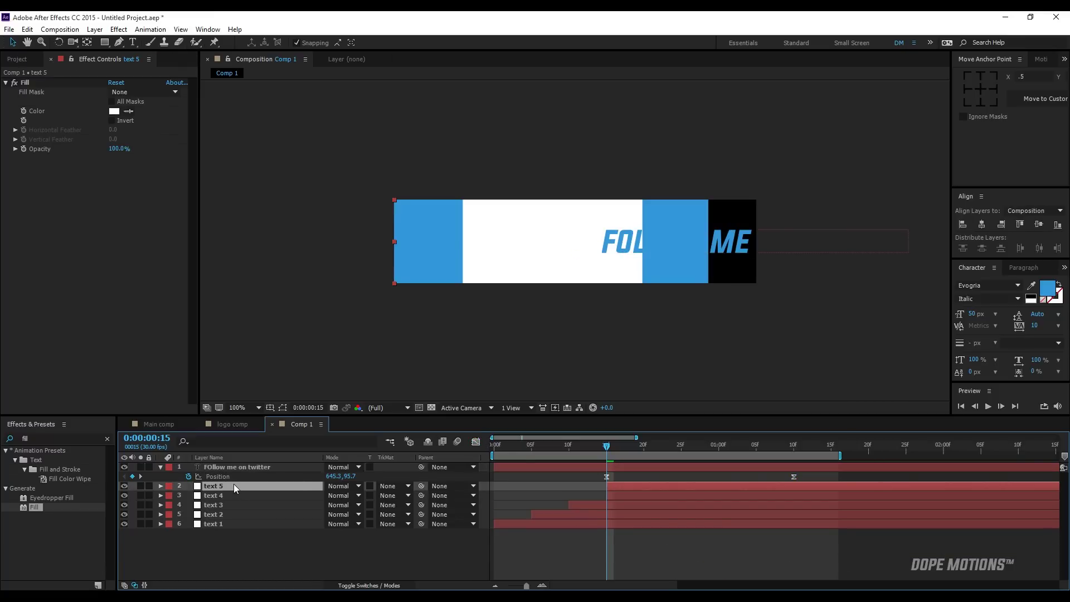
{"action": "left_click_drag", "start_coordinate": [233, 485], "coordinate": [238, 468]}
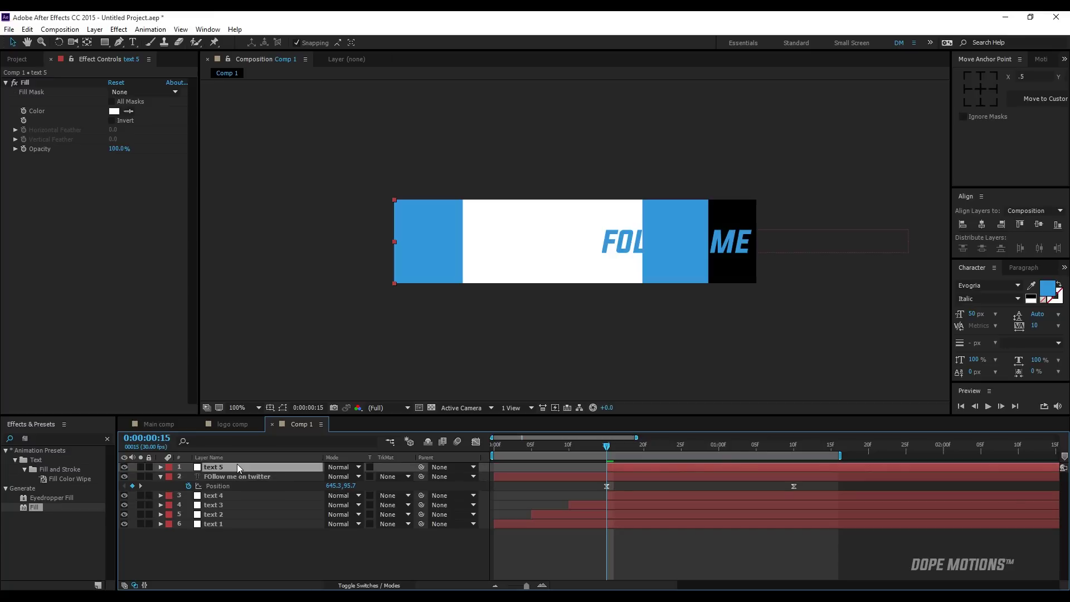
{"action": "key", "text": "Return"}
{"action": "type", "text": "mat"}
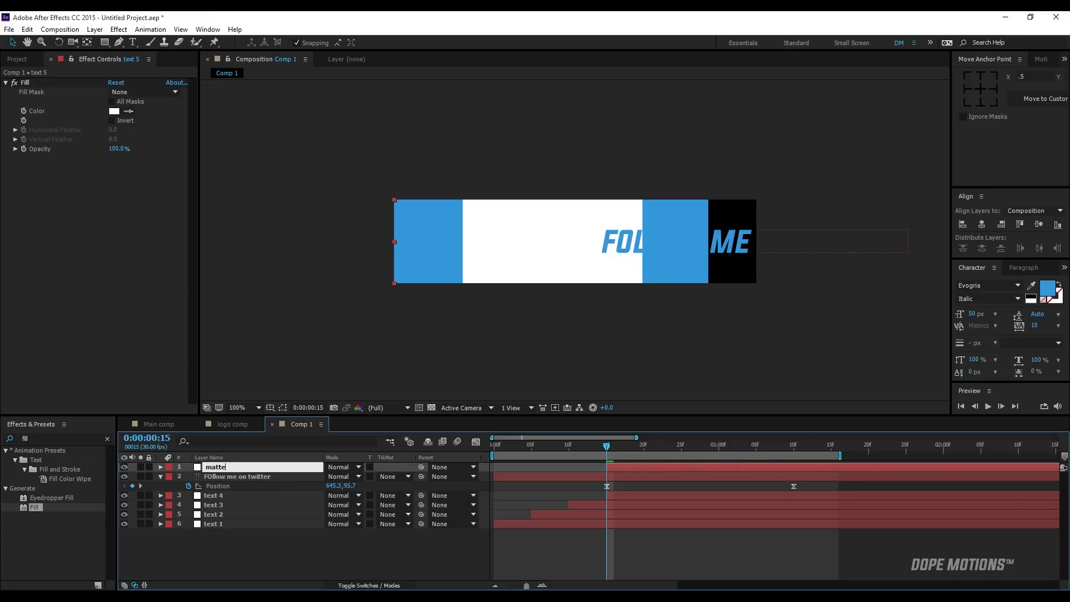
{"action": "type", "text": "te"}
{"action": "key", "text": "Return"}
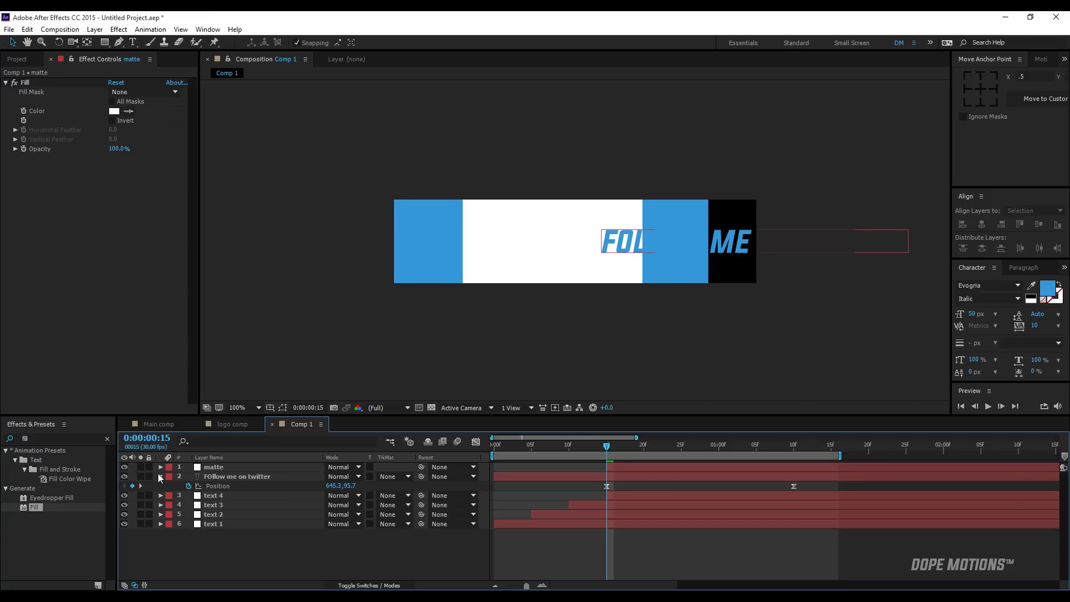
Step: Set the "FOllow me on twitter" layer's track matte to Alpha Matte "matte" and preview the text reveal
{"action": "left_click", "coordinate": [161, 477]}
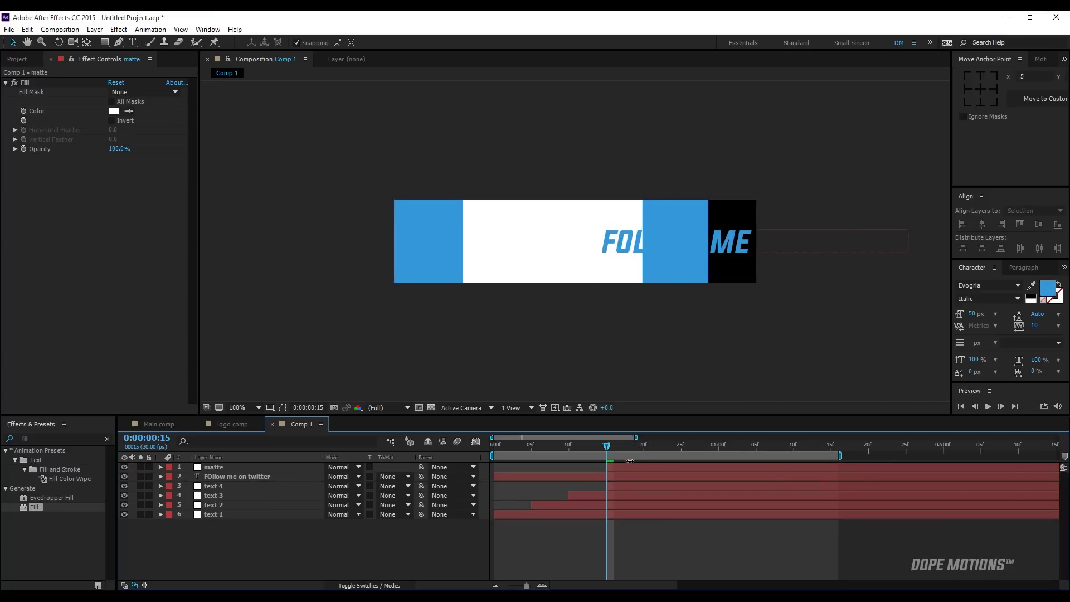
{"action": "left_click", "coordinate": [392, 477]}
{"action": "left_click", "coordinate": [415, 502]}
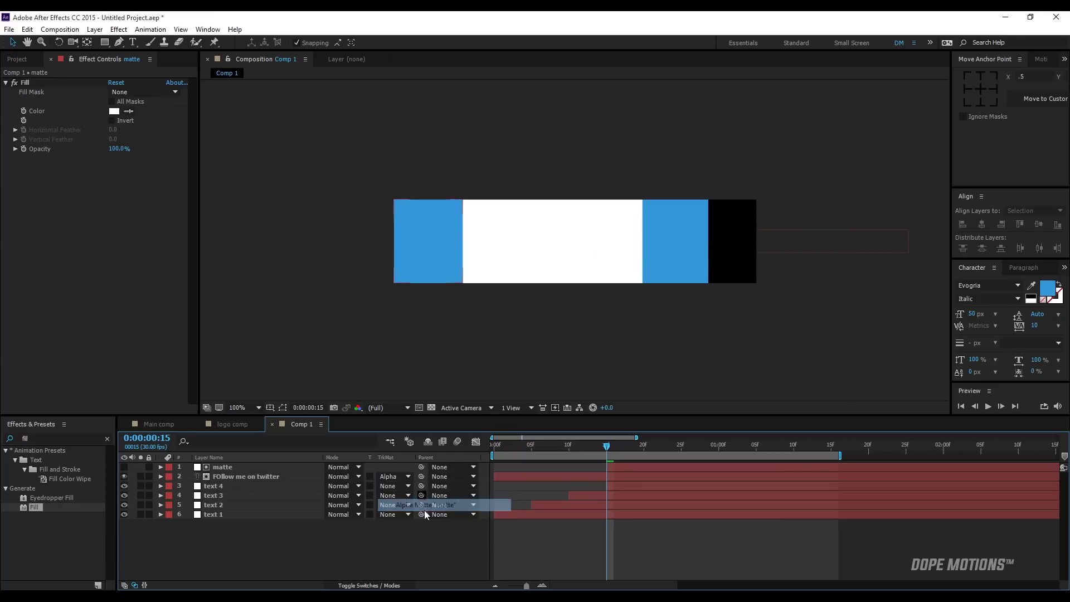
{"action": "left_click_drag", "start_coordinate": [610, 446], "coordinate": [801, 463]}
{"action": "key", "text": "space"}
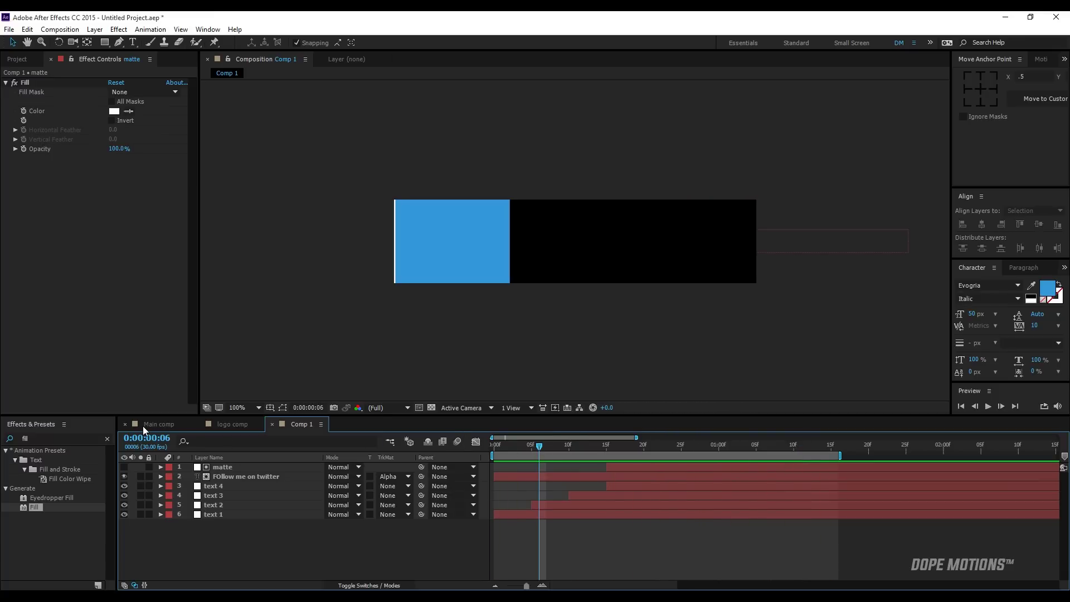
Step: Return to Main comp and rename Comp 1 in the project as "text comp"
{"action": "left_click", "coordinate": [158, 424]}
{"action": "left_click", "coordinate": [17, 59]}
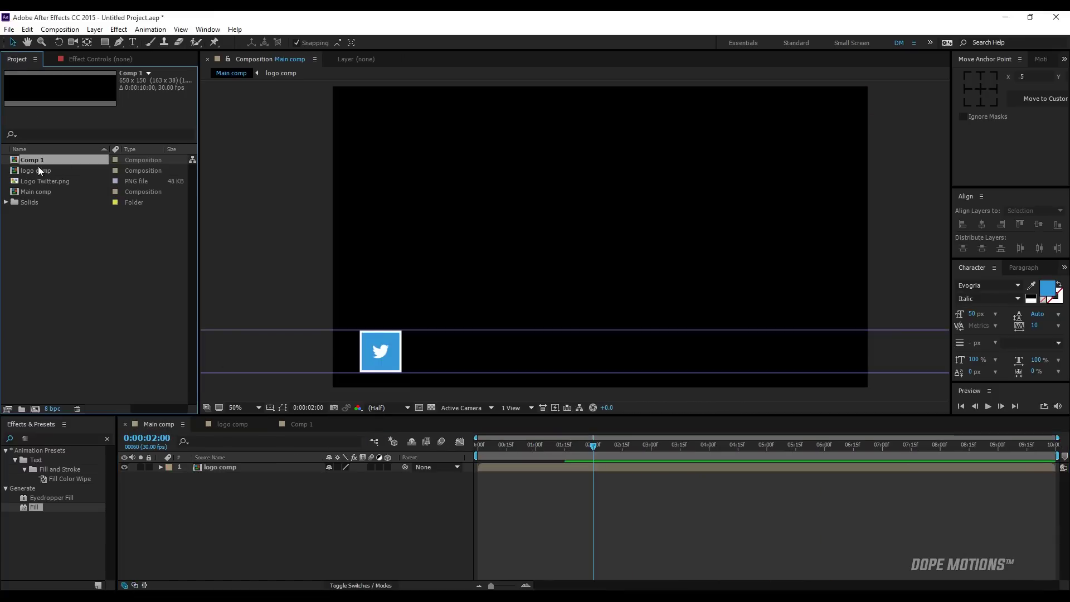
{"action": "key", "text": "Return"}
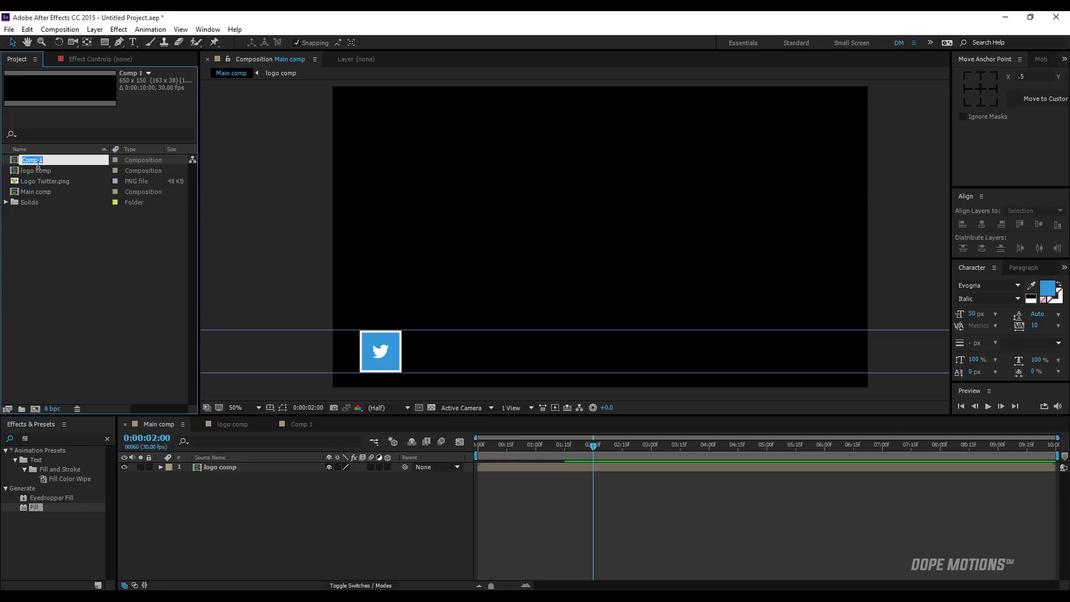
{"action": "type", "text": "text c"}
{"action": "key", "text": "Return"}
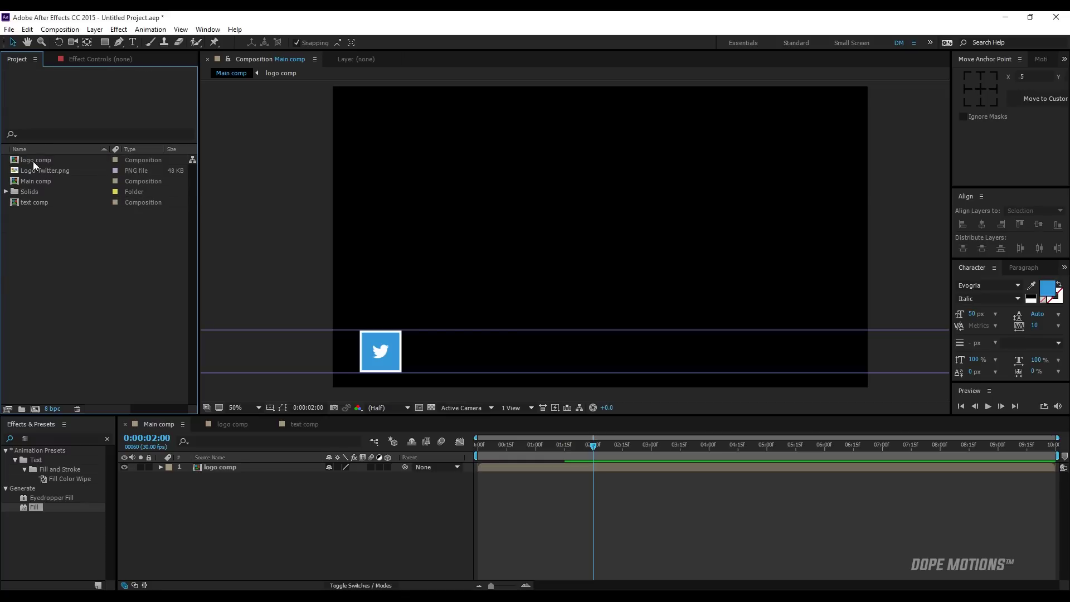
Step: Place text comp in Main comp directly beside the Twitter logo and shift its layer to start at 0:00:00:05
{"action": "left_click_drag", "start_coordinate": [33, 202], "coordinate": [500, 351]}
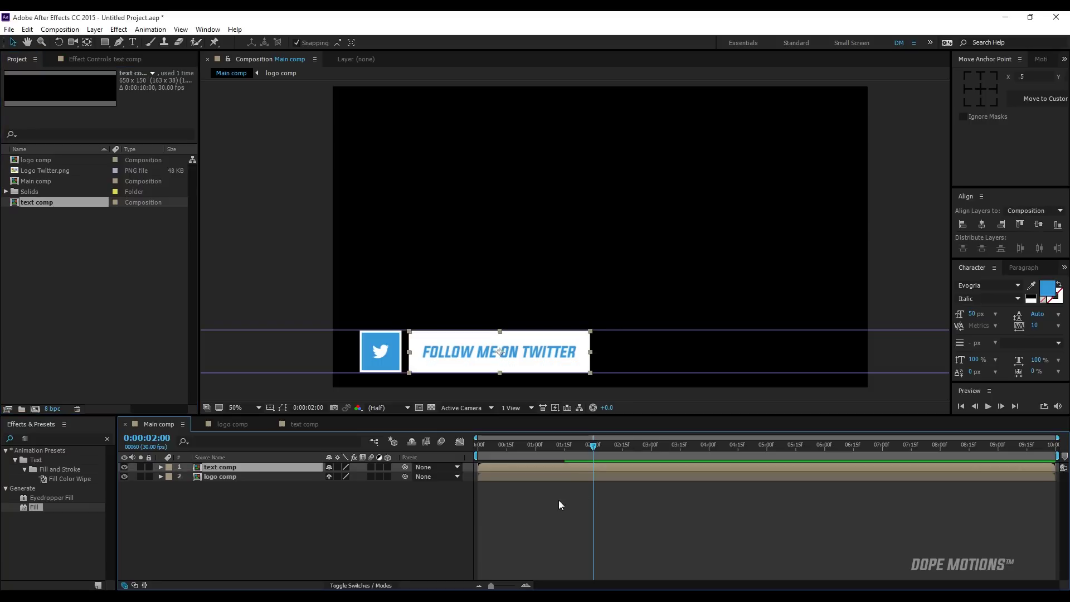
{"action": "left_click", "coordinate": [546, 541]}
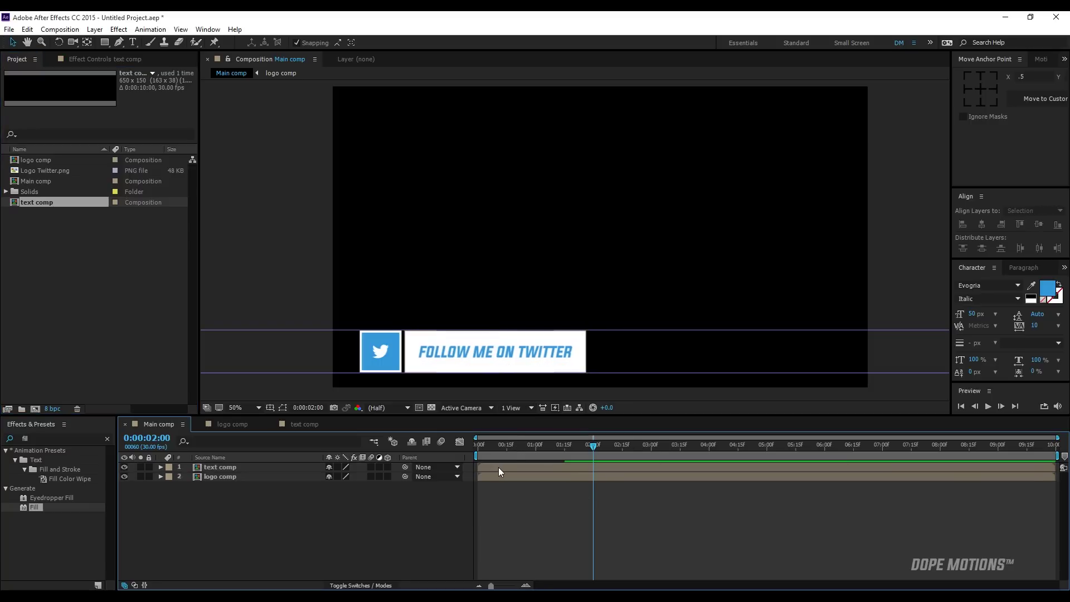
{"action": "key", "text": "equal"}
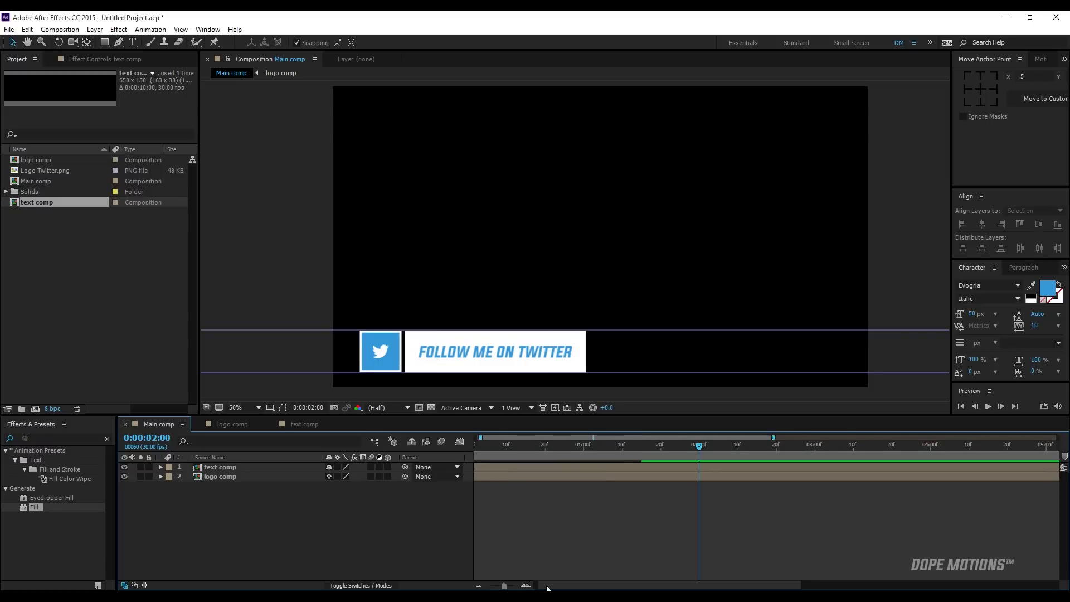
{"action": "left_click", "coordinate": [525, 586]}
{"action": "key", "text": "equal"}
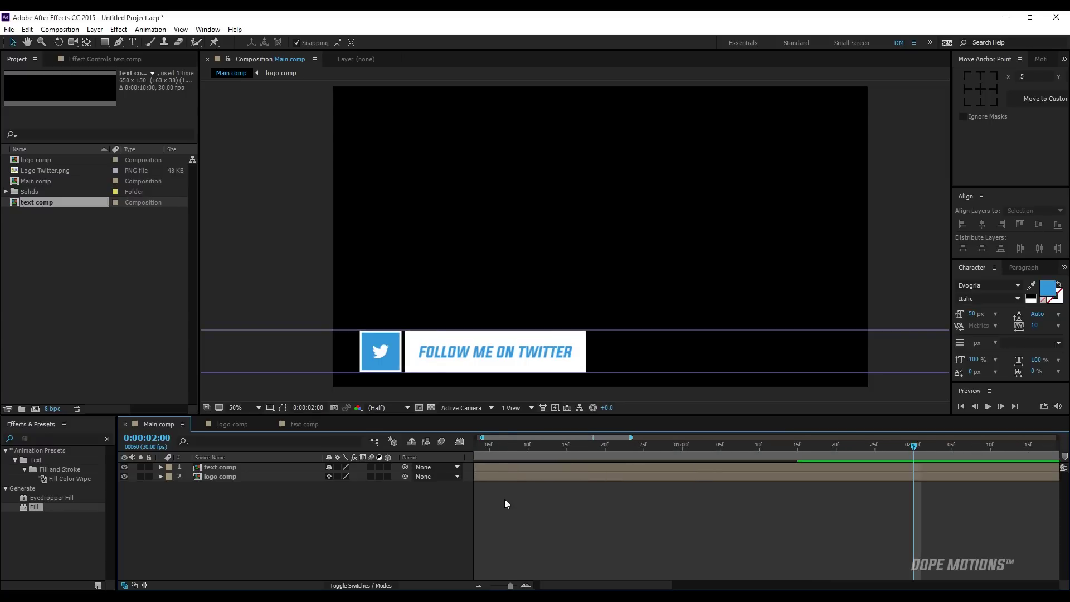
{"action": "scroll", "coordinate": [548, 582], "scroll_direction": "left", "scroll_amount": 2}
{"action": "left_click_drag", "start_coordinate": [490, 464], "coordinate": [527, 467]}
{"action": "left_click", "coordinate": [592, 518]}
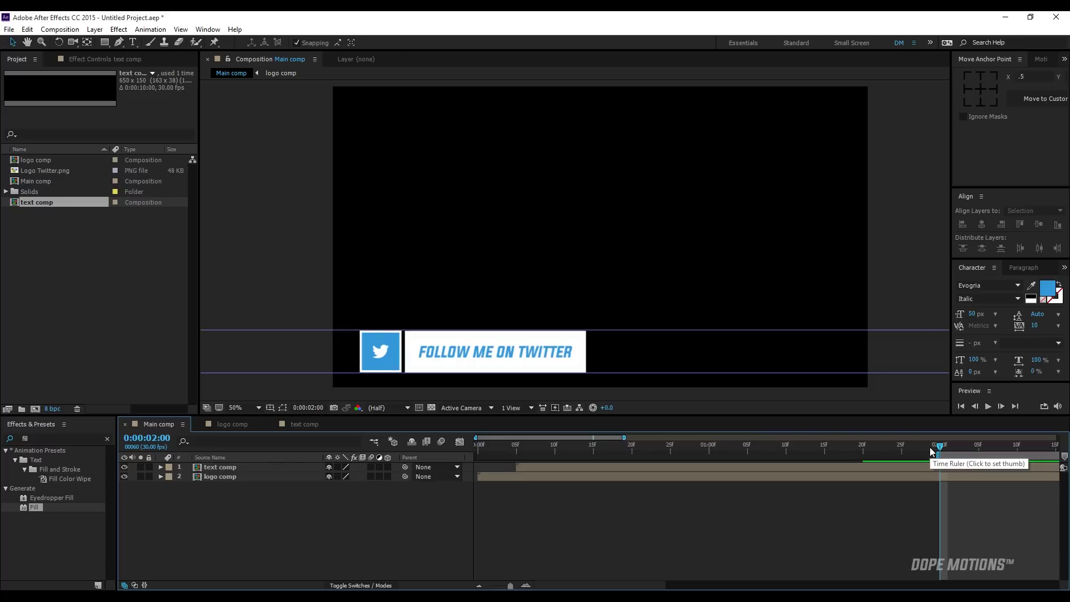
Step: End Main comp's work area at 0:00:02:00, preview the combined logo and text bar animation, and inspect it closely at 0:00:01:16
{"action": "key", "text": "n"}
{"action": "key", "text": "space"}
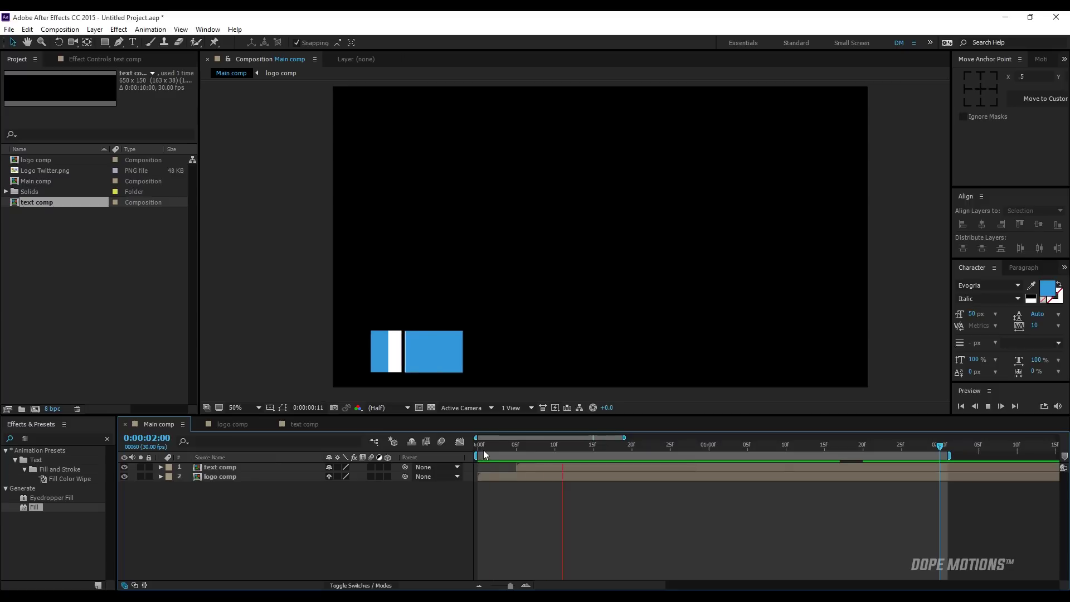
{"action": "left_click_drag", "start_coordinate": [502, 449], "coordinate": [830, 468]}
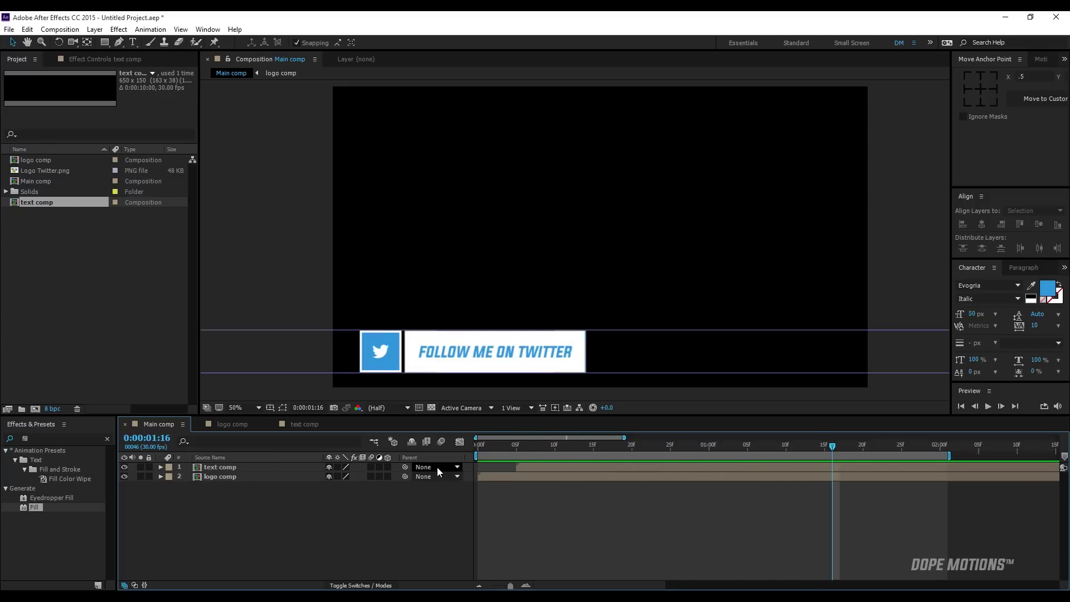
{"action": "key", "text": "/"}
{"action": "left_click_drag", "start_coordinate": [467, 302], "coordinate": [757, 260]}
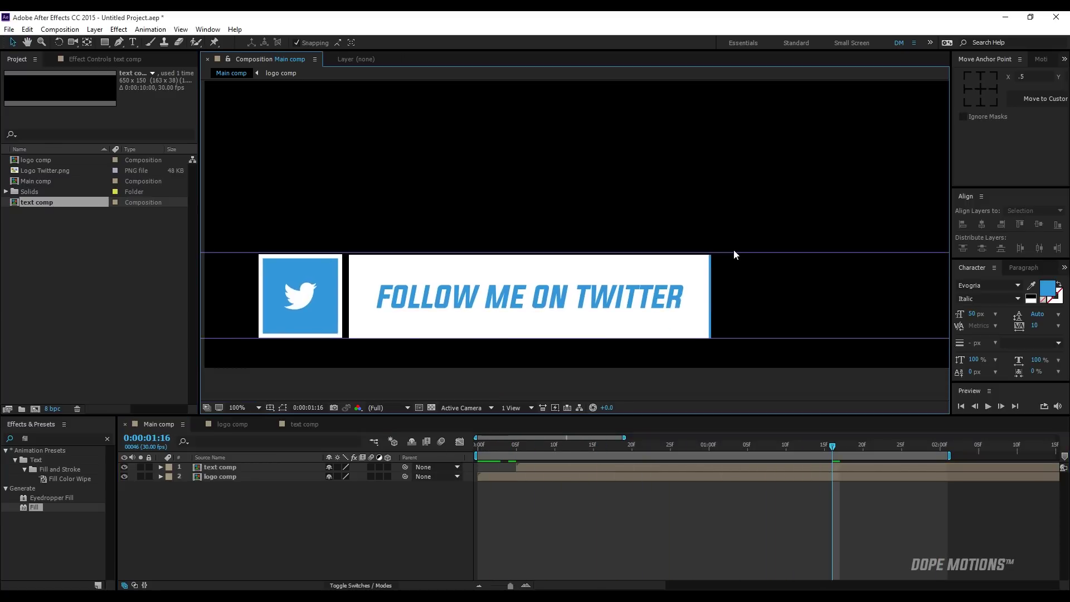
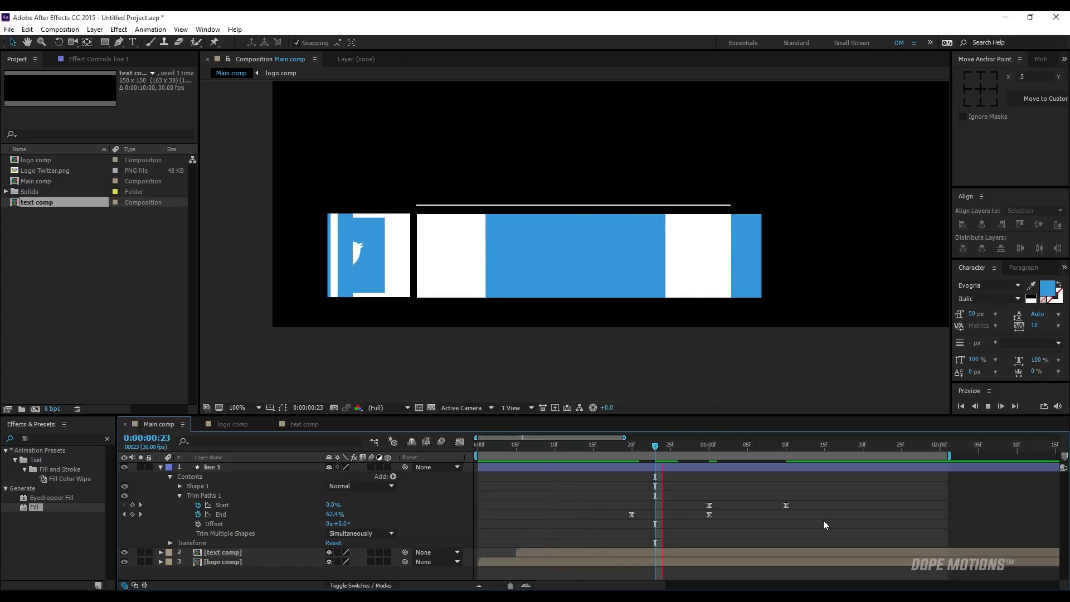
Step: Trim the line 1 layer so it starts at 0:00:00:20 and ends at 0:00:01:10, matching its Trim Paths keyframes
{"action": "left_click", "coordinate": [715, 447]}
{"action": "left_click_drag", "start_coordinate": [631, 446], "coordinate": [593, 451]}
{"action": "key", "text": "k"}
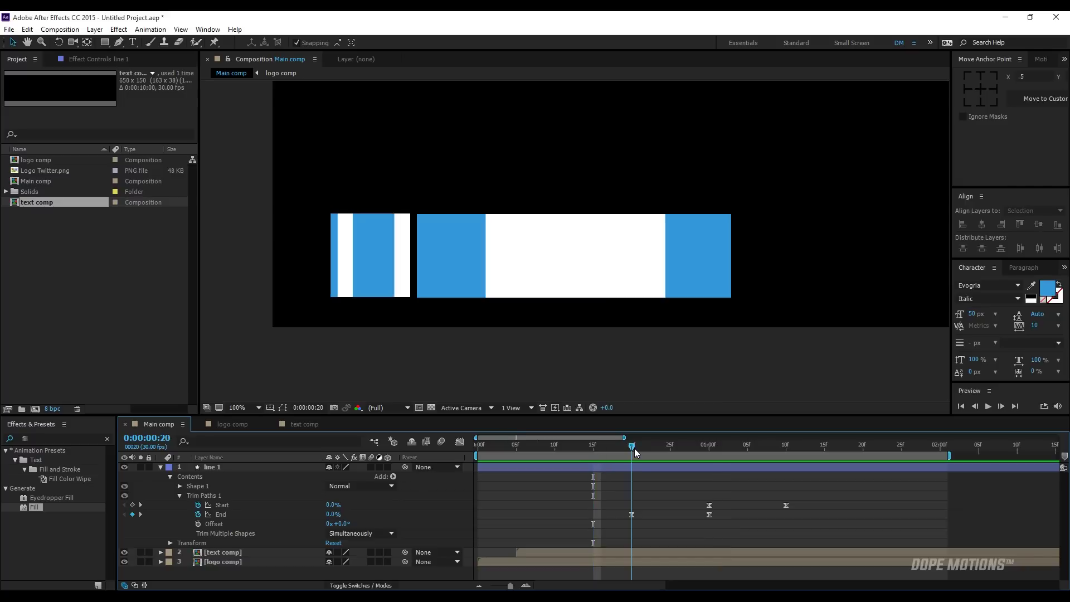
{"action": "left_click", "coordinate": [647, 466]}
{"action": "key", "text": "alt+bracketleft"}
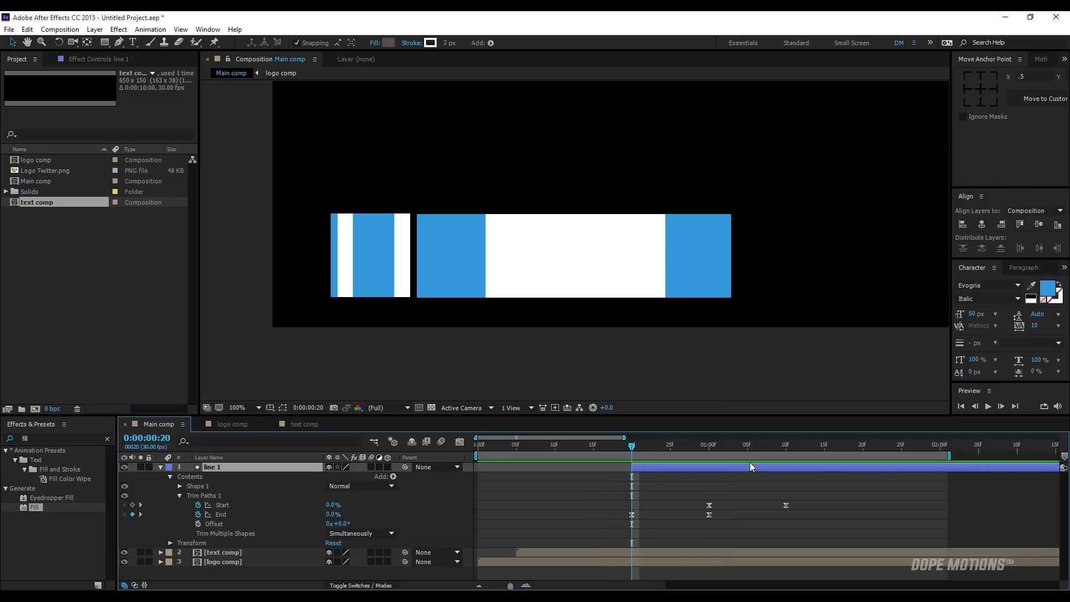
{"action": "left_click", "coordinate": [786, 446]}
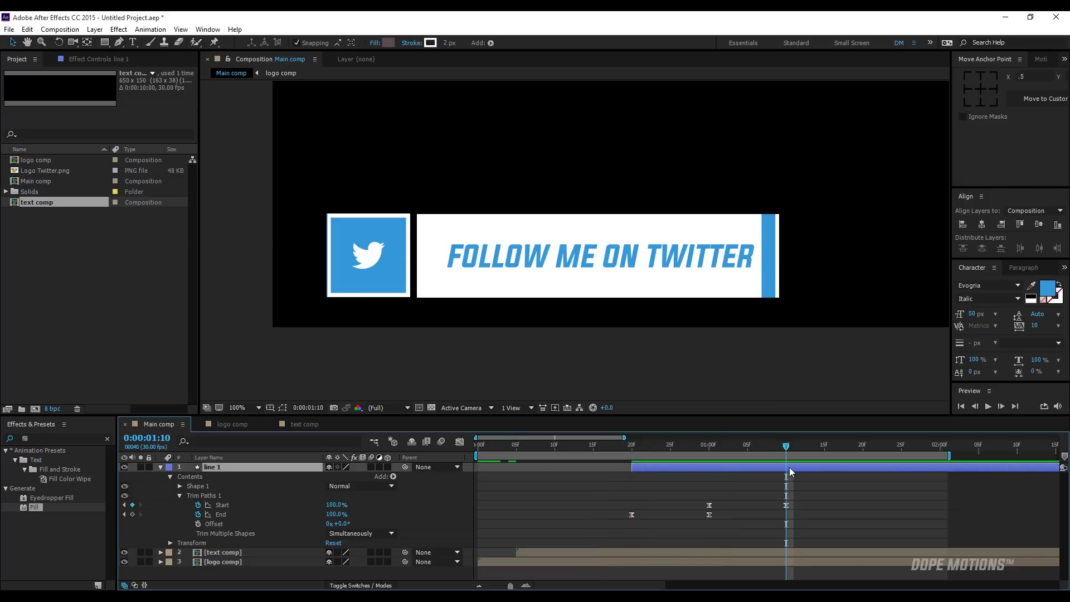
{"action": "key", "text": "alt+bracketright"}
Step: Shift the line 1 layer earlier to start at 0:00:00:15 and preview the animation
{"action": "left_click_drag", "start_coordinate": [643, 448], "coordinate": [602, 467]}
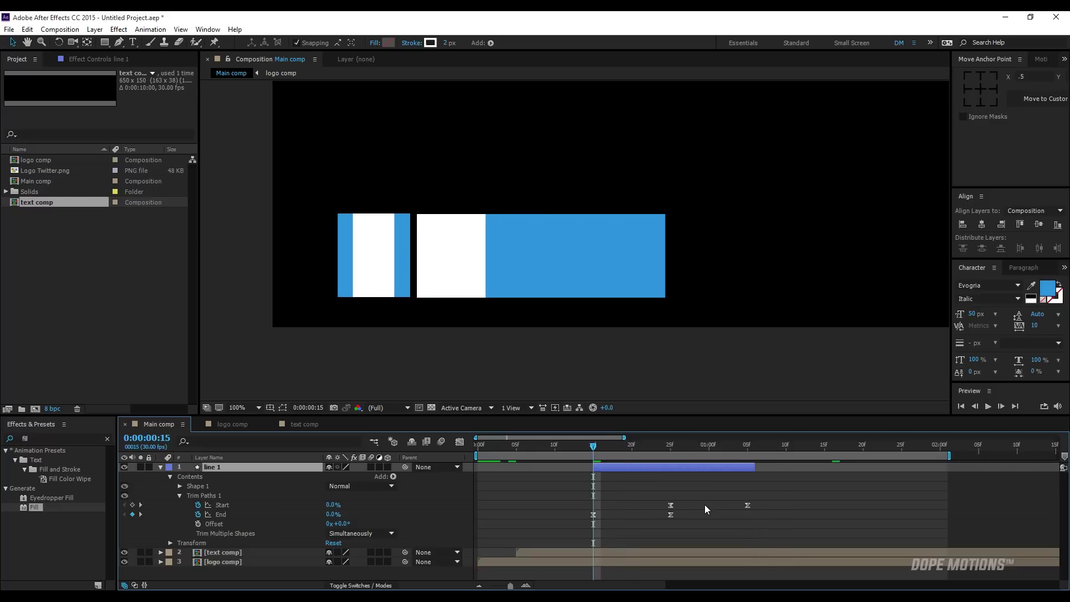
{"action": "left_click", "coordinate": [777, 506]}
{"action": "key", "text": "space"}
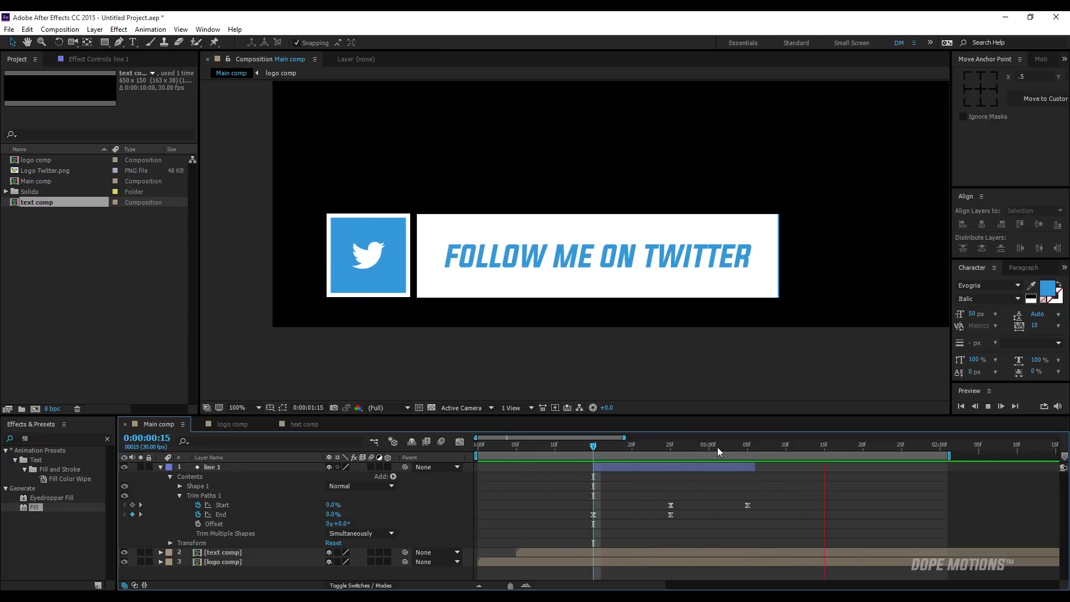
{"action": "left_click", "coordinate": [686, 446]}
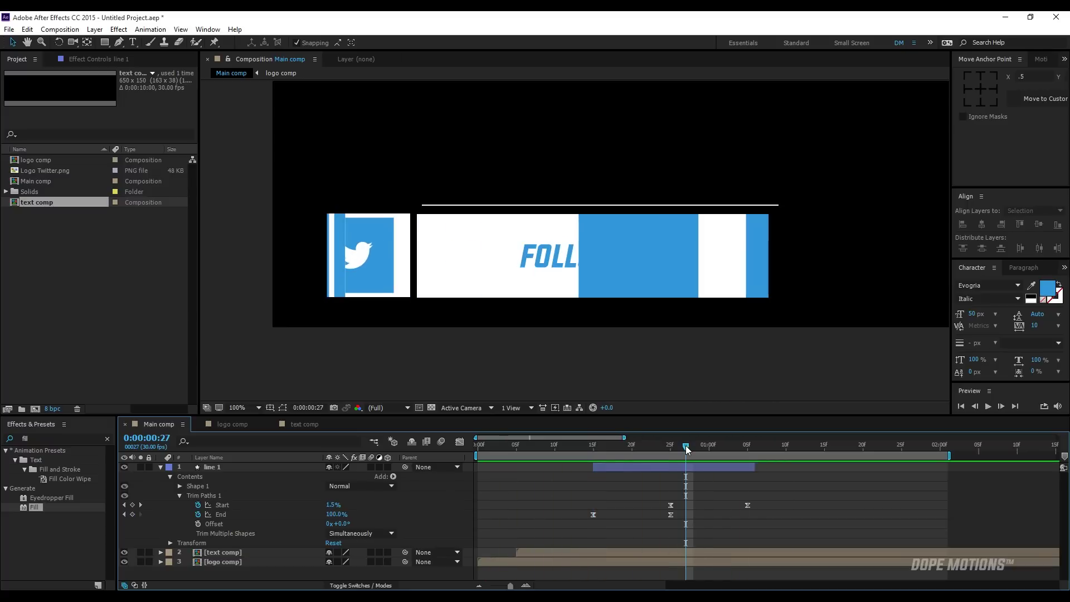
Step: Duplicate the line 1 layer and center the anchor points of both line layers on their strokes
{"action": "left_click", "coordinate": [161, 467]}
{"action": "left_click", "coordinate": [243, 467]}
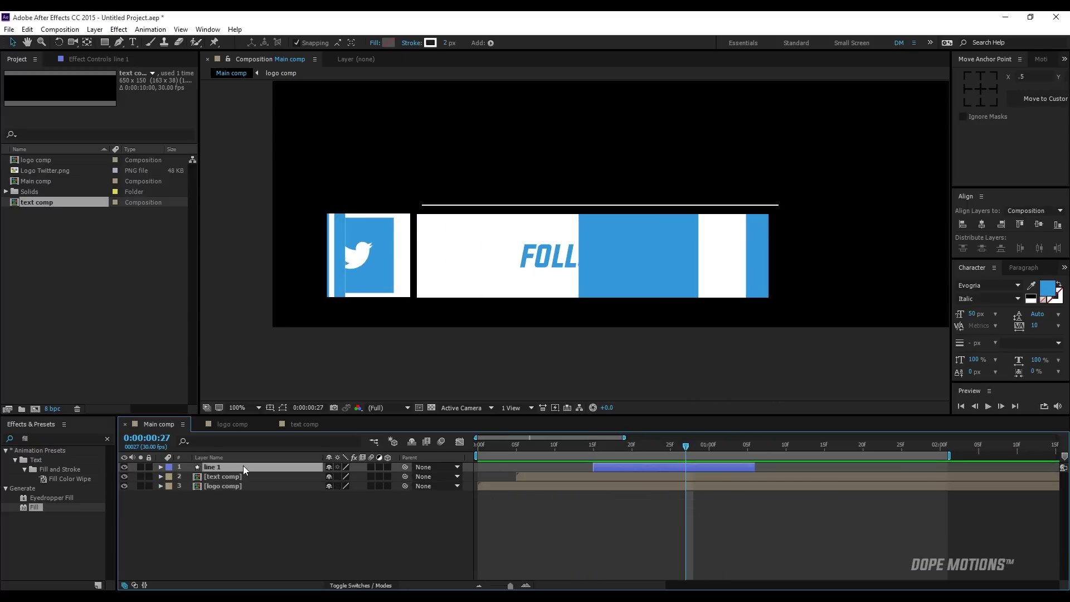
{"action": "key", "text": "ctrl+d"}
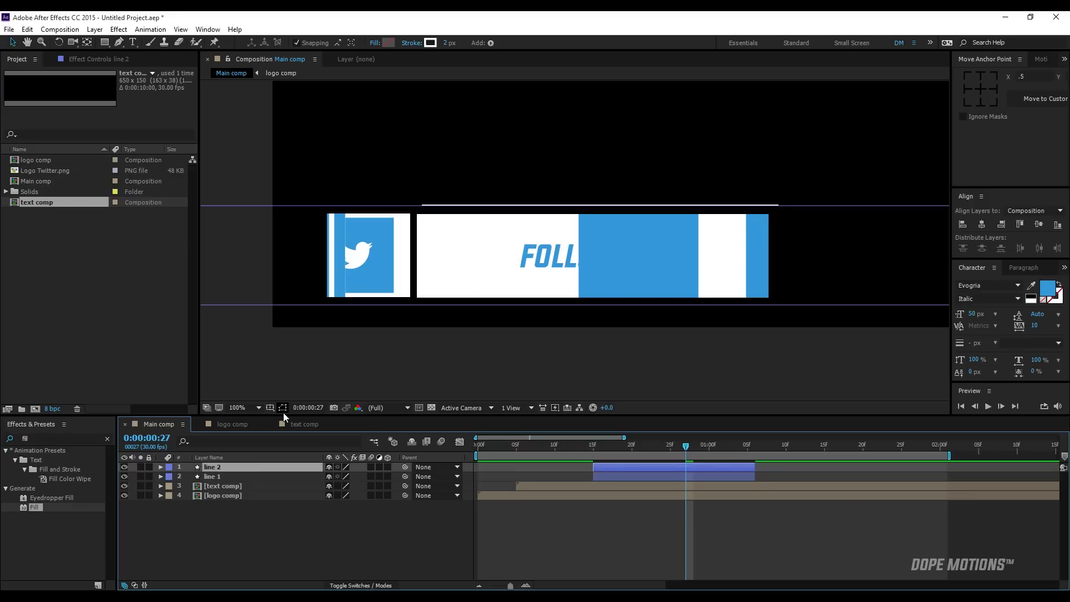
{"action": "key", "text": "ctrl+shift+Down"}
{"action": "left_click", "coordinate": [982, 91]}
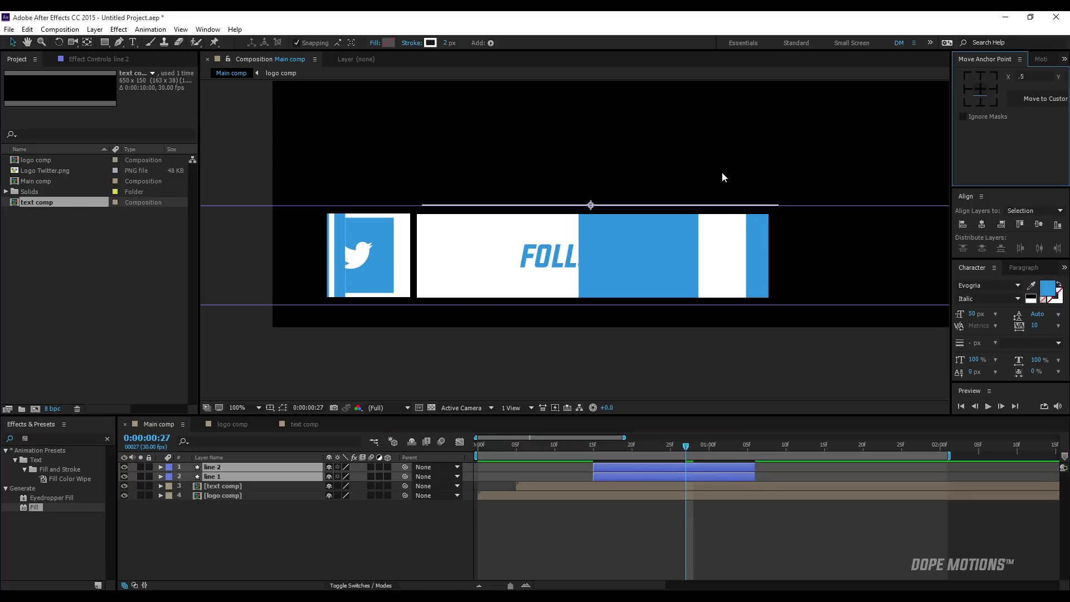
{"action": "left_click", "coordinate": [311, 517]}
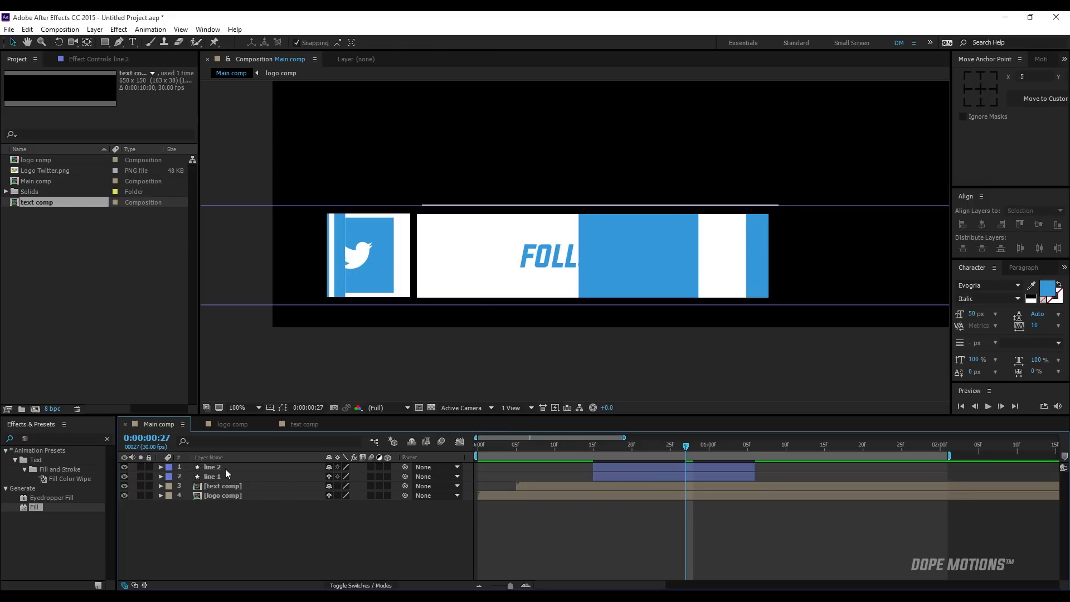
Step: Move the line 2 layer straight down so its stroke sits just beneath the text bar
{"action": "left_click", "coordinate": [225, 468]}
{"action": "left_click_drag", "start_coordinate": [590, 209], "coordinate": [585, 305]}
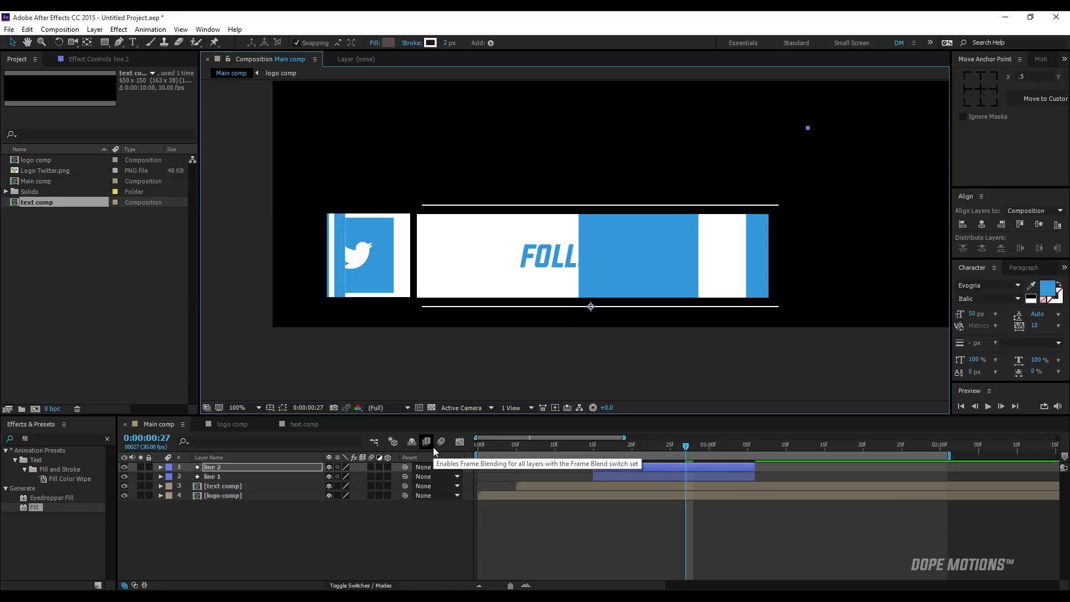
{"action": "left_click", "coordinate": [329, 520]}
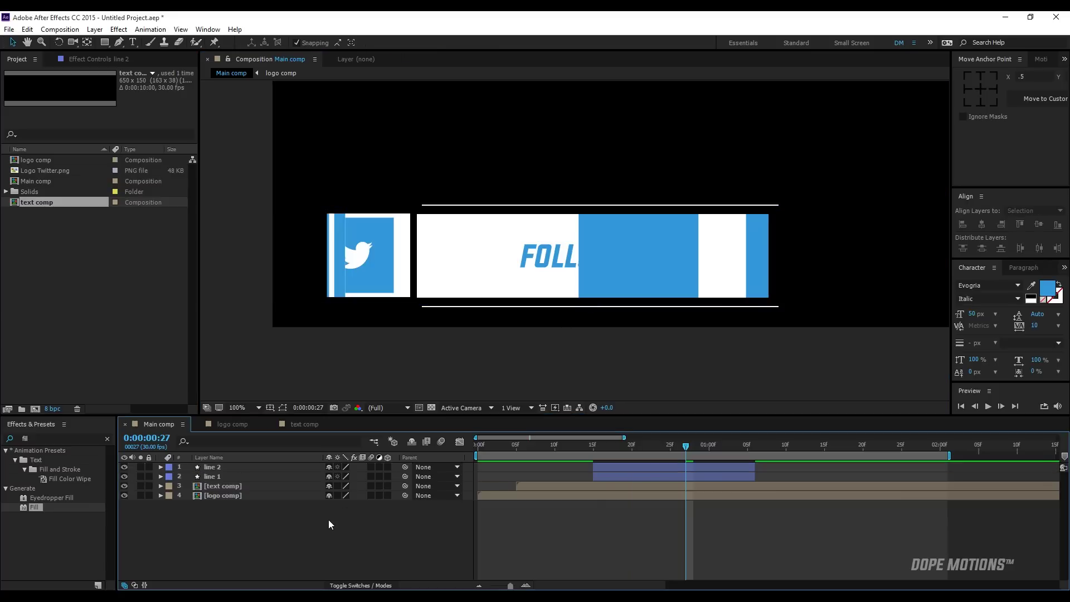
Step: Nudge line 2 slightly up and line 1 slightly down so both strokes sit closer to the text bar
{"action": "left_click", "coordinate": [216, 467]}
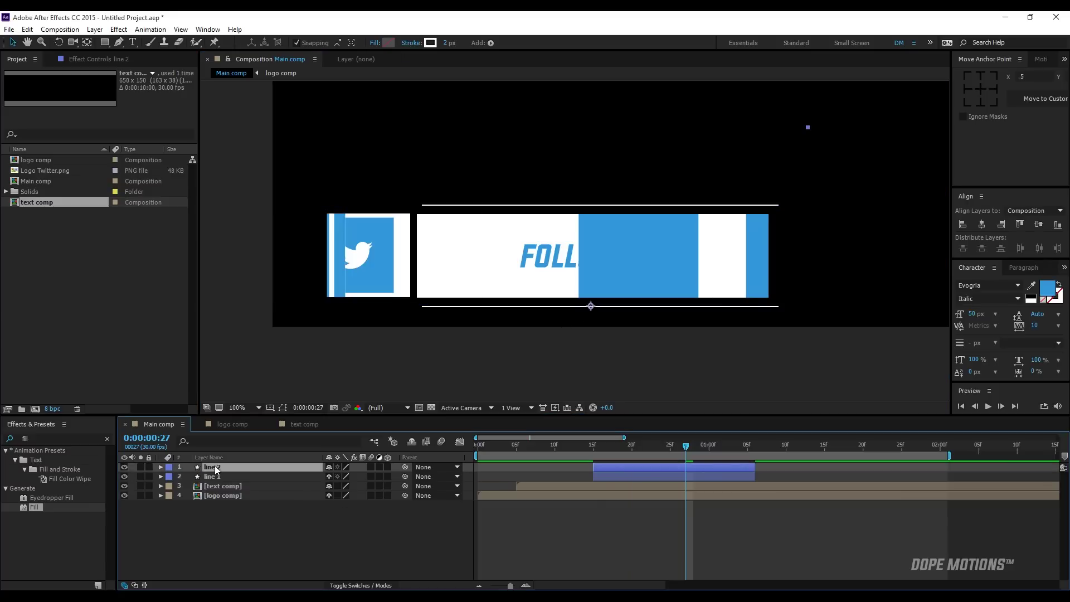
{"action": "left_click", "coordinate": [216, 476]}
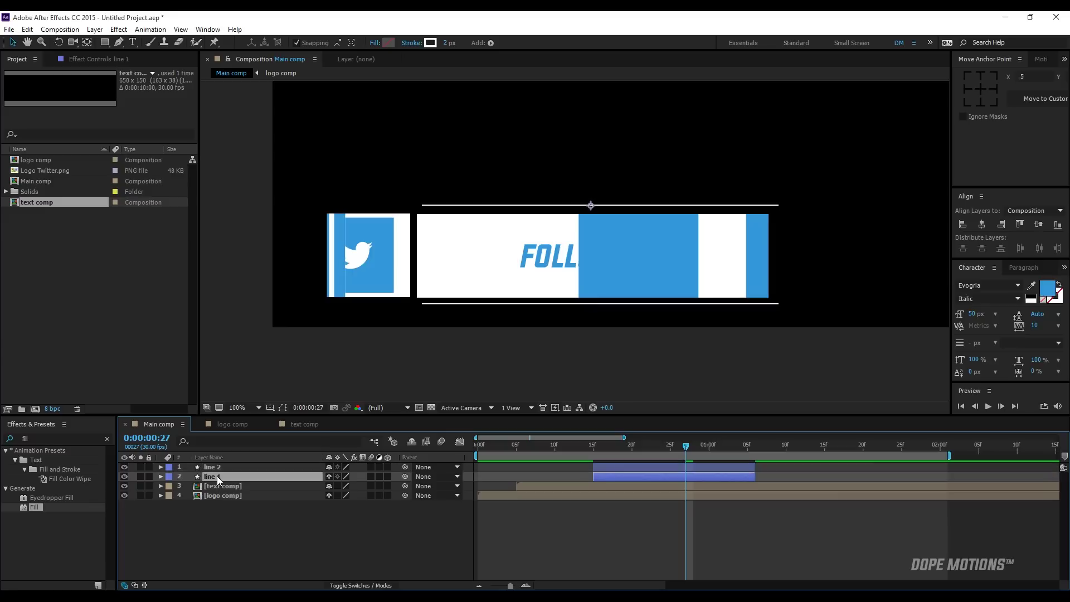
{"action": "key", "text": "Return"}
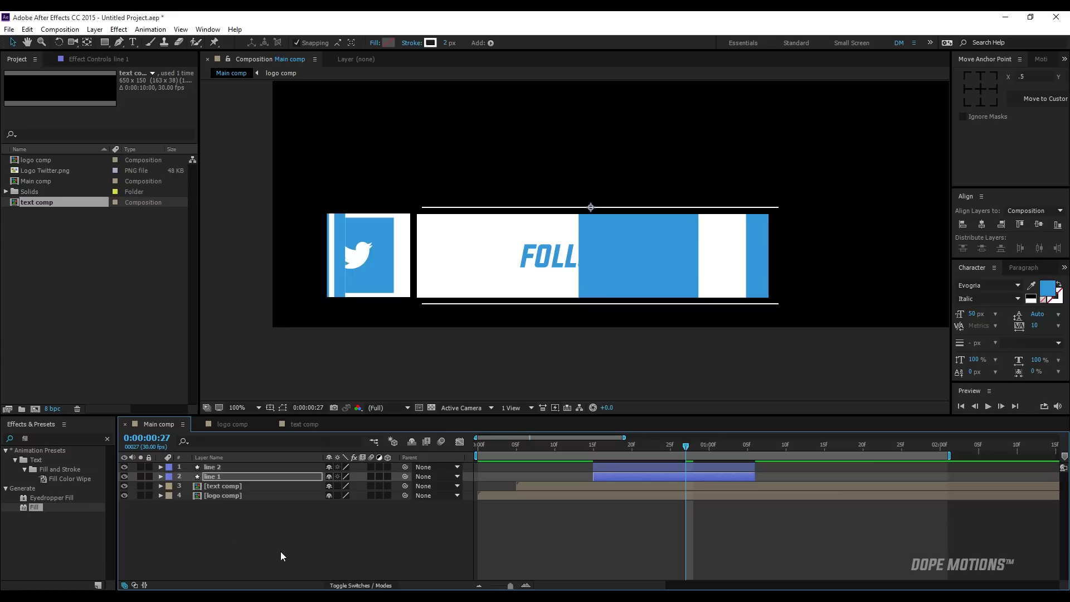
{"action": "left_click", "coordinate": [280, 550]}
Step: Shift the line 2 layer to start at 0:00:00:20 and preview the staggered line animation
{"action": "left_click", "coordinate": [606, 470]}
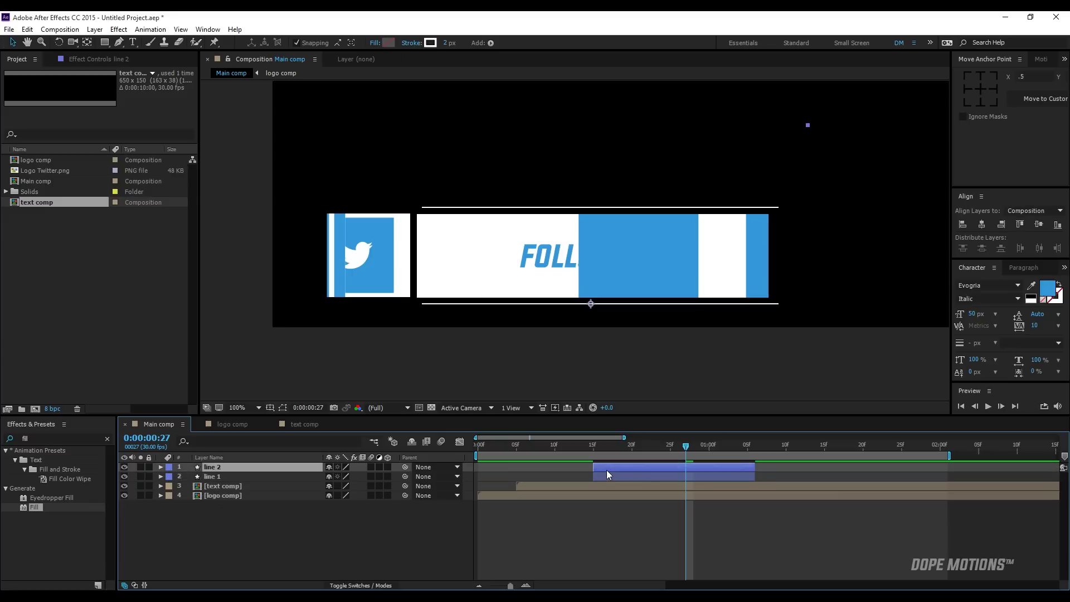
{"action": "left_click_drag", "start_coordinate": [606, 470], "coordinate": [643, 465]}
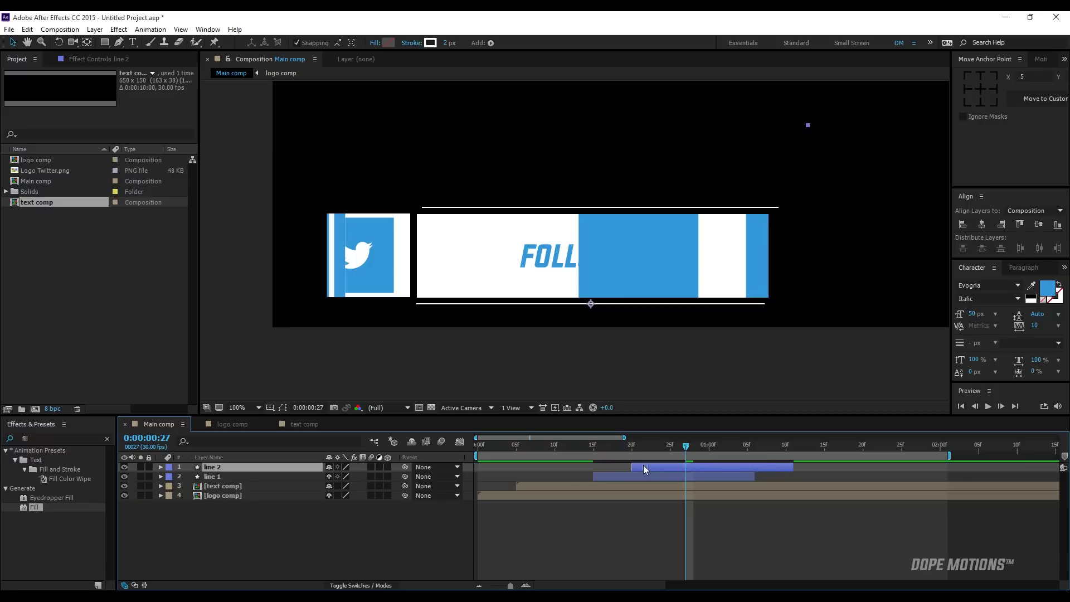
{"action": "left_click", "coordinate": [647, 529]}
{"action": "key", "text": "space"}
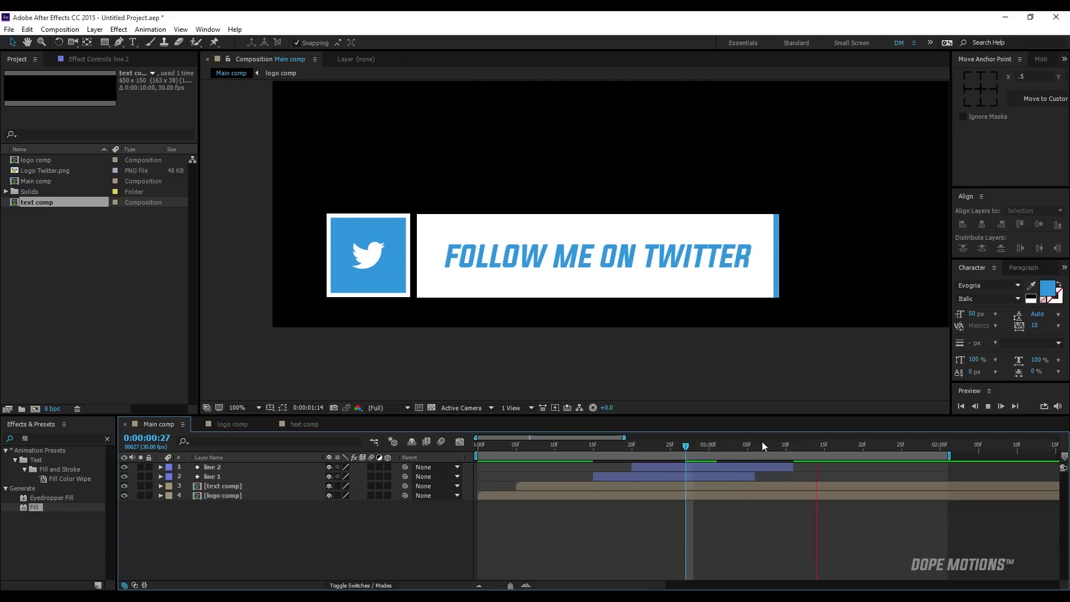
{"action": "left_click", "coordinate": [732, 445]}
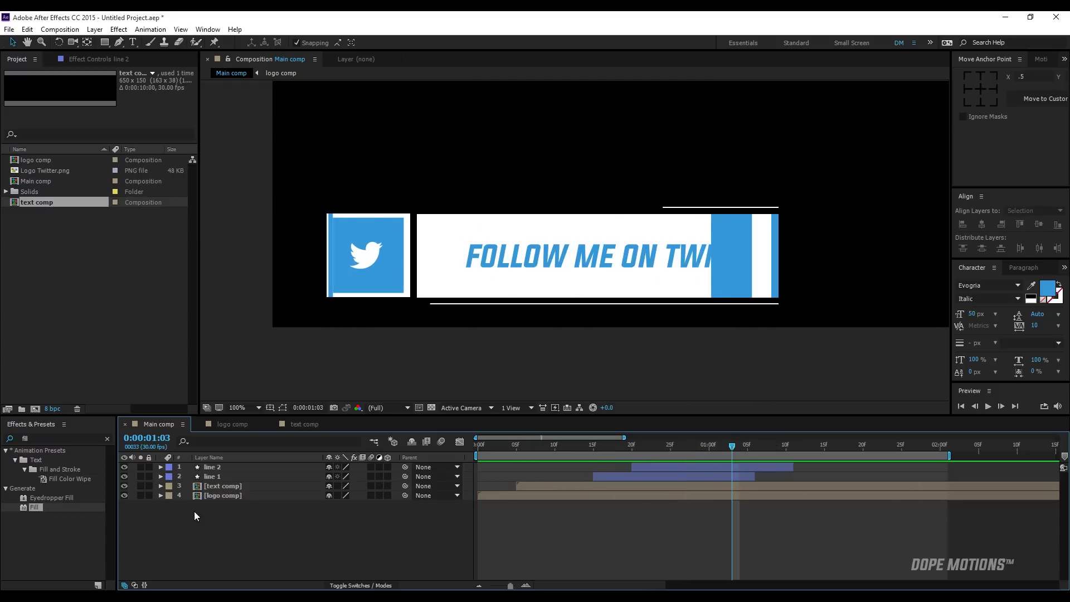
Step: Add a new shape layer to Main comp and activate the Pen tool for drawing
{"action": "right_click", "coordinate": [211, 527]}
{"action": "mouse_move", "coordinate": [264, 423]}
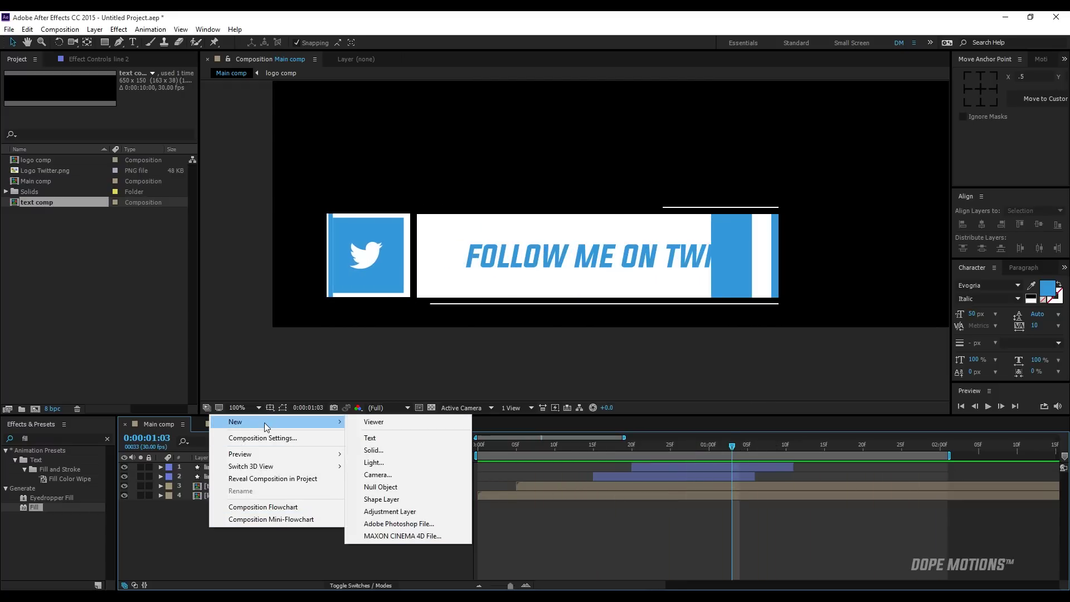
{"action": "left_click", "coordinate": [378, 499]}
{"action": "left_click", "coordinate": [105, 42]}
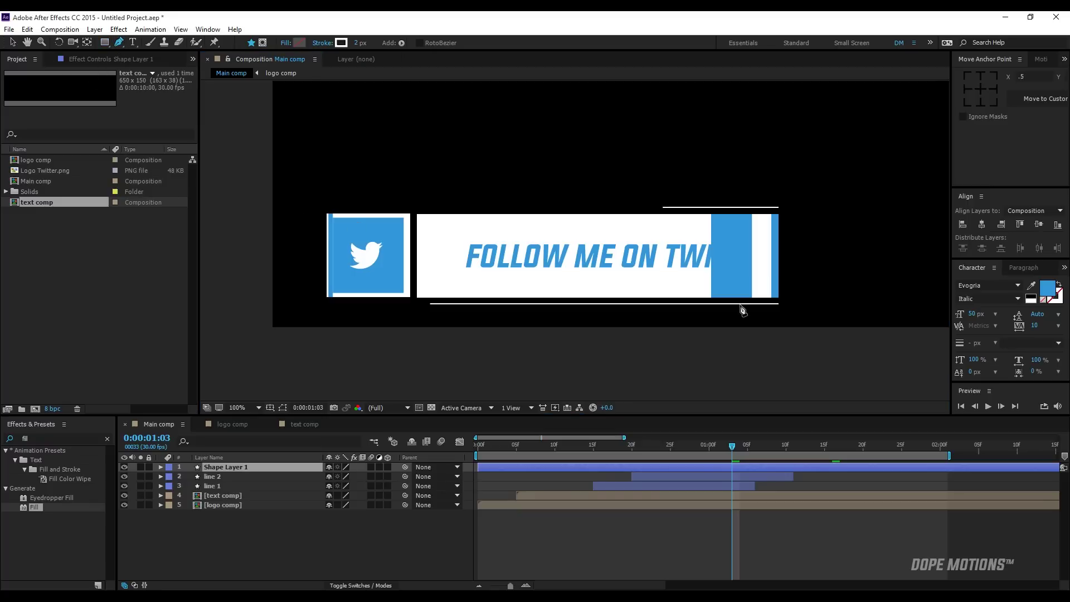
Step: Draw an open three-sided outline around the Twitter logo with the Pen tool, leaving the side facing the text bar open
{"action": "left_click_drag", "start_coordinate": [863, 446], "coordinate": [901, 448]}
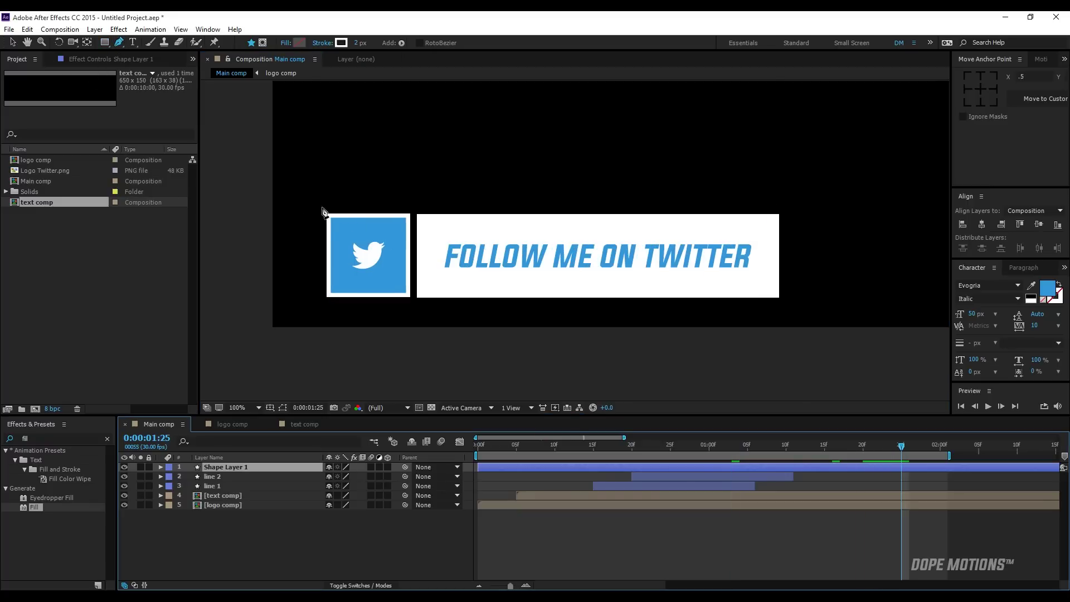
{"action": "left_click", "coordinate": [685, 445]}
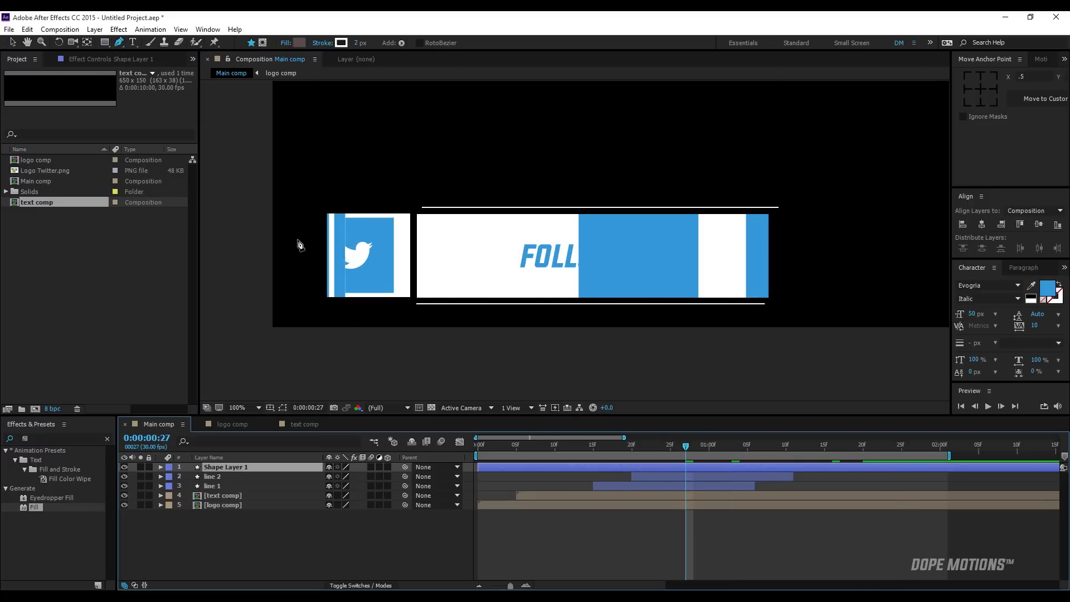
{"action": "key", "text": "period"}
{"action": "key", "text": "h"}
{"action": "mouse_move", "coordinate": [318, 227]}
{"action": "left_mouse_down"}
{"action": "mouse_move", "coordinate": [501, 248]}
{"action": "mouse_move", "coordinate": [664, 233]}
{"action": "left_mouse_up"}
{"action": "key", "text": "g"}
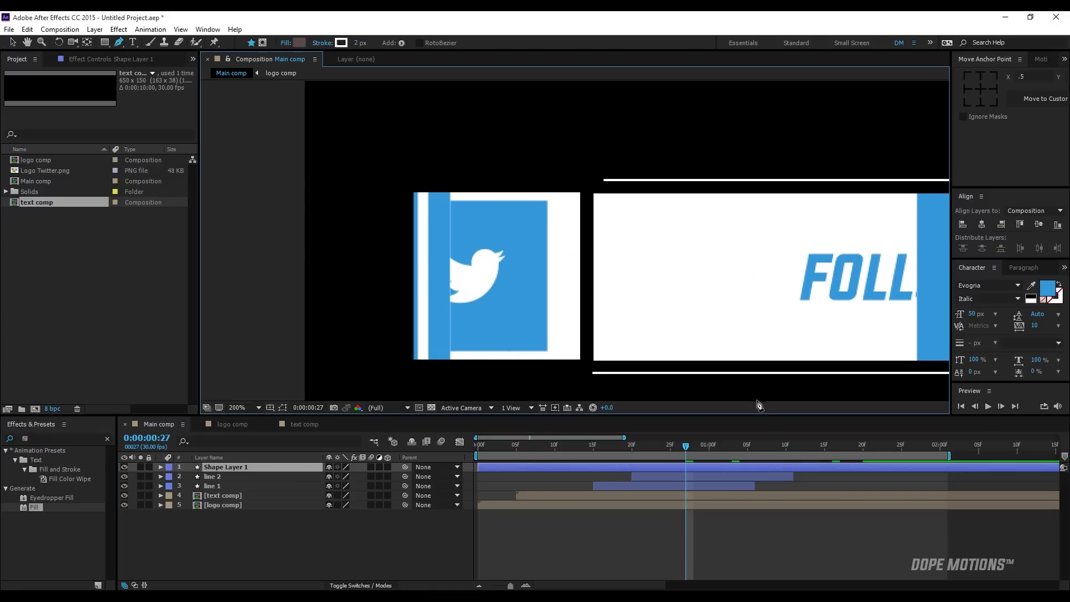
{"action": "left_click_drag", "start_coordinate": [686, 446], "coordinate": [711, 451]}
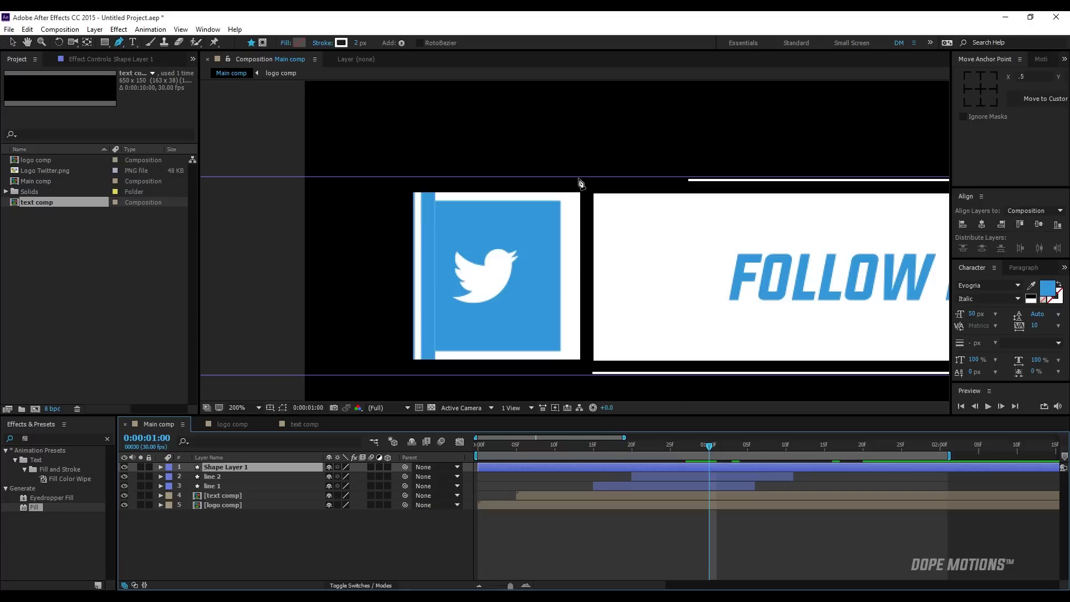
{"action": "left_click", "coordinate": [577, 178]}
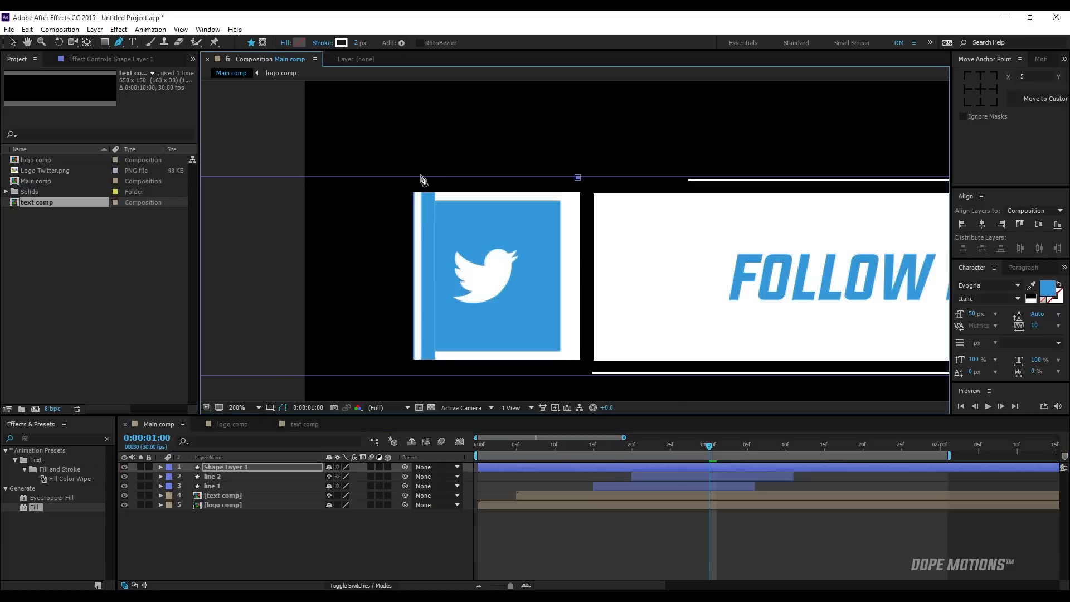
{"action": "left_click", "coordinate": [396, 177]}
{"action": "left_click", "coordinate": [396, 376]}
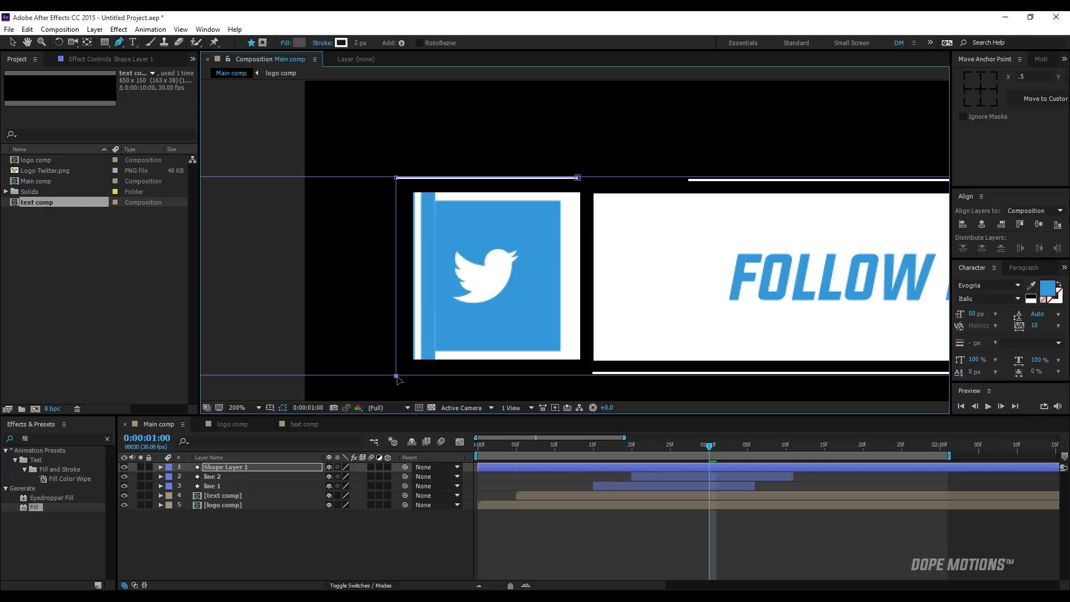
{"action": "left_click", "coordinate": [577, 376]}
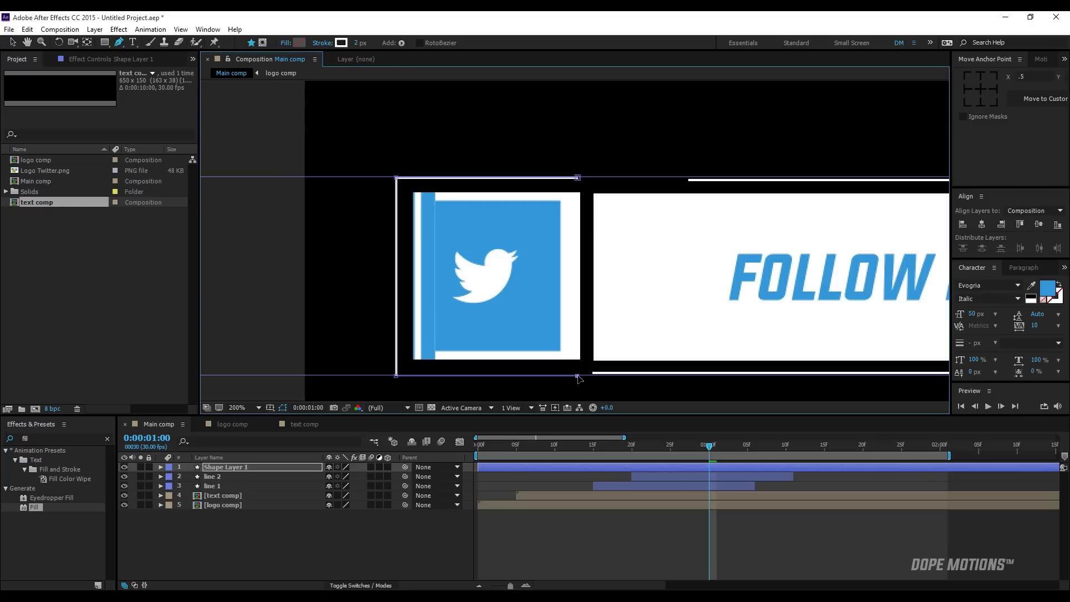
{"action": "left_click", "coordinate": [16, 43]}
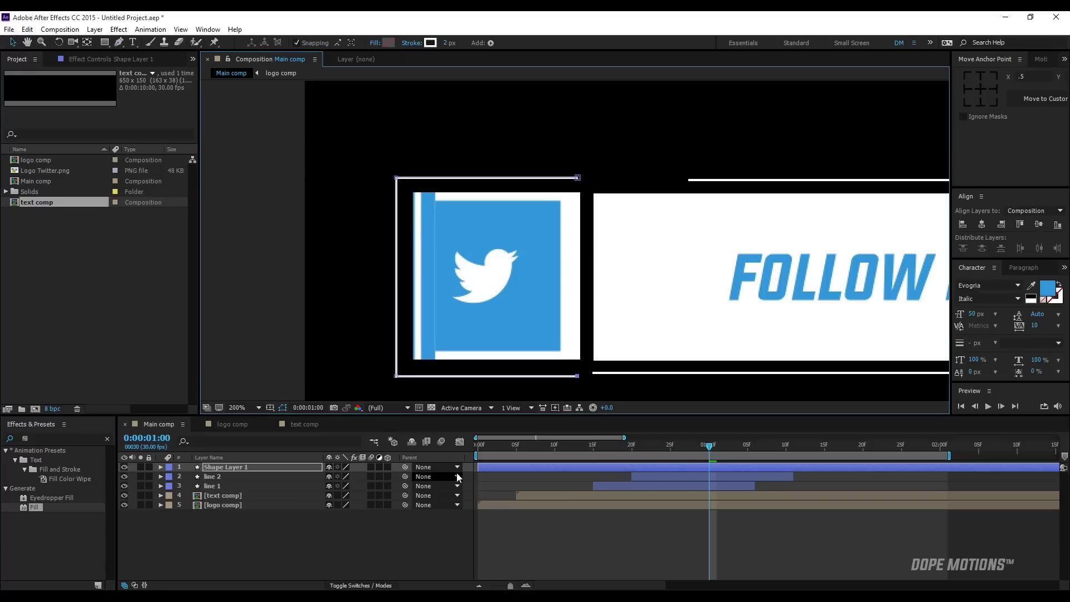
{"action": "left_click", "coordinate": [579, 544]}
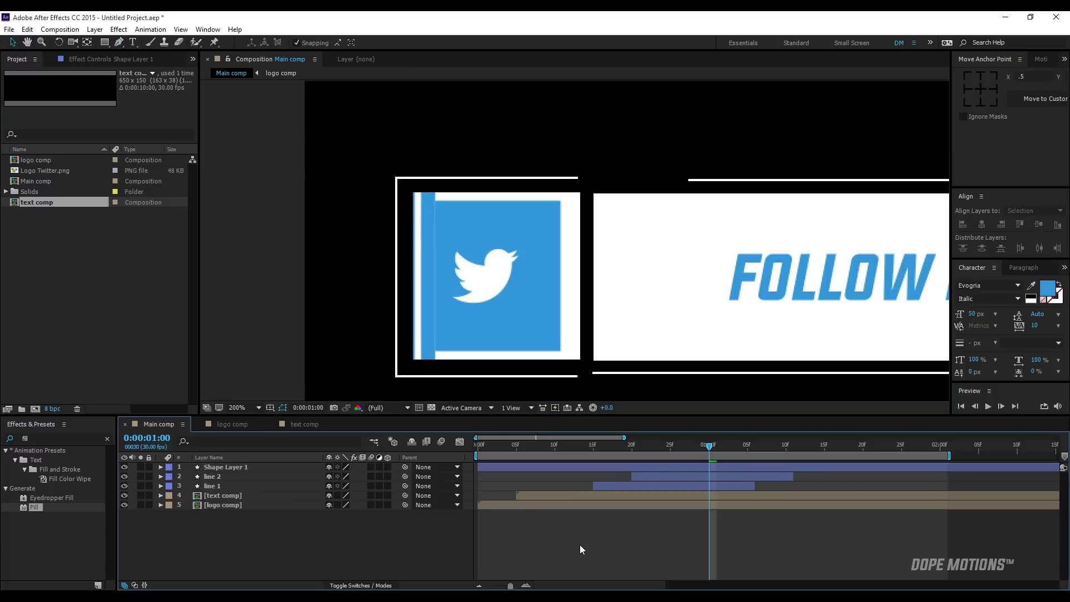
Step: Add Trim Paths to the logo outline's shape layer and expand its properties, with the time at 0:00:01:13
{"action": "left_click_drag", "start_coordinate": [736, 447], "coordinate": [809, 451]}
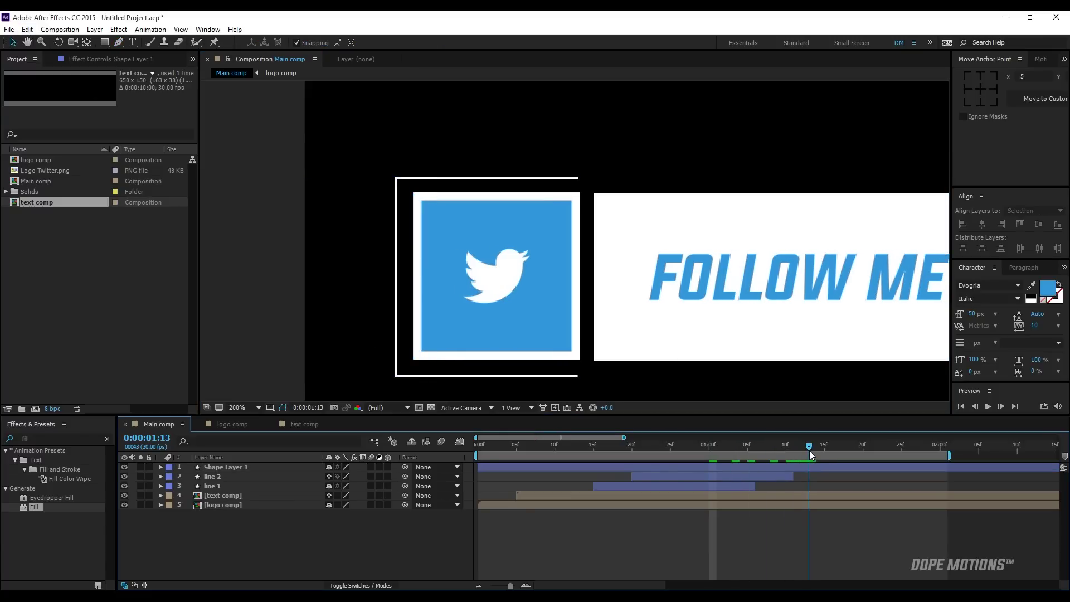
{"action": "left_click", "coordinate": [161, 467]}
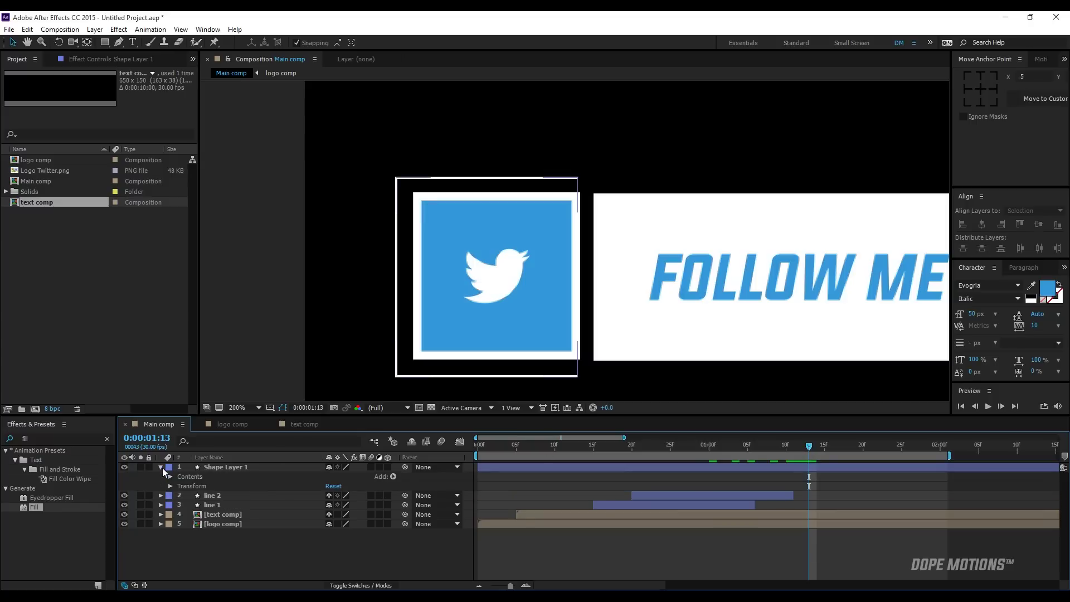
{"action": "left_click", "coordinate": [393, 477]}
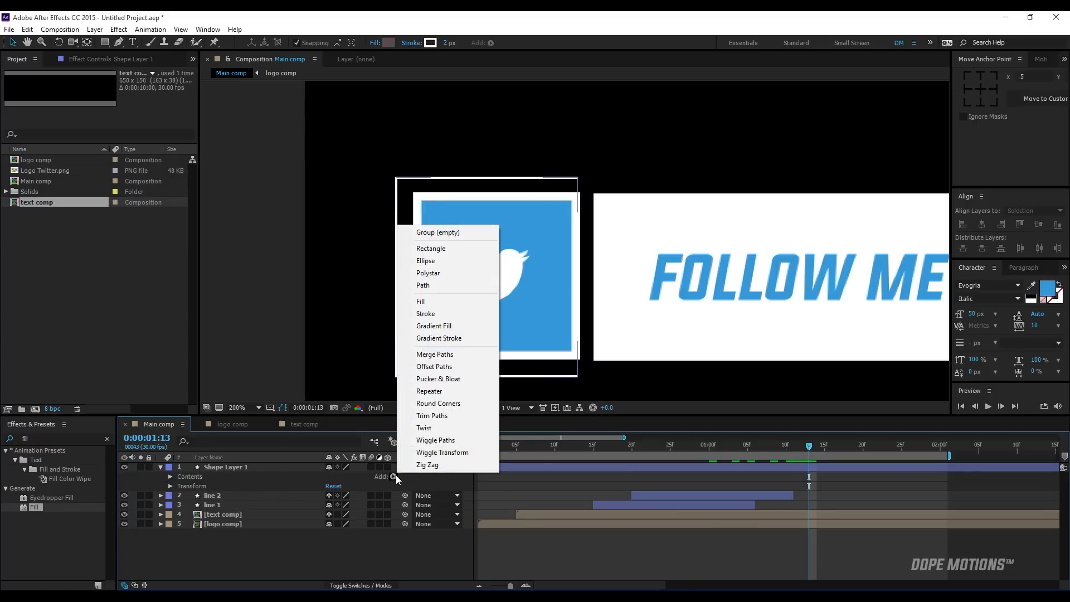
{"action": "left_click", "coordinate": [444, 418]}
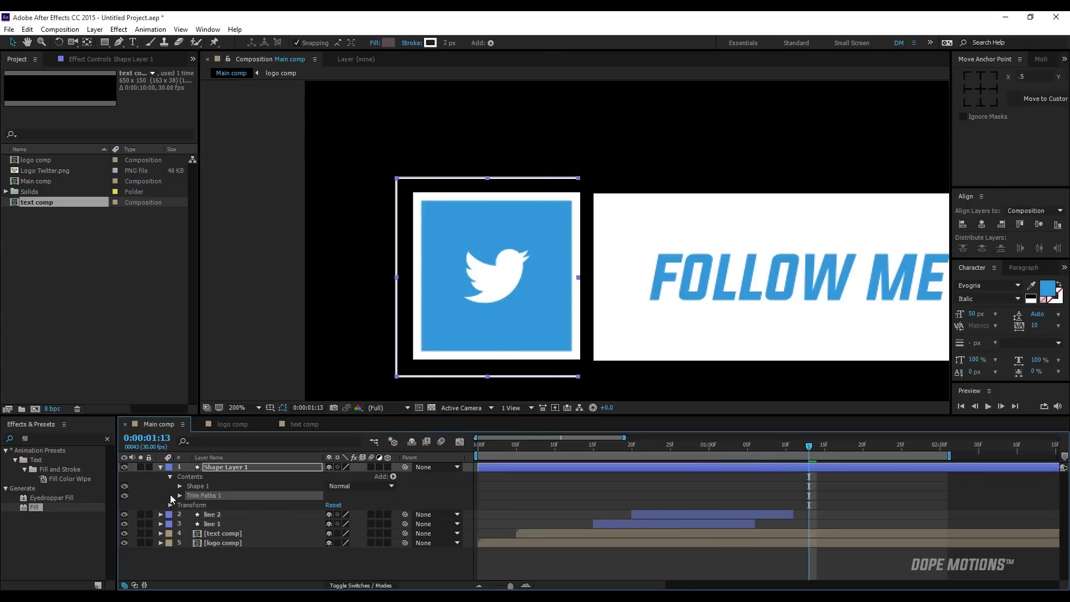
{"action": "left_click", "coordinate": [180, 495]}
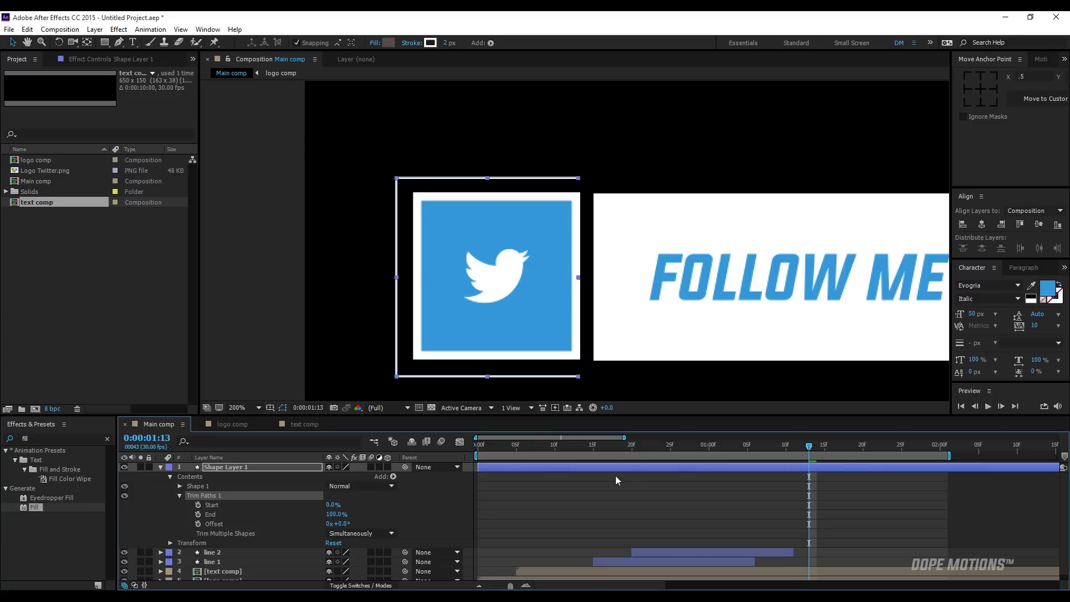
Step: Keyframe the logo outline's Trim Paths End from 0% at 0:00:00:10 to 100% at 0:00:01:00
{"action": "left_click_drag", "start_coordinate": [672, 452], "coordinate": [556, 456]}
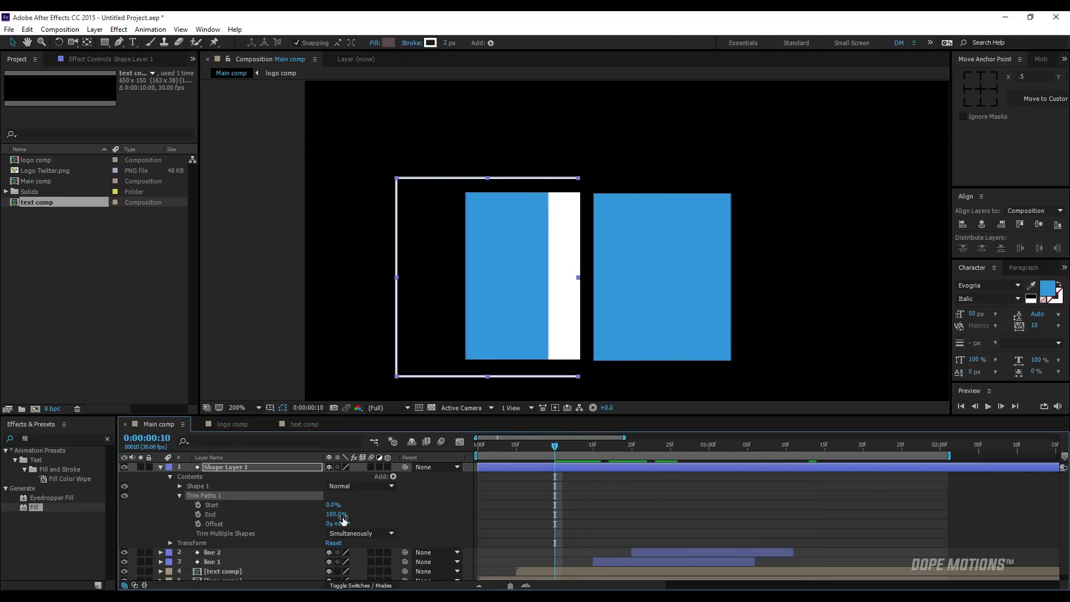
{"action": "left_click_drag", "start_coordinate": [342, 517], "coordinate": [236, 511]}
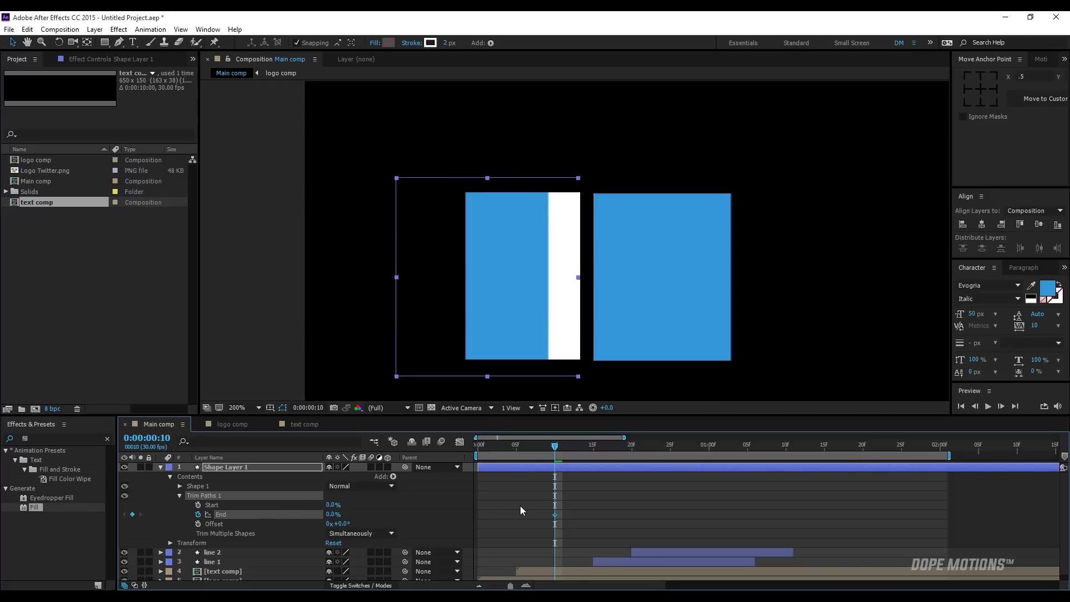
{"action": "left_click_drag", "start_coordinate": [559, 452], "coordinate": [671, 460]}
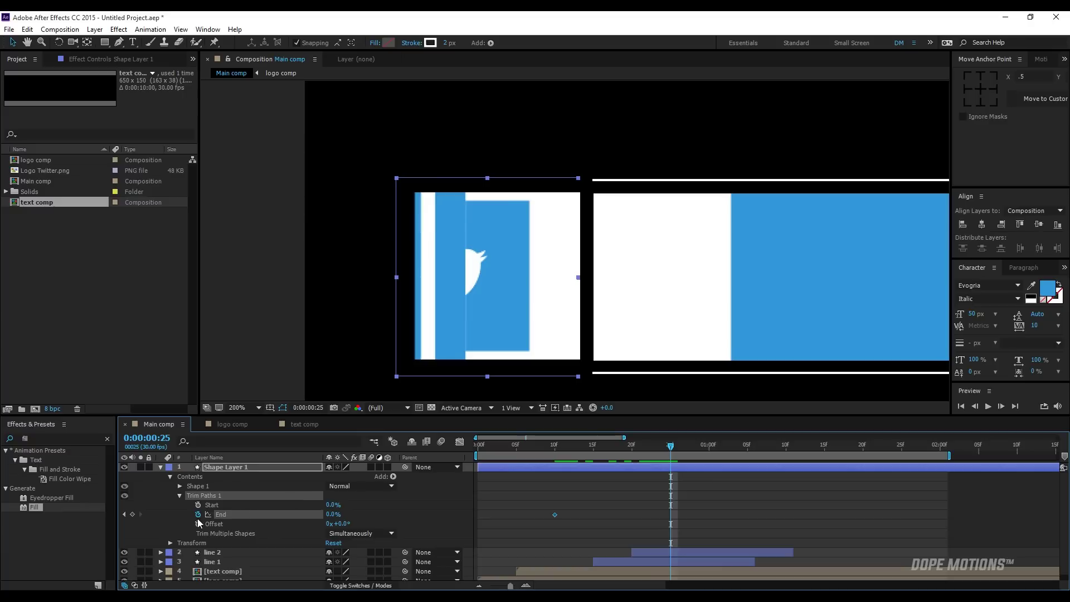
{"action": "left_click_drag", "start_coordinate": [333, 518], "coordinate": [449, 514]}
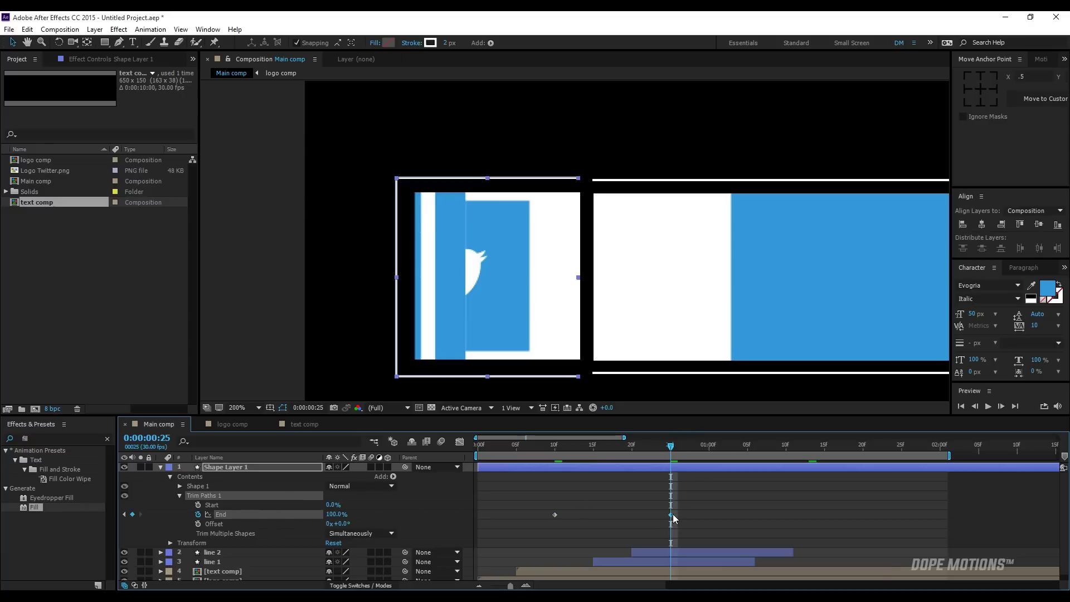
{"action": "left_click_drag", "start_coordinate": [671, 516], "coordinate": [710, 516]}
Step: Keyframe the logo outline's Trim Paths Start from 0% at 0:00:00:15 to 100% at 0:00:01:05, and scrub through the result
{"action": "mouse_move", "coordinate": [674, 455]}
{"action": "left_mouse_down"}
{"action": "mouse_move", "coordinate": [580, 456]}
{"action": "mouse_move", "coordinate": [592, 457]}
{"action": "left_mouse_up"}
{"action": "left_click", "coordinate": [198, 505]}
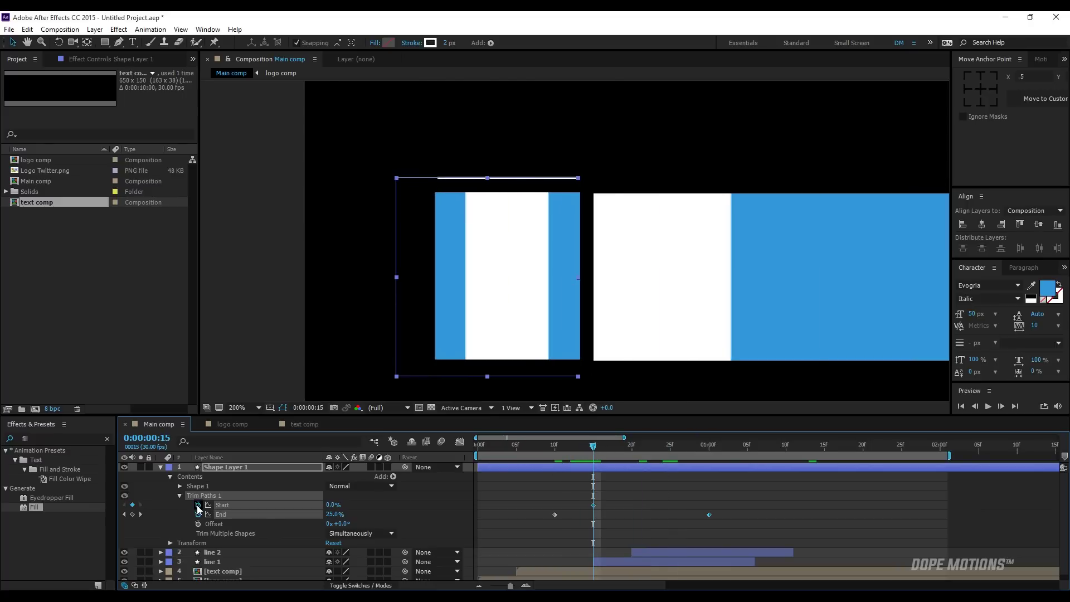
{"action": "left_click", "coordinate": [748, 453]}
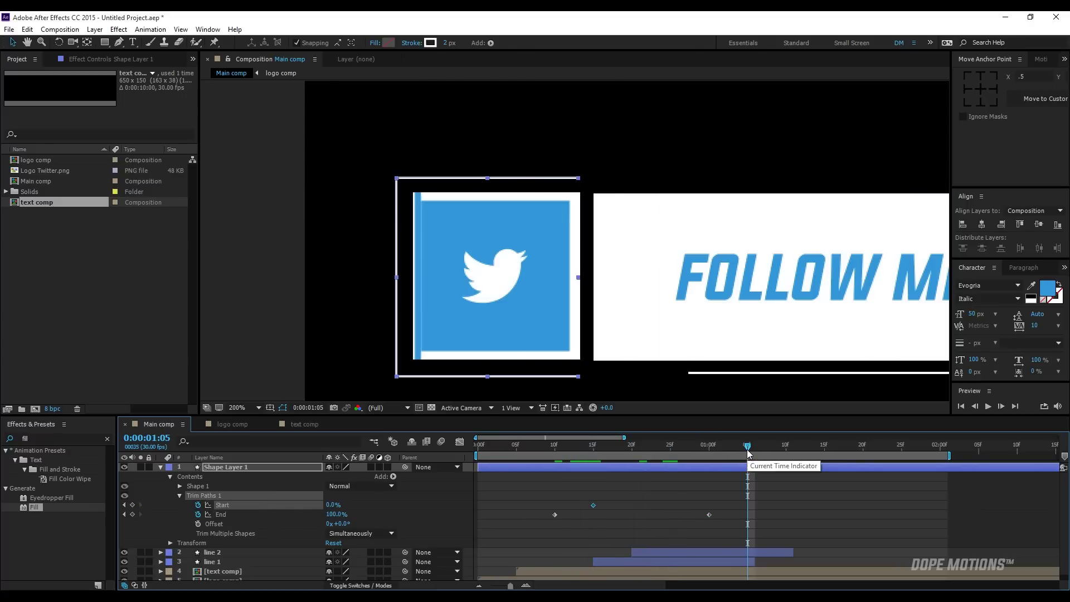
{"action": "left_click_drag", "start_coordinate": [333, 505], "coordinate": [422, 504]}
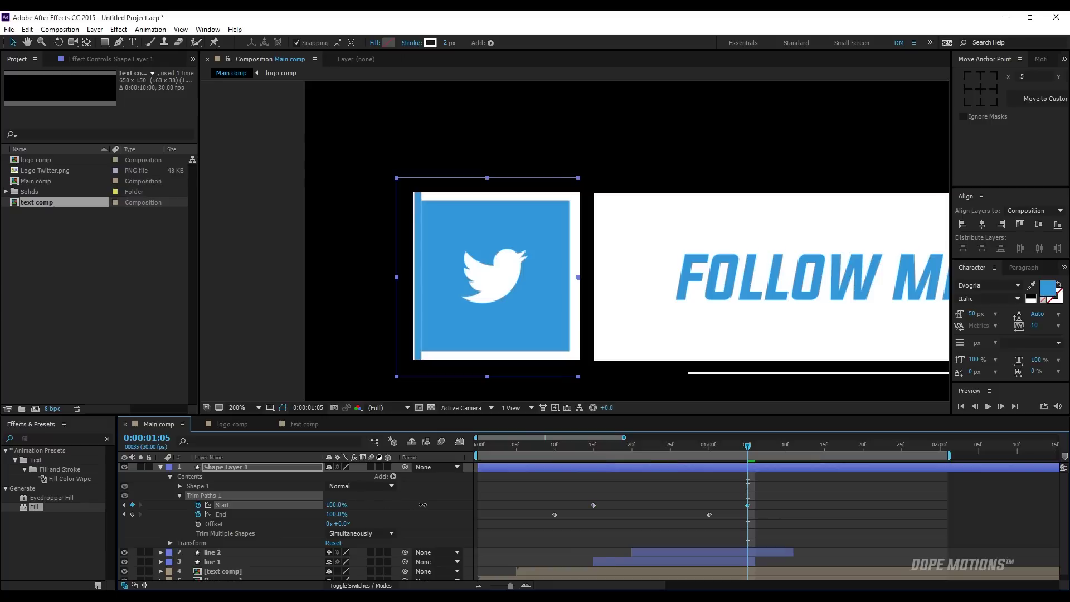
{"action": "left_click_drag", "start_coordinate": [531, 445], "coordinate": [647, 479]}
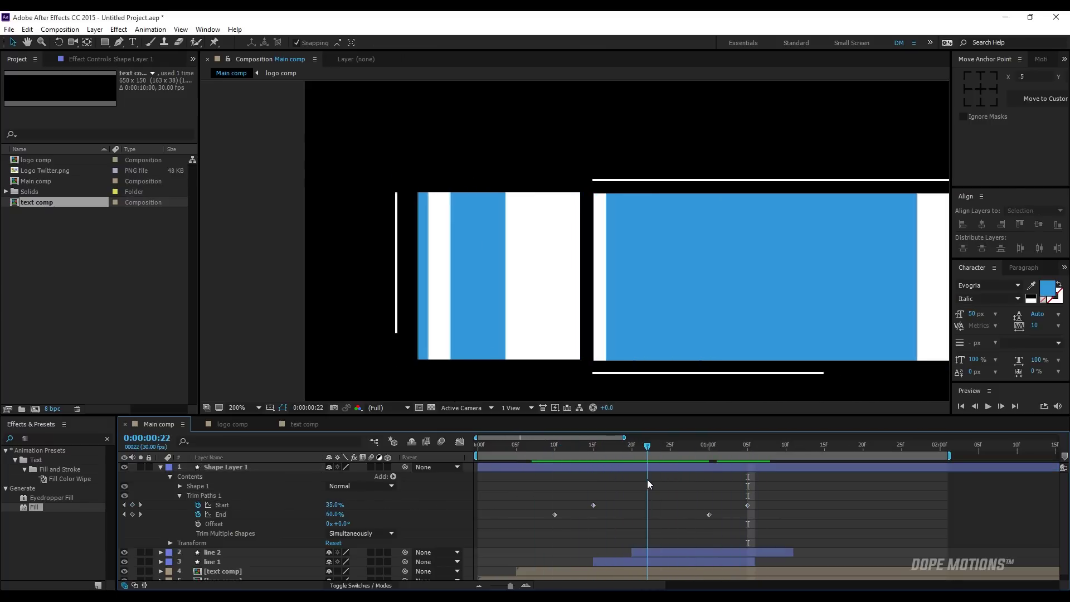
Step: Apply Easy Ease to all Start and End keyframes of the logo outline's Trim Paths and collapse the layer's properties
{"action": "left_click_drag", "start_coordinate": [548, 478], "coordinate": [767, 530]}
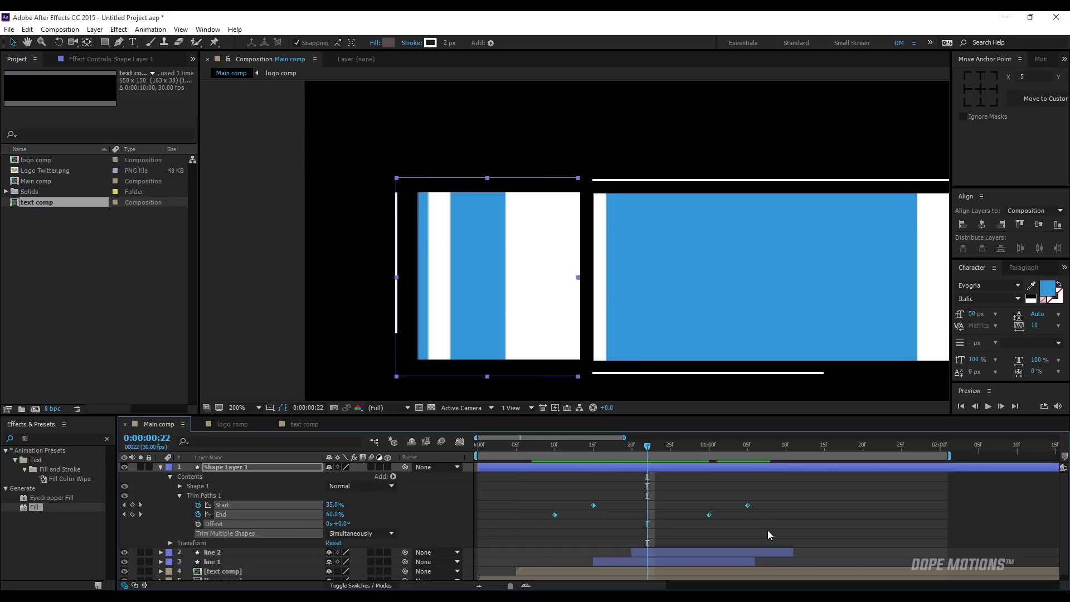
{"action": "key", "text": "F9"}
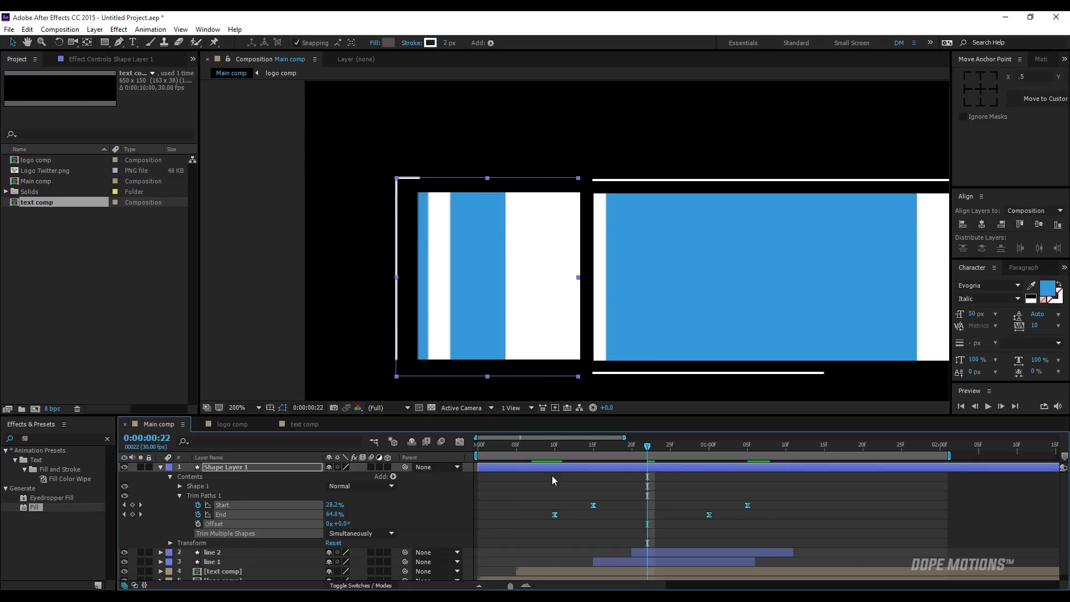
{"action": "key", "text": "minus"}
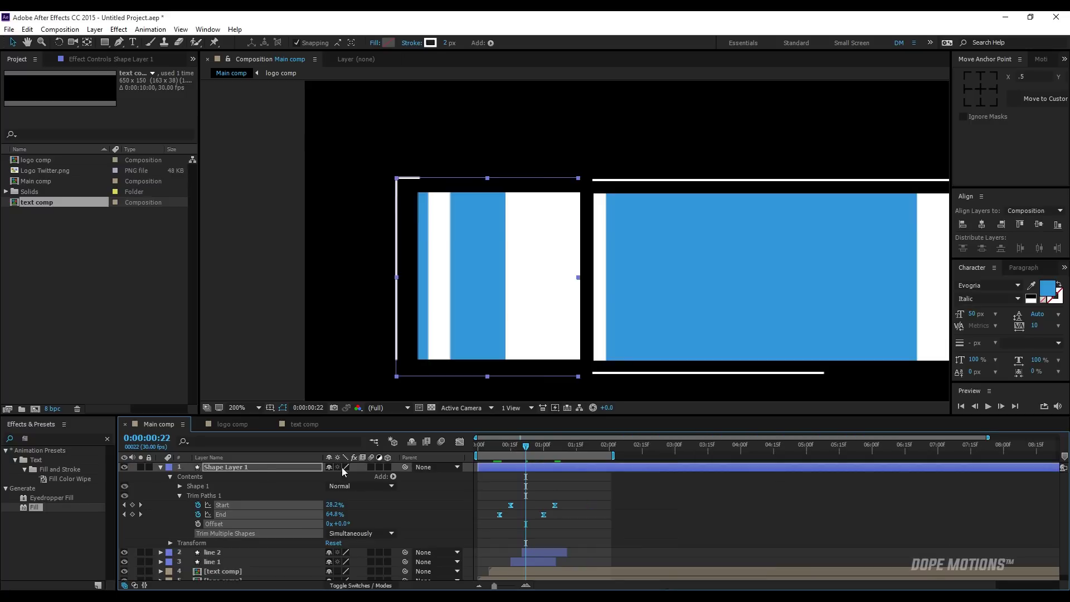
{"action": "left_click", "coordinate": [159, 466]}
Step: Preview the complete lower third animation in Main comp with the whole frame in view at 50% magnification
{"action": "key", "text": "space"}
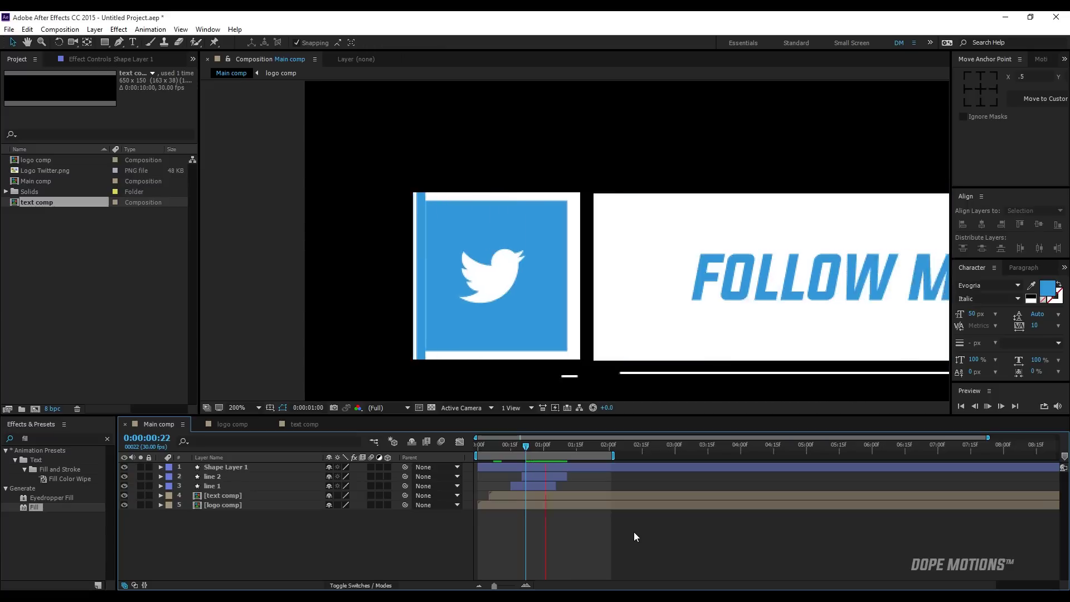
{"action": "key", "text": "space"}
{"action": "scroll", "coordinate": [621, 293], "scroll_direction": "down", "scroll_amount": 4}
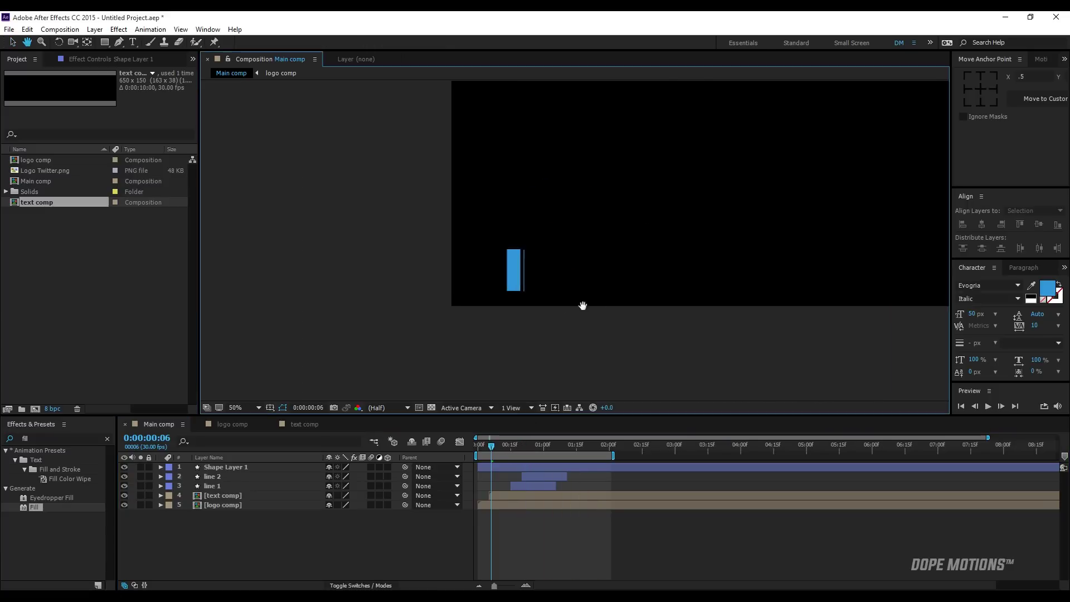
{"action": "left_click_drag", "start_coordinate": [497, 352], "coordinate": [510, 365]}
{"action": "left_click", "coordinate": [676, 555]}
{"action": "key", "text": "v"}
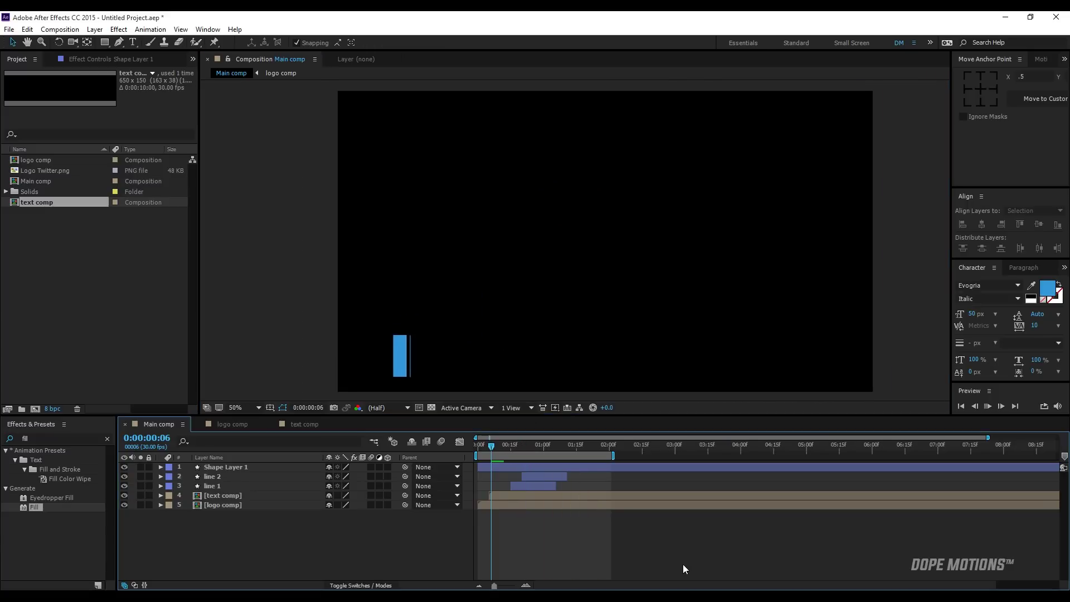
{"action": "key", "text": "space"}
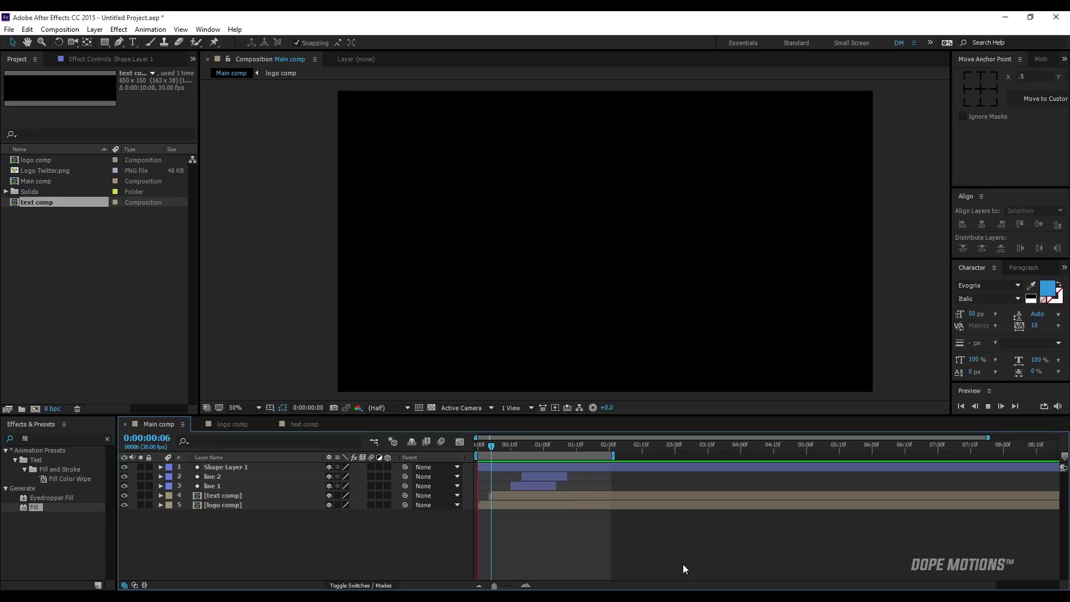
{"action": "key", "text": "space"}
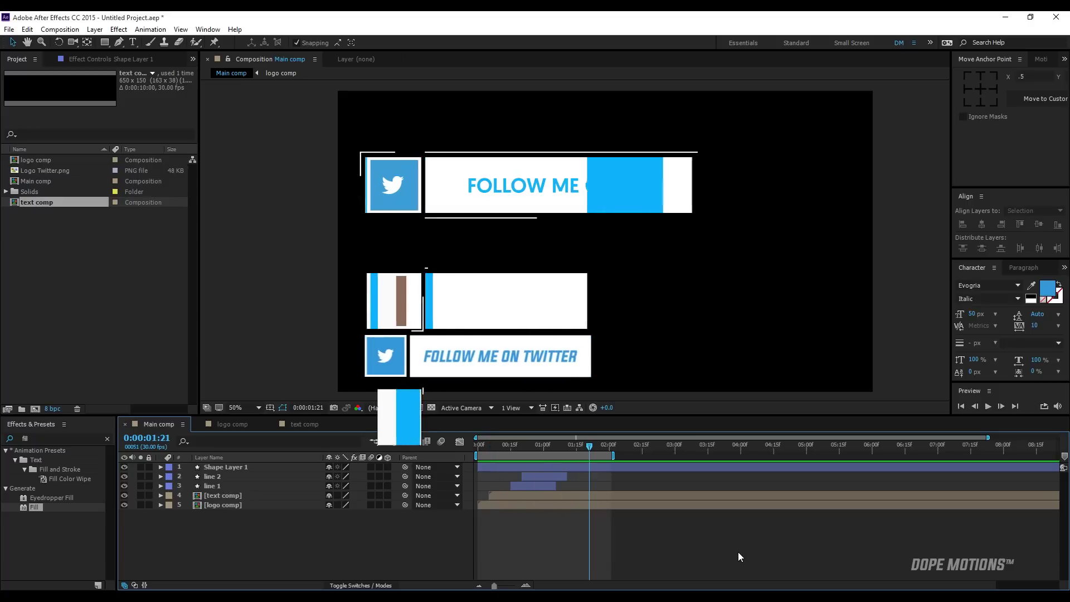